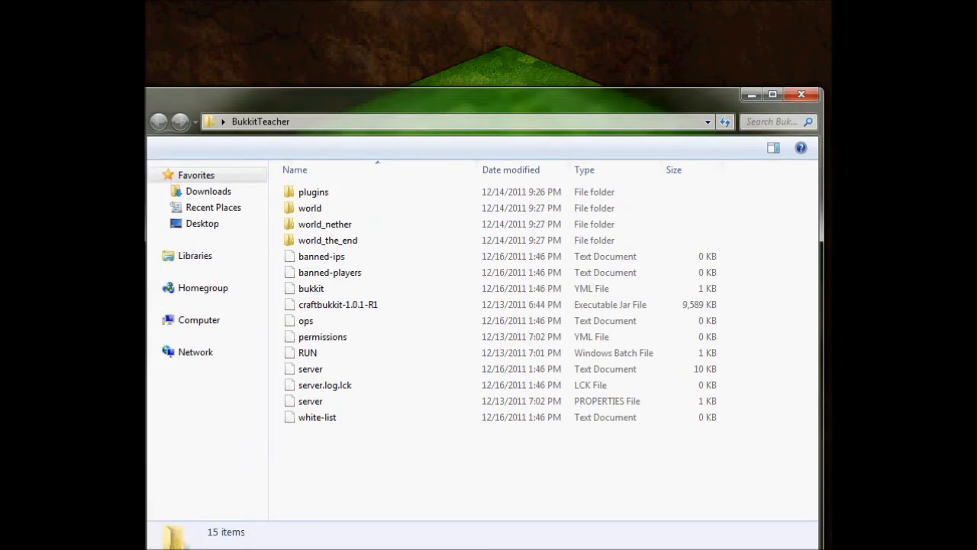
Open the permissions YML file from the PermissionsEx folder inside the server's plugins folder.
{"action": "left_click", "coordinate": [336, 192]}
{"action": "double_click", "coordinate": [335, 192]}
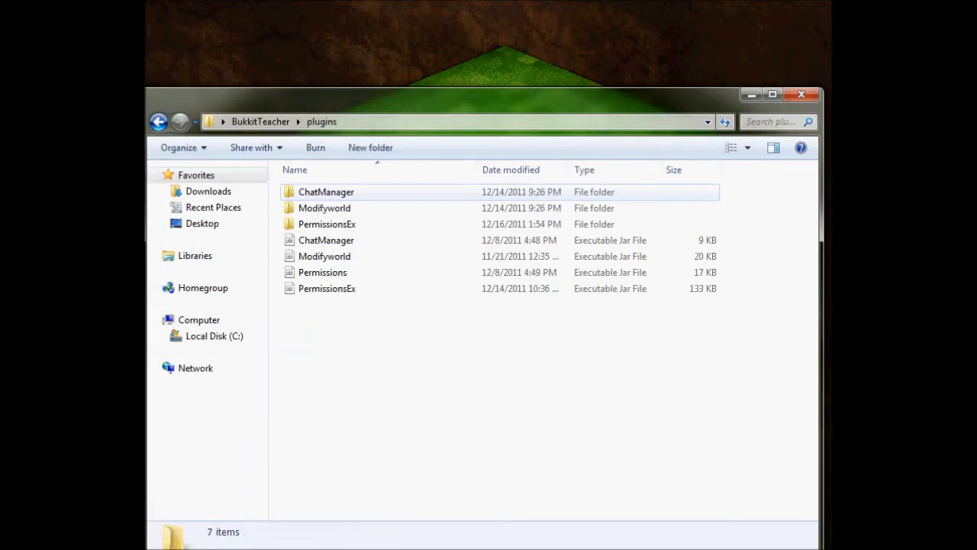
{"action": "left_click", "coordinate": [336, 224]}
{"action": "double_click", "coordinate": [336, 225]}
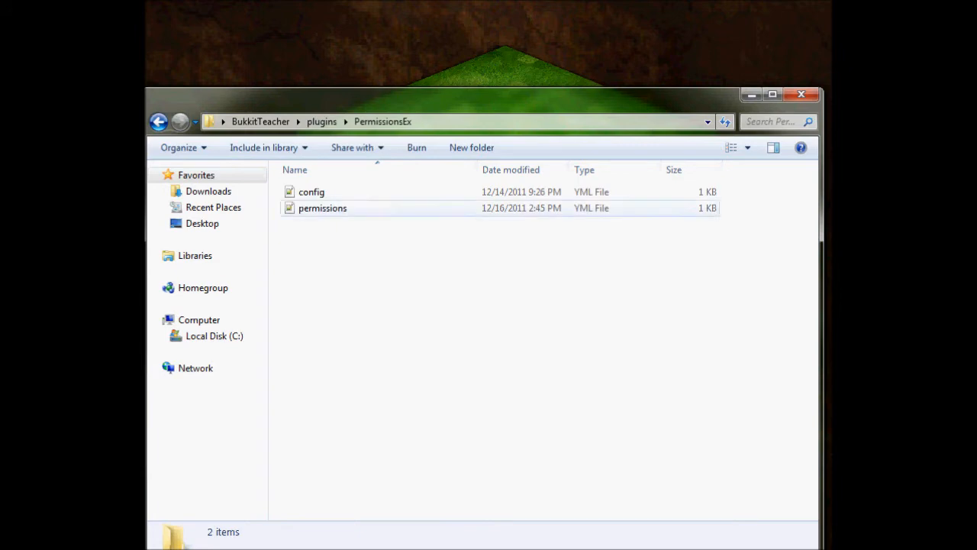
{"action": "left_click", "coordinate": [324, 208]}
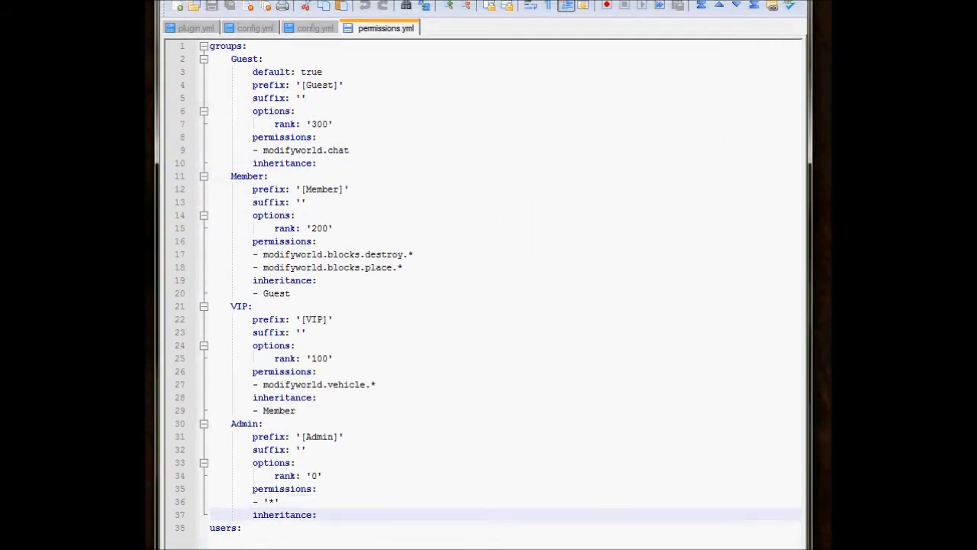
Examine the prefix, rank, options, permissions and inheritance entries of the Guest, Member and VIP groups.
{"action": "left_click", "coordinate": [269, 177]}
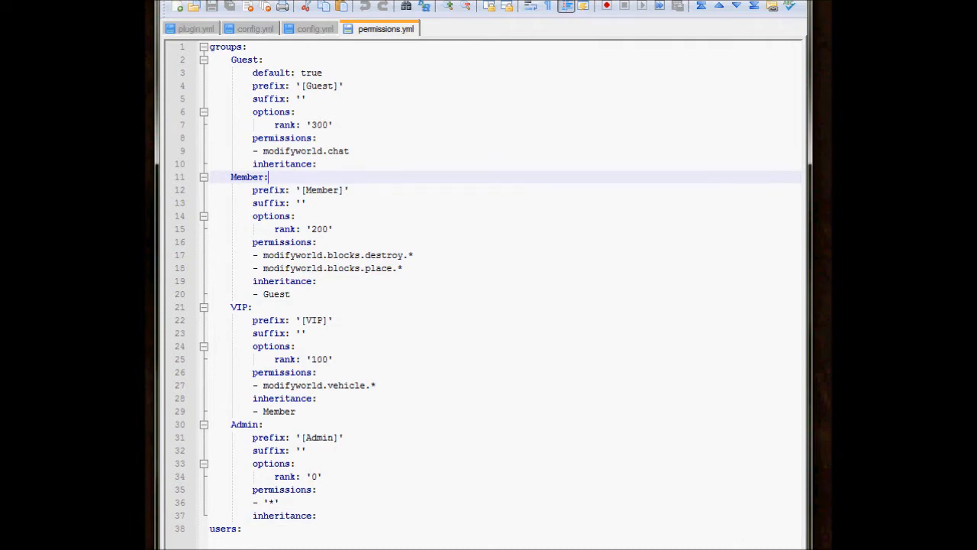
{"action": "left_click", "coordinate": [333, 320]}
{"action": "left_click", "coordinate": [332, 228]}
{"action": "left_click", "coordinate": [317, 164]}
{"action": "left_click", "coordinate": [295, 112]}
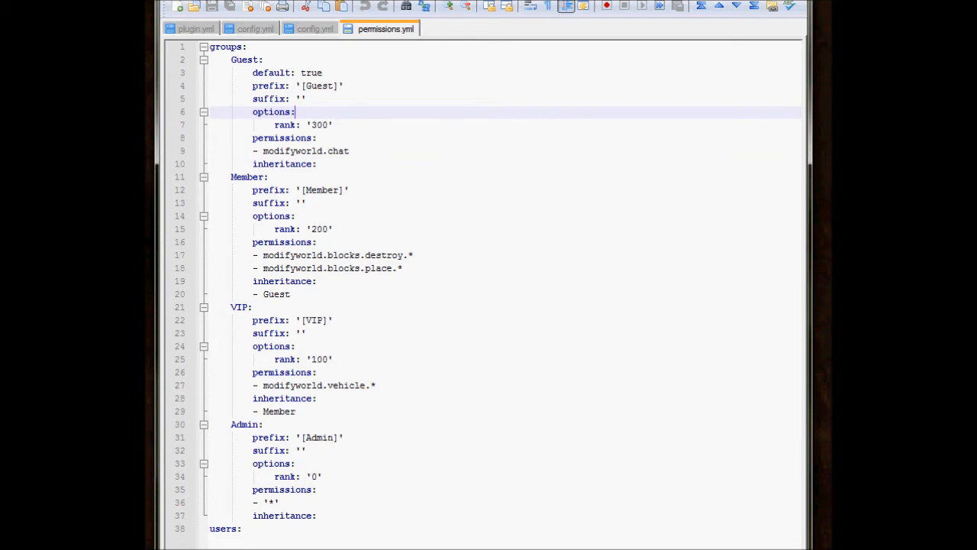
{"action": "left_click", "coordinate": [317, 281]}
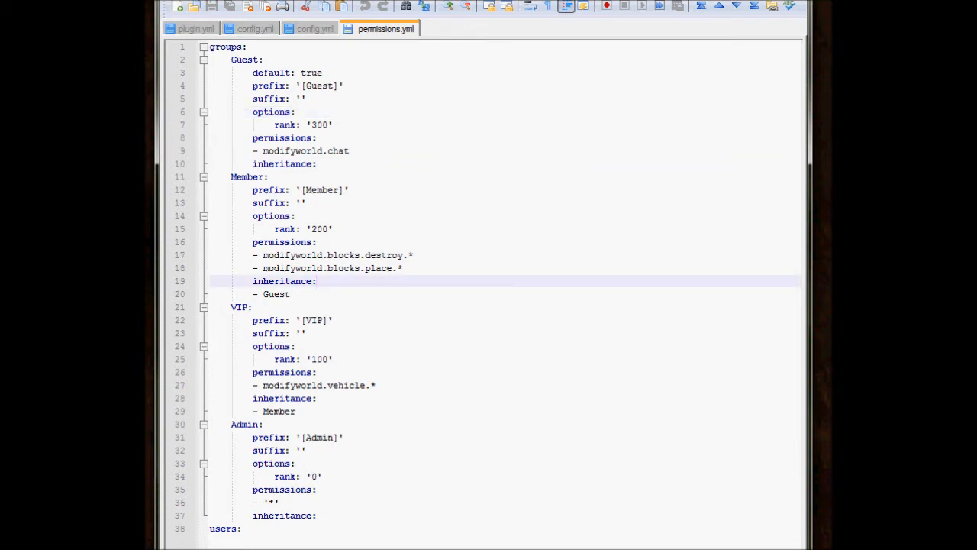
{"action": "left_click", "coordinate": [377, 385]}
Add a "Mod:" group heading between the VIP and Admin groups, indented like the other groups, with a blank line below it.
{"action": "left_click", "coordinate": [296, 412]}
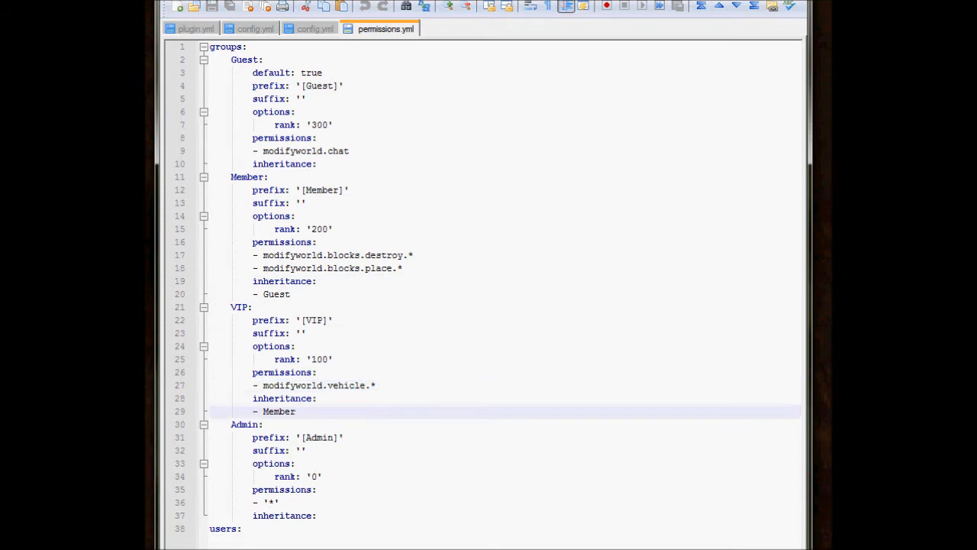
{"action": "key", "text": "Return"}
{"action": "key", "text": "Home"}
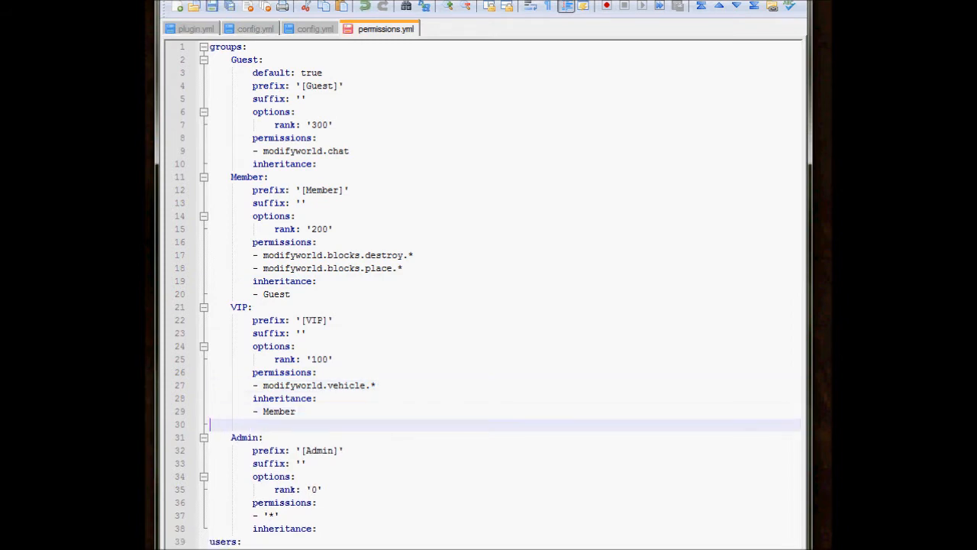
{"action": "key", "text": "Tab"}
{"action": "key", "text": "Tab"}
{"action": "key", "text": "BackSpace"}
{"action": "key", "text": "BackSpace"}
{"action": "type", "text": "Mod:"}
{"action": "key", "text": "Return"}
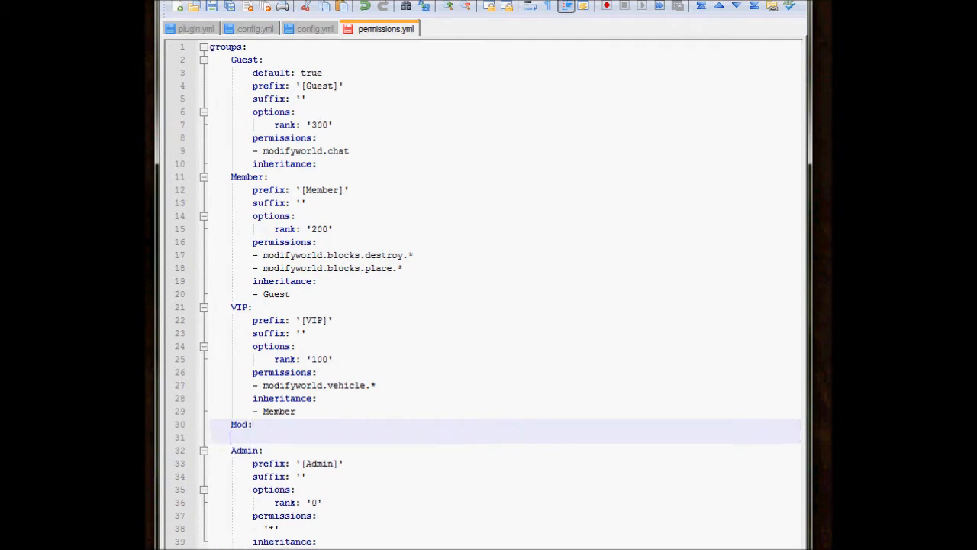
{"action": "key", "text": "BackSpace"}
{"action": "key", "text": "Return"}
Copy all settings of the VIP group, from prefix to inheritance, into the Mod group.
{"action": "left_click", "coordinate": [319, 399]}
{"action": "left_click_drag", "start_coordinate": [318, 411], "coordinate": [211, 320]}
{"action": "key", "text": "ctrl+c"}
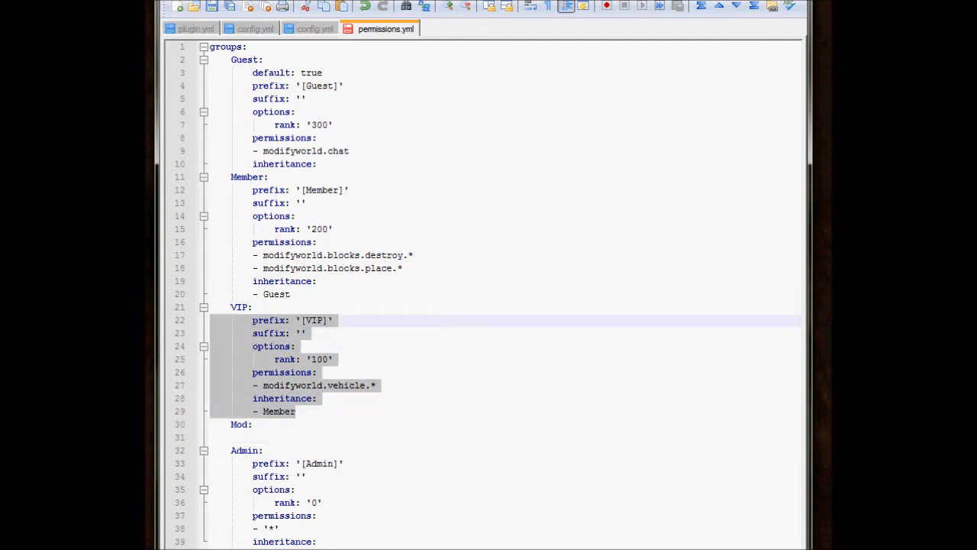
{"action": "left_click", "coordinate": [212, 438]}
{"action": "key", "text": "ctrl+v"}
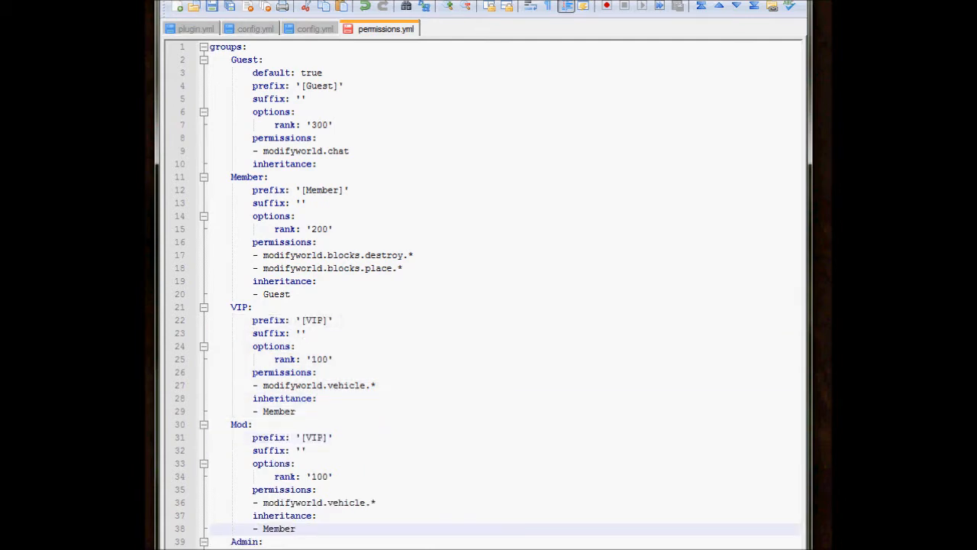
Set the Mod group's prefix to '[Mod]' and its rank to '100'.
{"action": "left_click", "coordinate": [322, 437]}
{"action": "key", "text": "BackSpace"}
{"action": "key", "text": "BackSpace"}
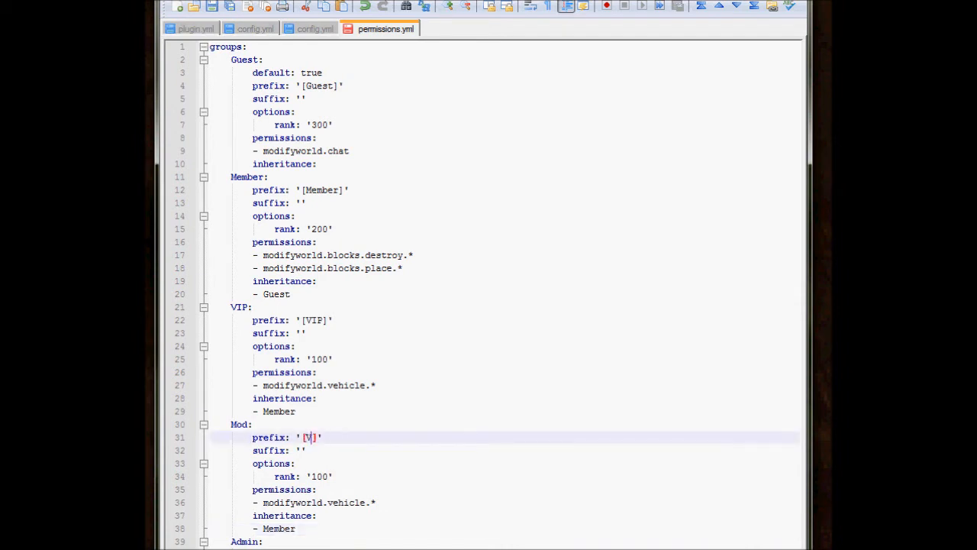
{"action": "key", "text": "BackSpace"}
{"action": "type", "text": "Mod"}
{"action": "key", "text": "Down"}
{"action": "key", "text": "Down"}
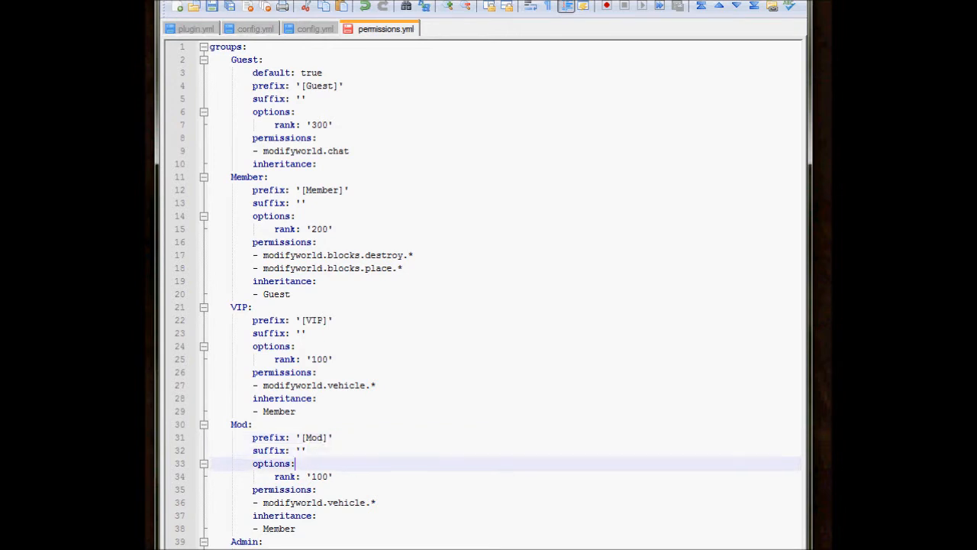
{"action": "key", "text": "Down"}
{"action": "key", "text": "BackSpace"}
{"action": "key", "text": "BackSpace"}
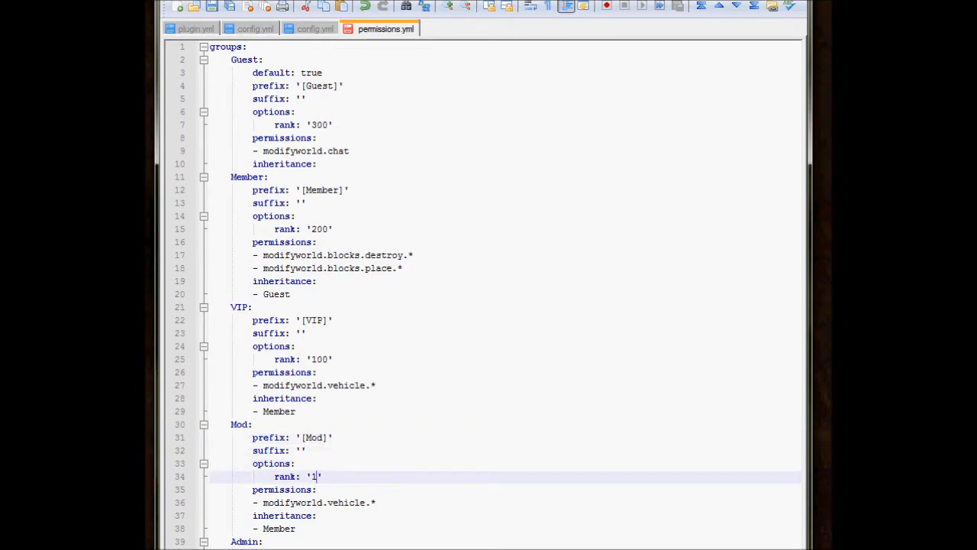
{"action": "type", "text": "00"}
Set the VIP group's rank to '200'.
{"action": "key", "text": "Up"}
{"action": "key", "text": "Up"}
{"action": "key", "text": "Up"}
{"action": "key", "text": "Up"}
{"action": "key", "text": "Up"}
{"action": "key", "text": "Up"}
{"action": "key", "text": "Up"}
{"action": "key", "text": "Up"}
{"action": "key", "text": "Up"}
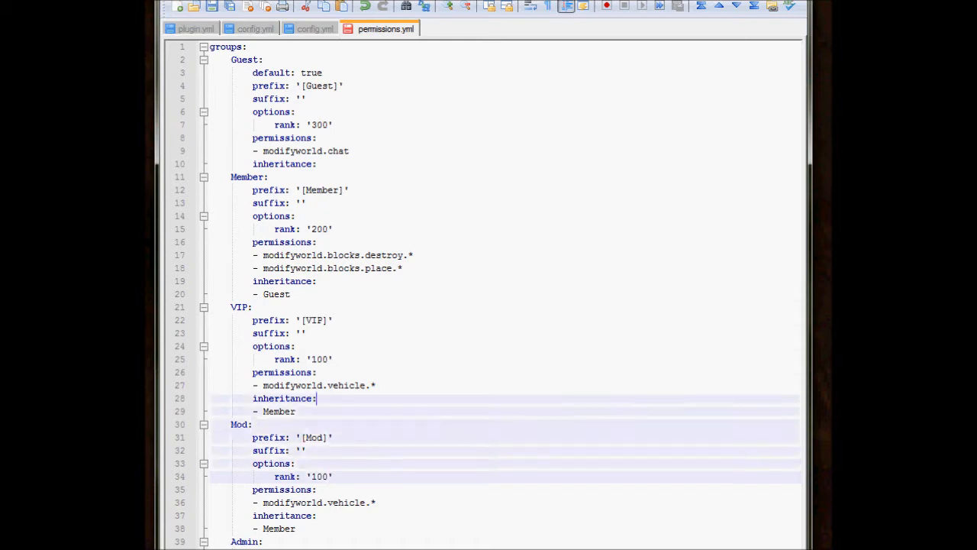
{"action": "key", "text": "BackSpace"}
{"action": "type", "text": "3"}
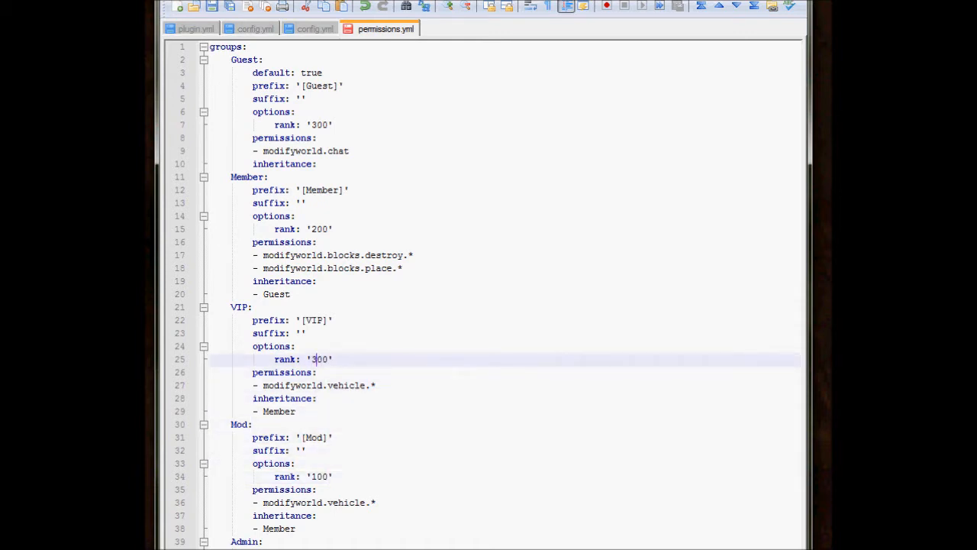
{"action": "key", "text": "BackSpace"}
{"action": "type", "text": "2"}
Set the Member group's rank to '300'.
{"action": "key", "text": "Up"}
{"action": "key", "text": "Up"}
{"action": "key", "text": "Up"}
{"action": "key", "text": "Up"}
{"action": "key", "text": "Up"}
{"action": "key", "text": "Up"}
{"action": "key", "text": "Up"}
{"action": "key", "text": "Up"}
{"action": "key", "text": "Up"}
{"action": "key", "text": "Up"}
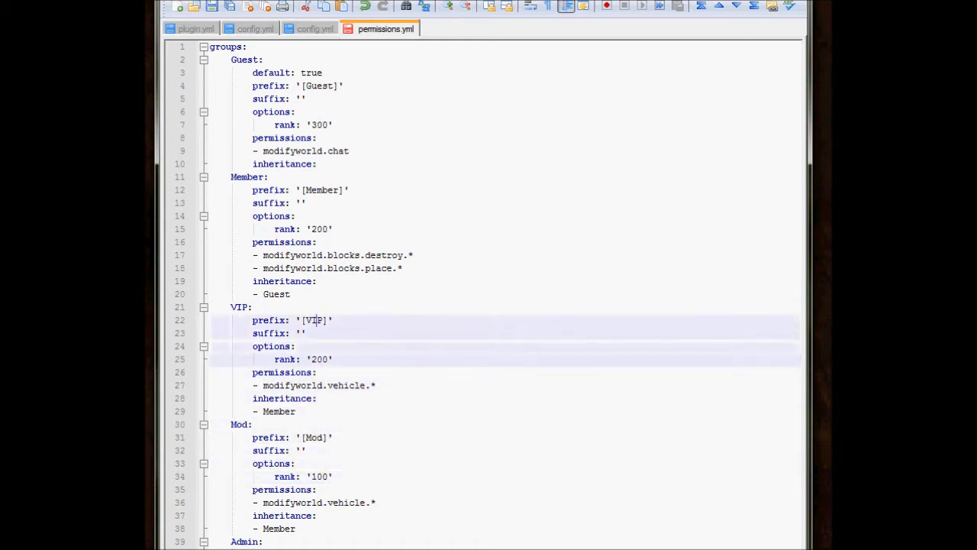
{"action": "key", "text": "BackSpace"}
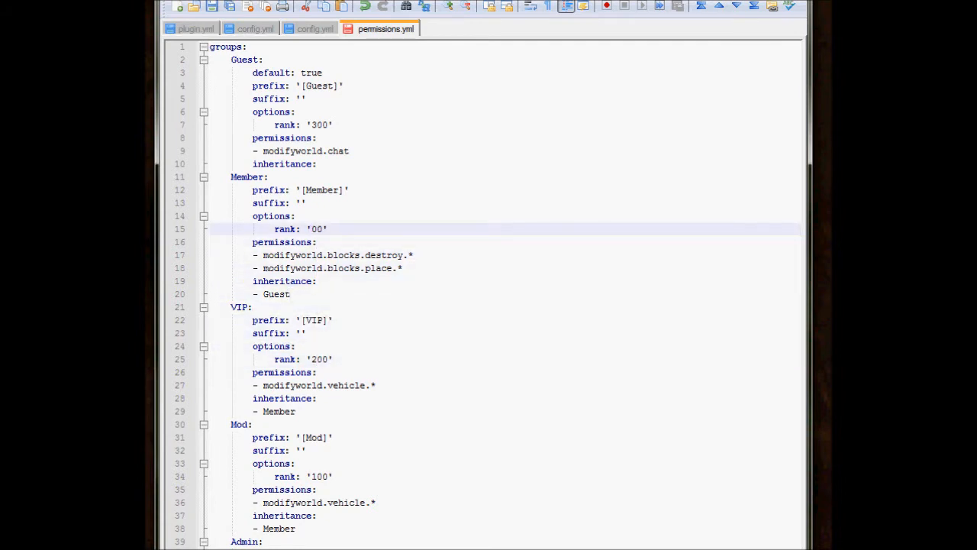
{"action": "type", "text": "3"}
Set the Guest group's rank to '400'.
{"action": "key", "text": "Up"}
{"action": "key", "text": "Up"}
{"action": "key", "text": "Up"}
{"action": "key", "text": "Up"}
{"action": "key", "text": "Up"}
{"action": "key", "text": "Up"}
{"action": "key", "text": "Up"}
{"action": "key", "text": "Up"}
{"action": "key", "text": "BackSpace"}
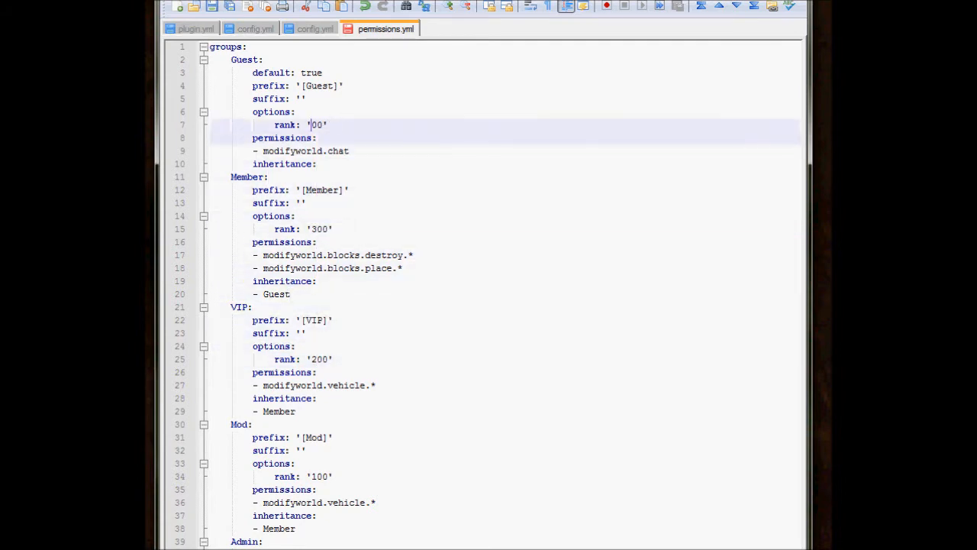
{"action": "type", "text": "4"}
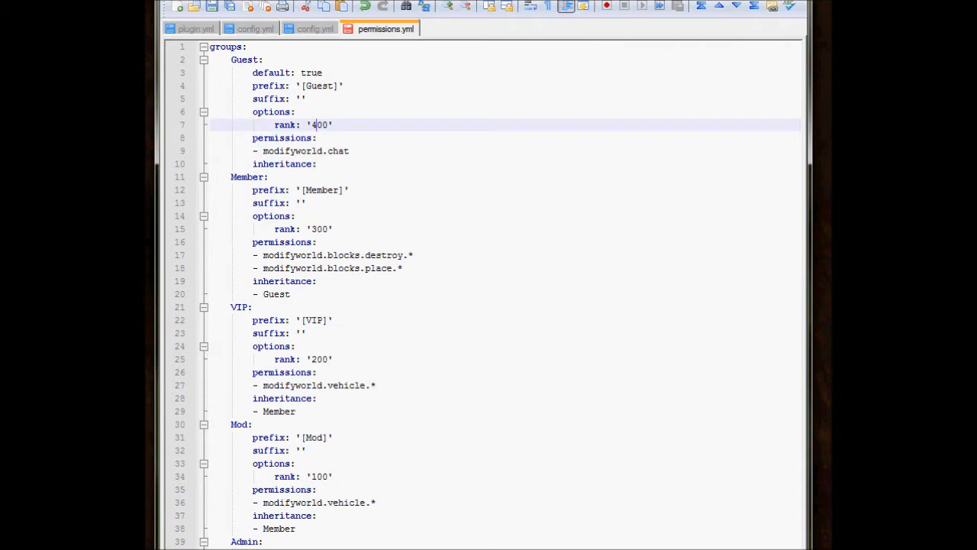
Trim the vehicle permission copied into the Mod group down to "modifyworld.v".
{"action": "left_click", "coordinate": [334, 437]}
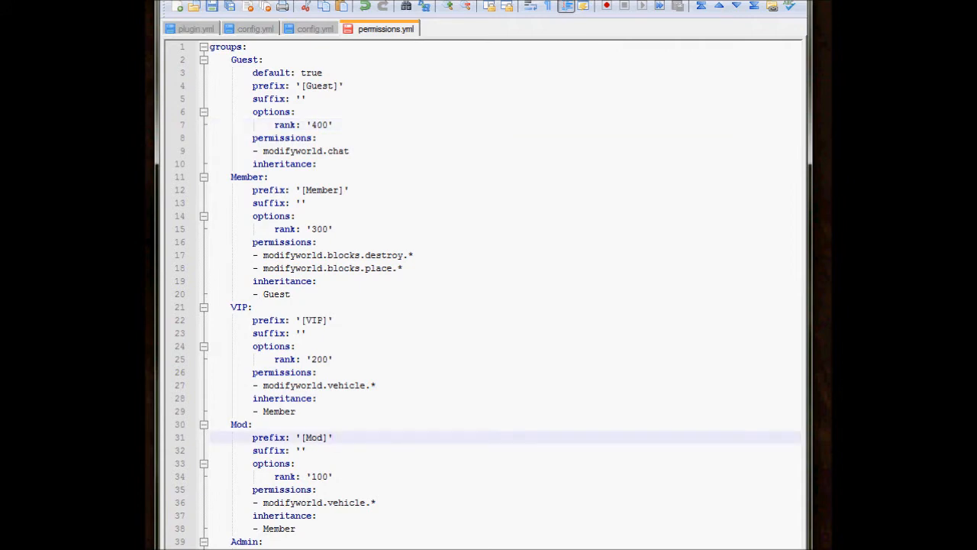
{"action": "key", "text": "Down"}
{"action": "key", "text": "Down"}
{"action": "key", "text": "Down"}
{"action": "left_click", "coordinate": [290, 503]}
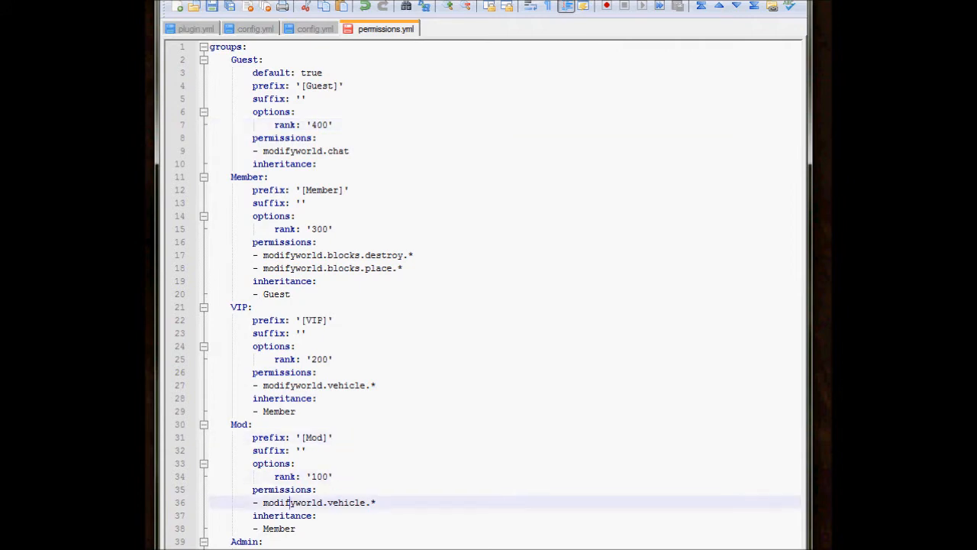
{"action": "key", "text": "End"}
{"action": "key", "text": "BackSpace"}
{"action": "key", "text": "BackSpace"}
{"action": "key", "text": "BackSpace"}
{"action": "key", "text": "BackSpace"}
{"action": "key", "text": "BackSpace"}
{"action": "key", "text": "BackSpace"}
{"action": "key", "text": "BackSpace"}
{"action": "key", "text": "BackSpace"}
{"action": "key", "text": "Down"}
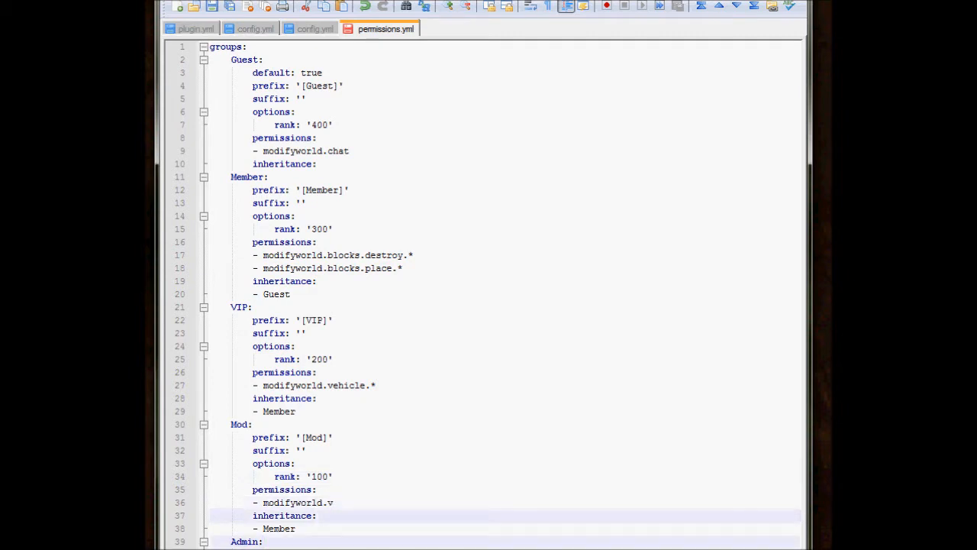
Set the Mod group's inheritance to VIP.
{"action": "key", "text": "Down"}
{"action": "key", "text": "BackSpace"}
{"action": "key", "text": "BackSpace"}
{"action": "key", "text": "BackSpace"}
{"action": "key", "text": "BackSpace"}
{"action": "key", "text": "BackSpace"}
{"action": "key", "text": "BackSpace"}
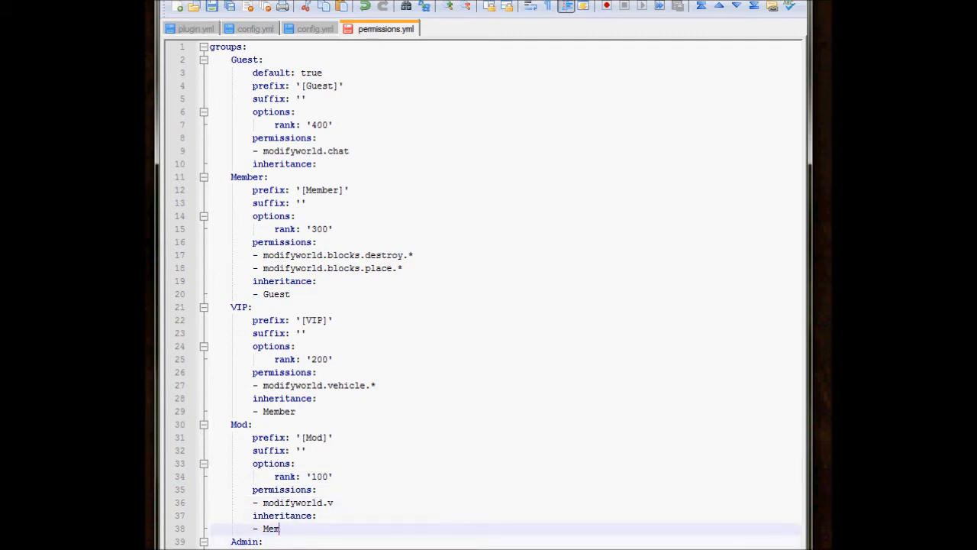
{"action": "type", "text": "VIP"}
Replace the Mod group's permission entry with "modifyworld.*".
{"action": "left_click", "coordinate": [296, 346]}
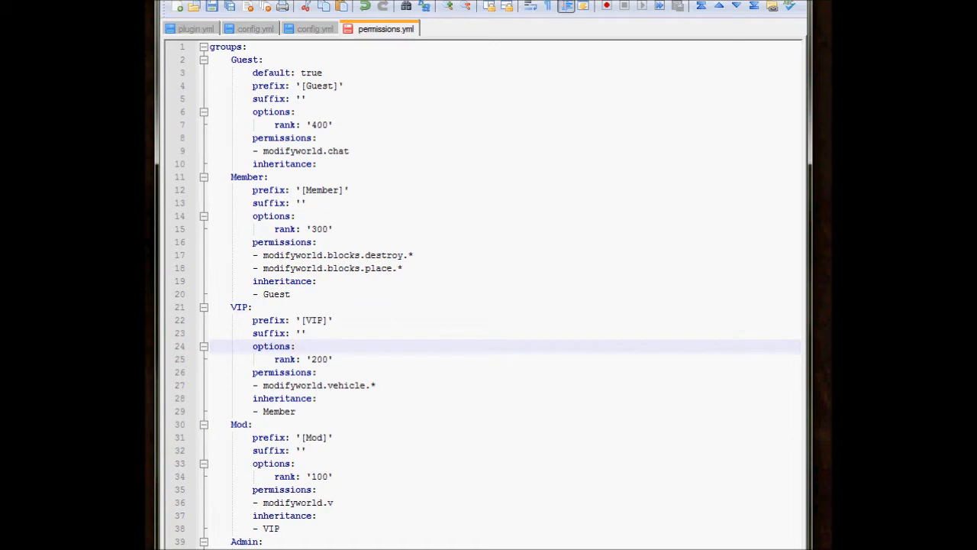
{"action": "left_click", "coordinate": [334, 502]}
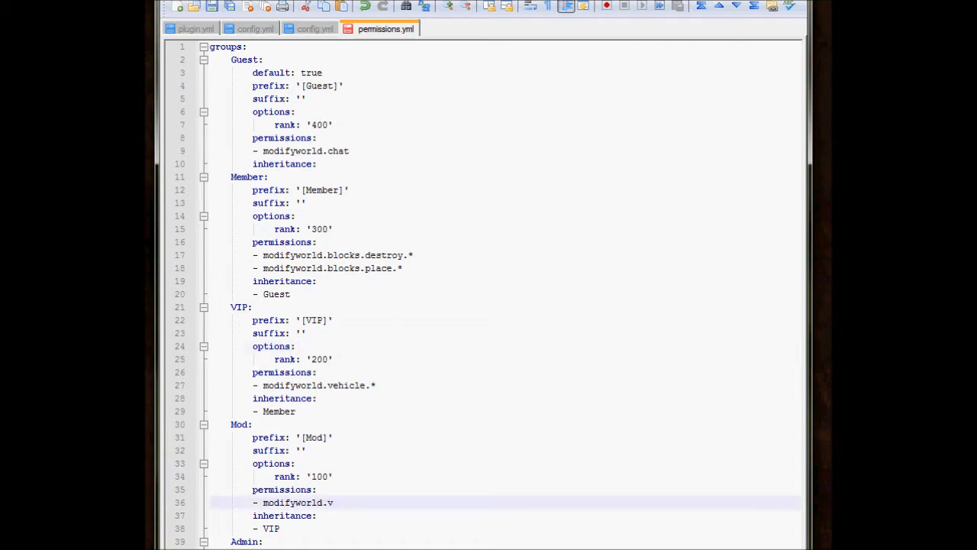
{"action": "key", "text": "BackSpace"}
{"action": "key", "text": "BackSpace"}
{"action": "key", "text": "BackSpace"}
{"action": "key", "text": "BackSpace"}
{"action": "key", "text": "BackSpace"}
{"action": "key", "text": "BackSpace"}
{"action": "key", "text": "BackSpace"}
{"action": "key", "text": "BackSpace"}
{"action": "key", "text": "BackSpace"}
{"action": "key", "text": "BackSpace"}
{"action": "key", "text": "BackSpace"}
{"action": "key", "text": "BackSpace"}
{"action": "key", "text": "BackSpace"}
{"action": "type", "text": "mod"}
{"action": "key", "text": "BackSpace"}
{"action": "key", "text": "BackSpace"}
{"action": "type", "text": "odifyworld.*"}
{"action": "left_click_drag", "start_coordinate": [264, 502], "coordinate": [322, 502]}
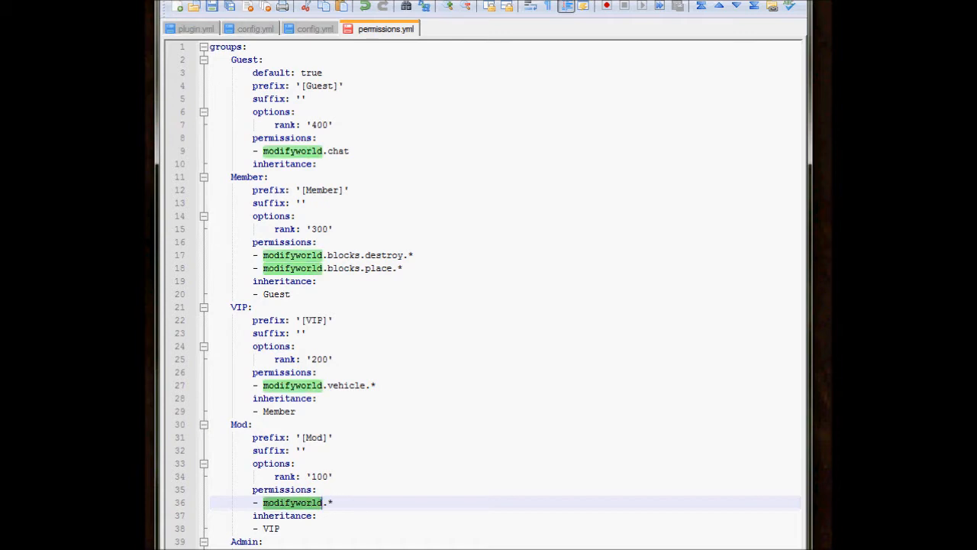
Add a negated permission entry "- -modifyworl.usebeds" below "modifyworld.*" in the Mod group.
{"action": "left_click", "coordinate": [333, 502]}
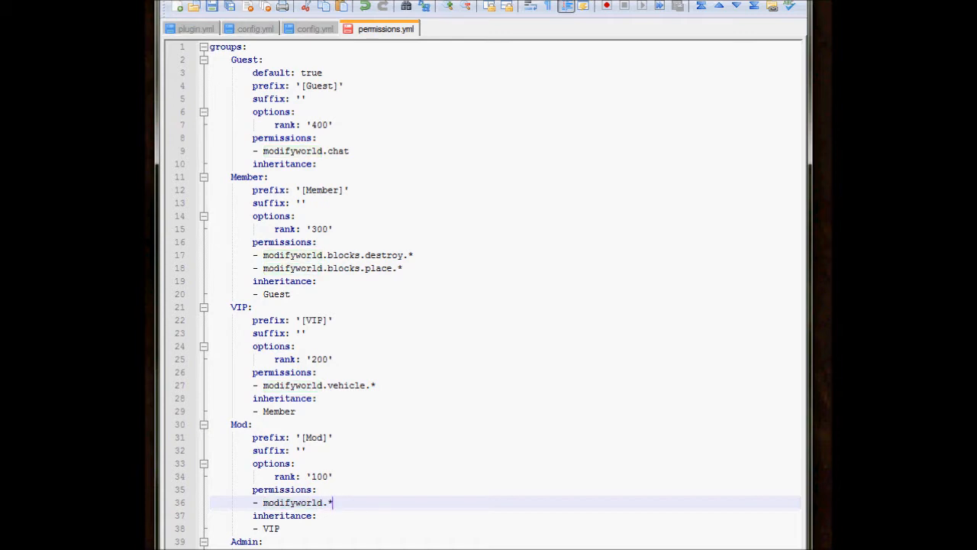
{"action": "key", "text": "Return"}
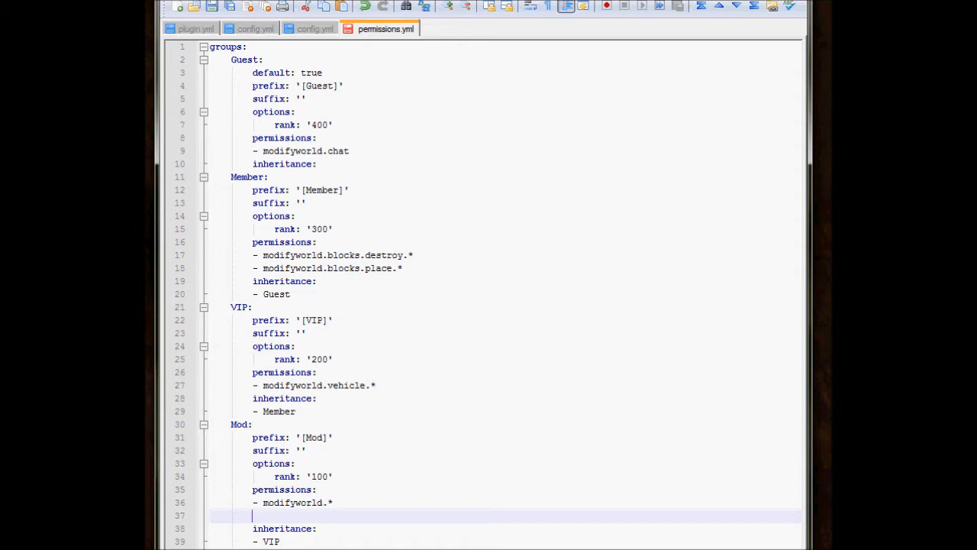
{"action": "type", "text": "-"}
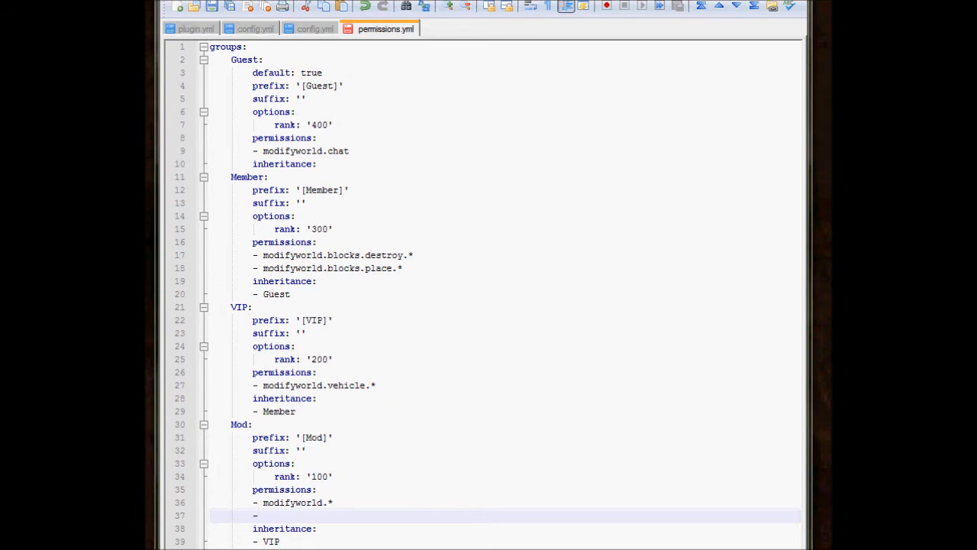
{"action": "key", "text": "Up"}
{"action": "key", "text": "Down"}
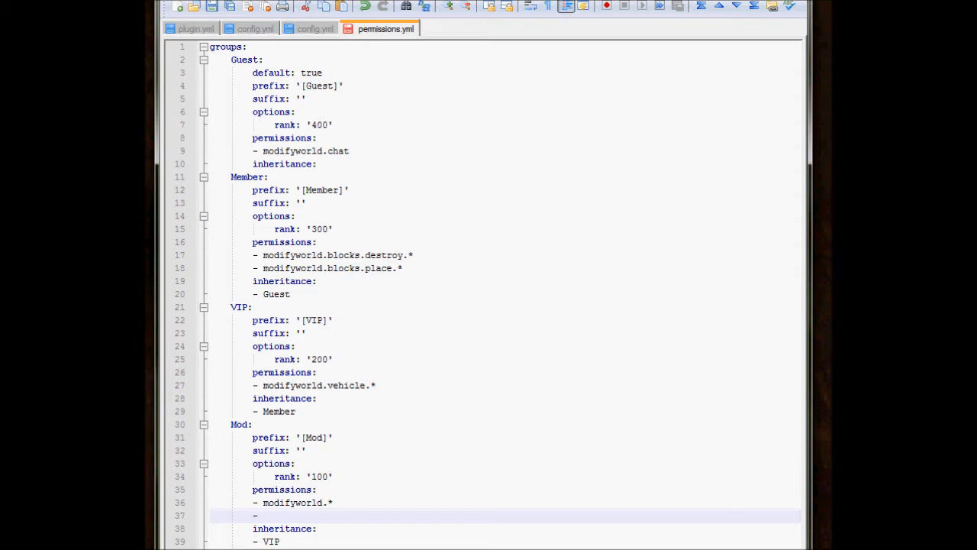
{"action": "type", "text": "-"}
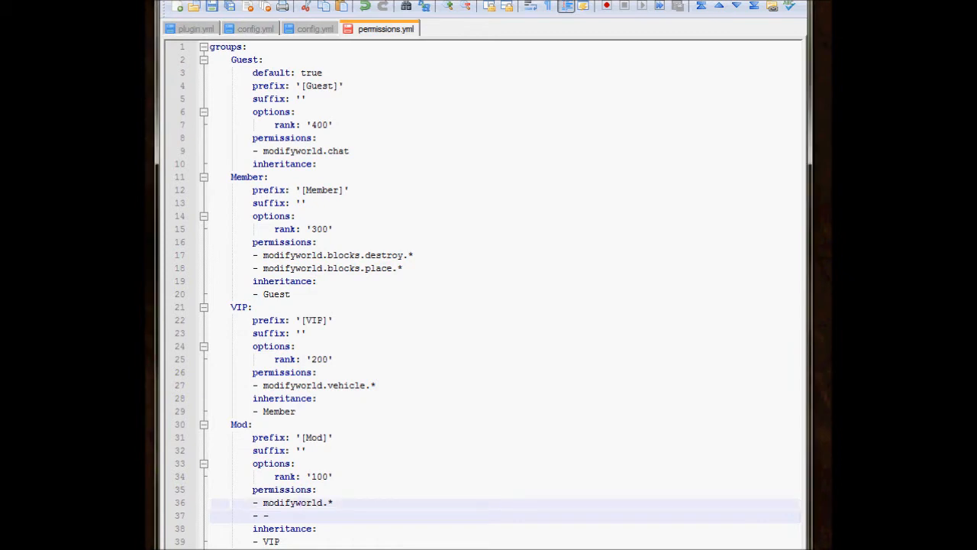
{"action": "type", "text": "m"}
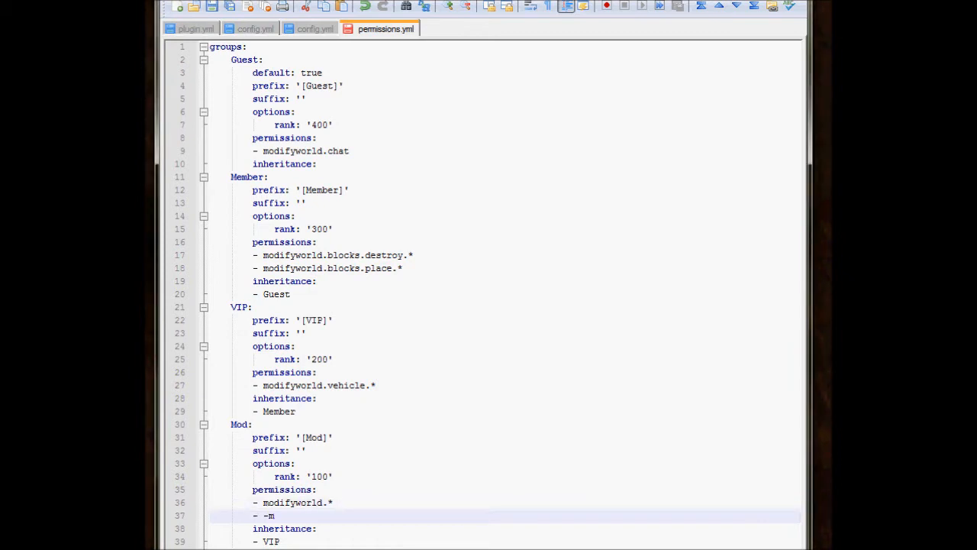
{"action": "type", "text": "odifyworl.usebeds"}
{"action": "left_click", "coordinate": [317, 503]}
{"action": "left_click", "coordinate": [332, 503]}
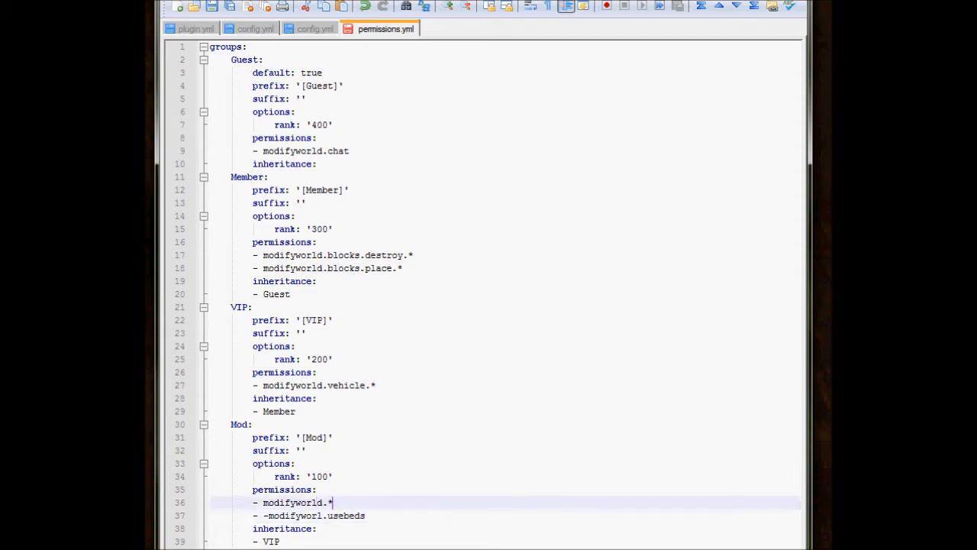
{"action": "left_click_drag", "start_coordinate": [333, 502], "coordinate": [252, 502]}
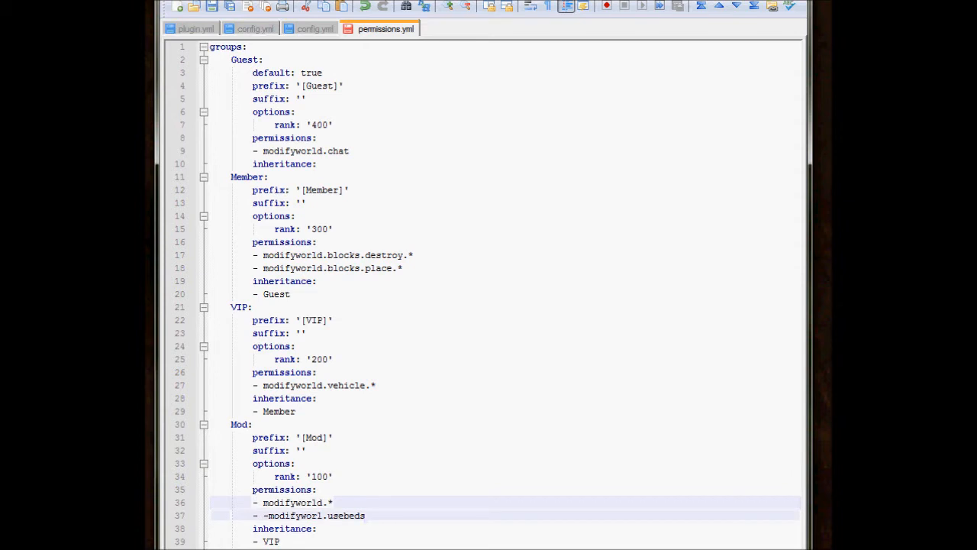
{"action": "left_click_drag", "start_coordinate": [365, 515], "coordinate": [253, 515]}
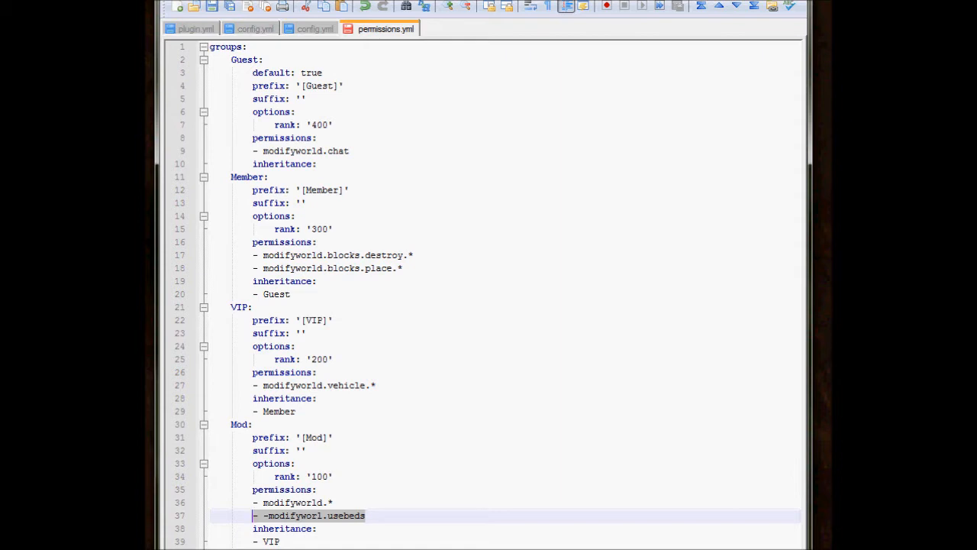
{"action": "left_click", "coordinate": [366, 515]}
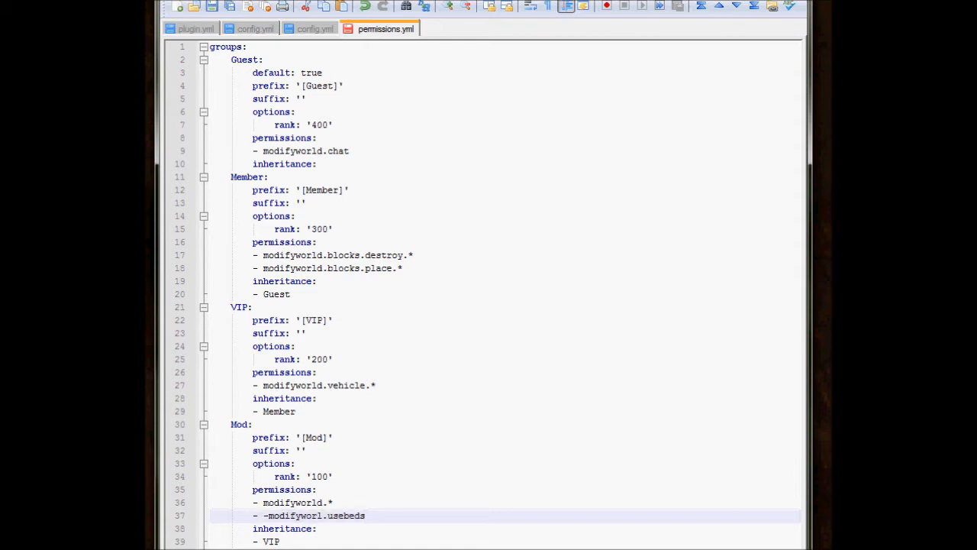
{"action": "left_click", "coordinate": [290, 502]}
{"action": "left_click_drag", "start_coordinate": [253, 515], "coordinate": [365, 515]}
{"action": "left_click", "coordinate": [366, 515]}
Add a "worlds:" section below the VIP group's inheritance, with an indented "world:" entry in it.
{"action": "left_click", "coordinate": [296, 411]}
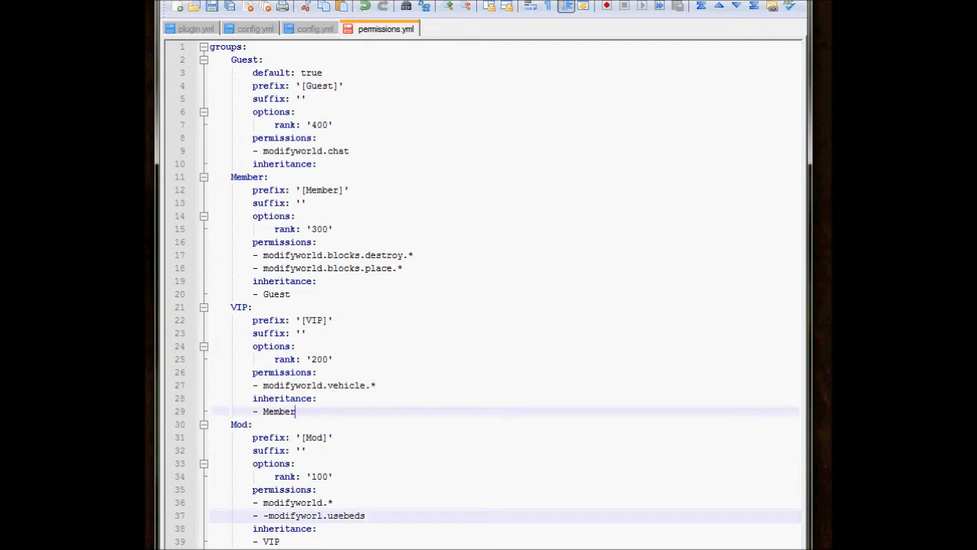
{"action": "left_click", "coordinate": [376, 386]}
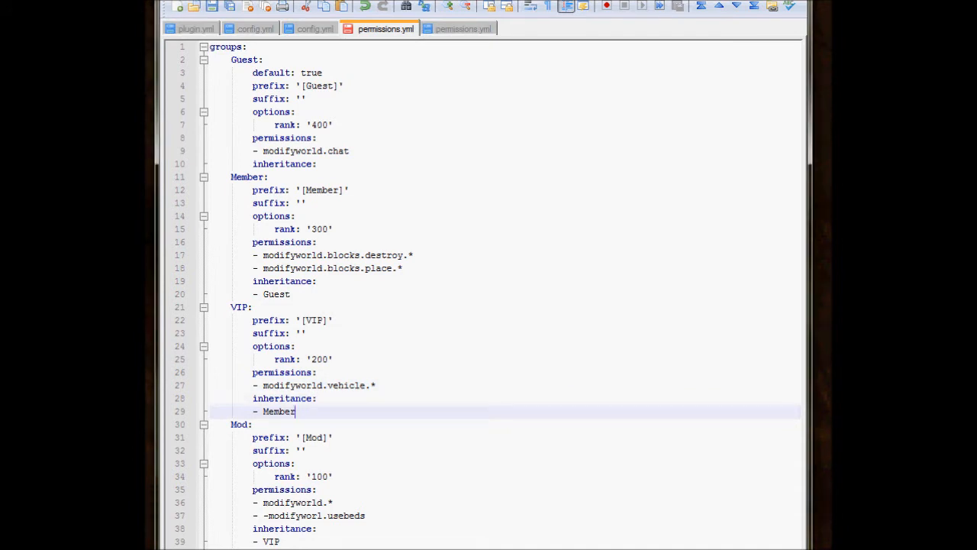
{"action": "key", "text": "Return"}
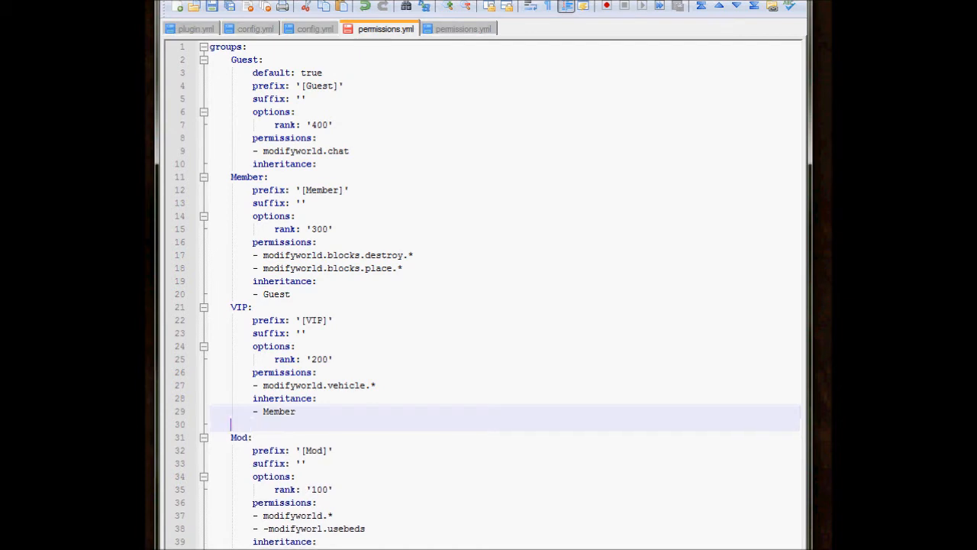
{"action": "type", "text": "worlds:"}
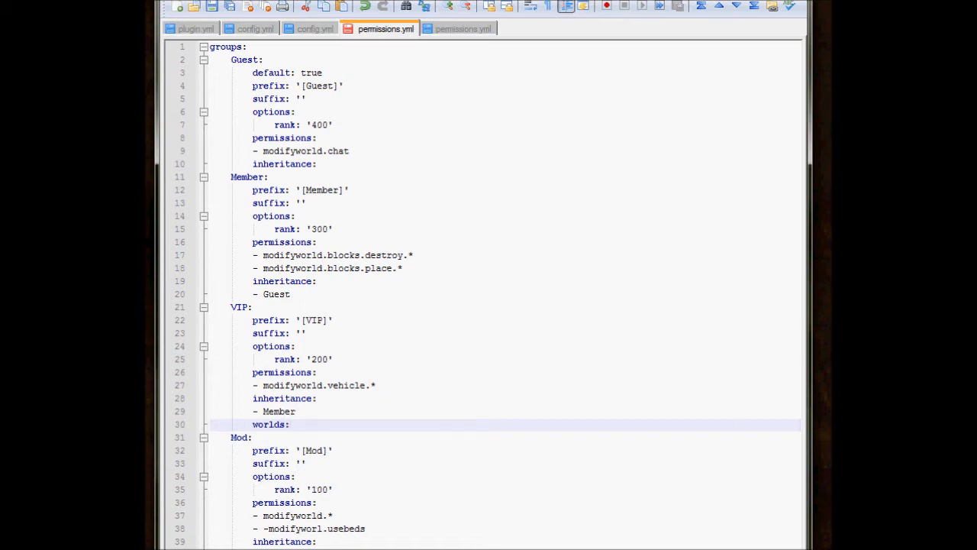
{"action": "key", "text": "Return"}
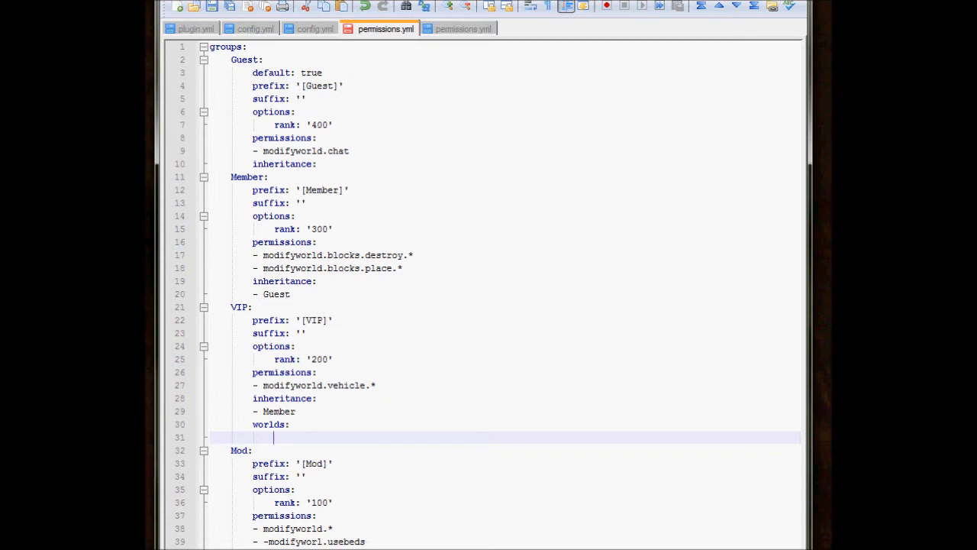
{"action": "key", "text": "Tab"}
{"action": "type", "text": "world:"}
{"action": "key", "text": "Return"}
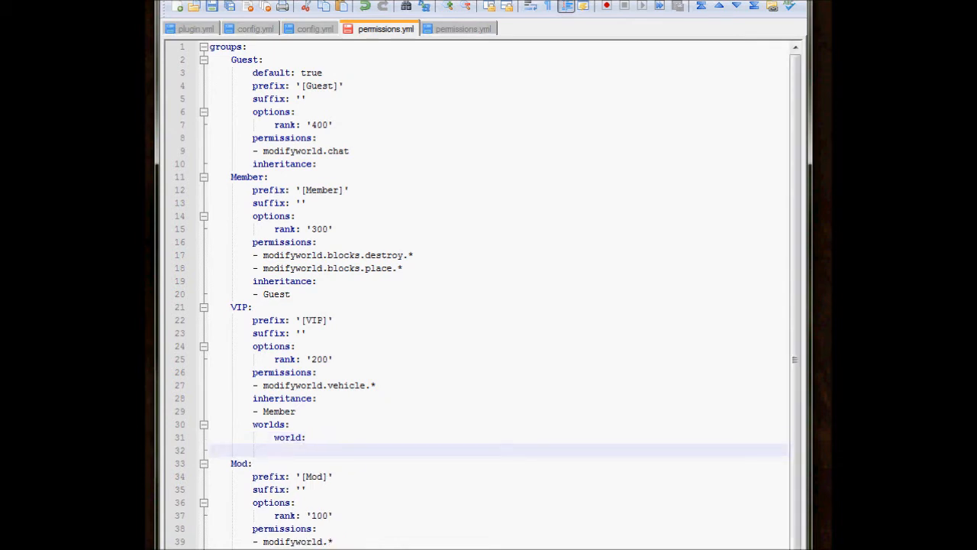
Add a "vipworld:" entry below "world:" in the VIP group's worlds section, at the same indentation.
{"action": "type", "text": "vipworld"}
{"action": "key", "text": "BackSpace"}
{"action": "key", "text": "BackSpace"}
{"action": "key", "text": "BackSpace"}
{"action": "key", "text": "BackSpace"}
{"action": "key", "text": "BackSpace"}
{"action": "key", "text": "BackSpace"}
{"action": "key", "text": "BackSpace"}
{"action": "key", "text": "BackSpace"}
{"action": "key", "text": "BackSpace"}
{"action": "key", "text": "BackSpace"}
{"action": "key", "text": "BackSpace"}
{"action": "key", "text": "Tab"}
{"action": "key", "text": "Tab"}
{"action": "key", "text": "Tab"}
{"action": "type", "text": "vipworld:"}
Insert an indented "permissions:" key under "world:" in the VIP group's worlds section.
{"action": "key", "text": "Up"}
{"action": "key", "text": "Down"}
{"action": "key", "text": "Up"}
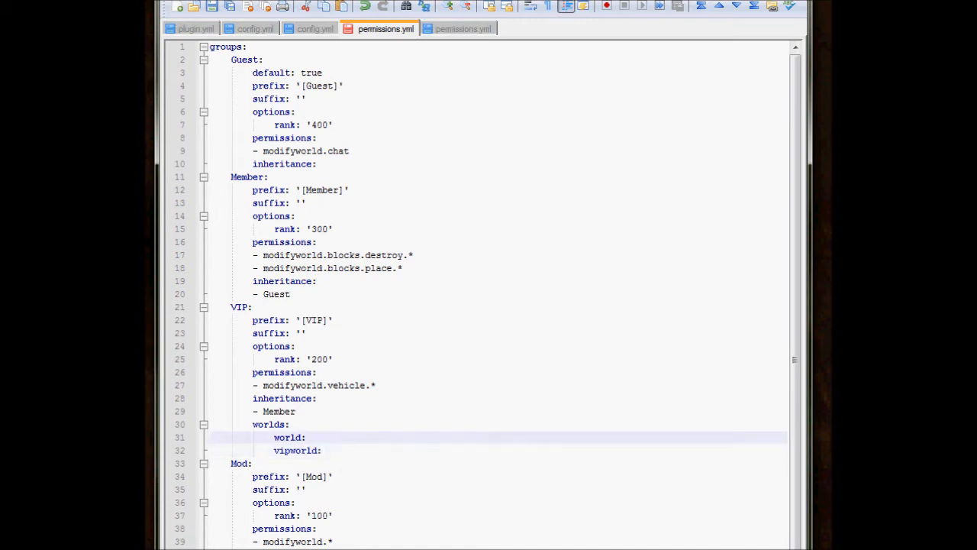
{"action": "key", "text": "Down"}
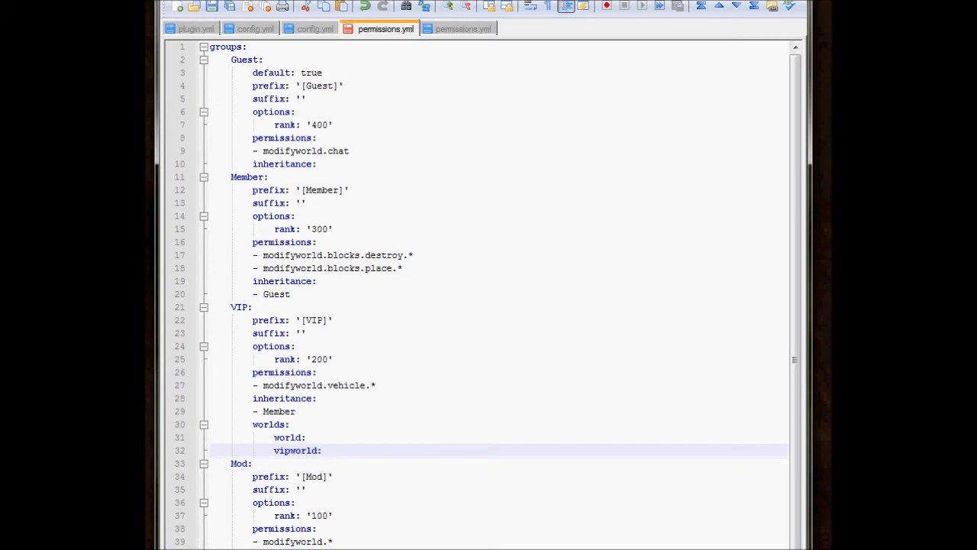
{"action": "key", "text": "Up"}
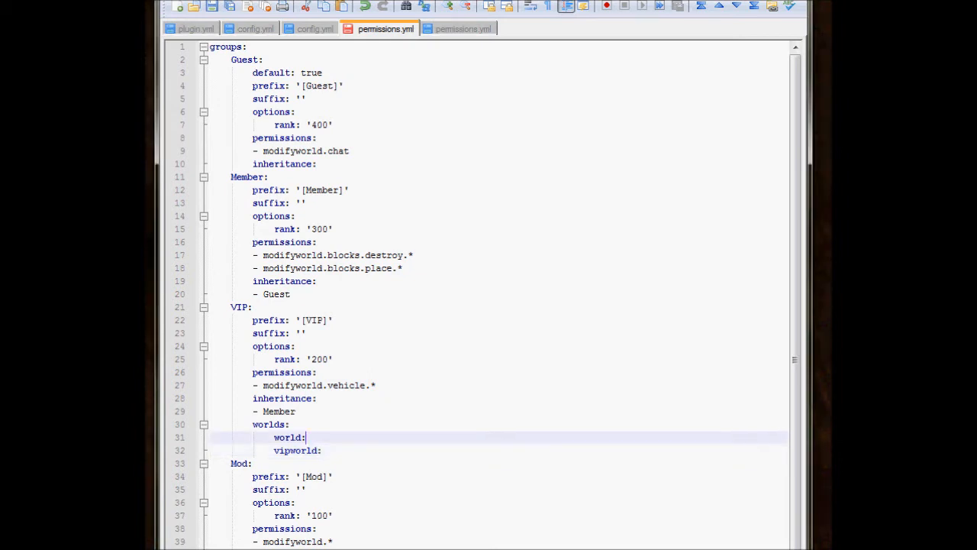
{"action": "key", "text": "Return"}
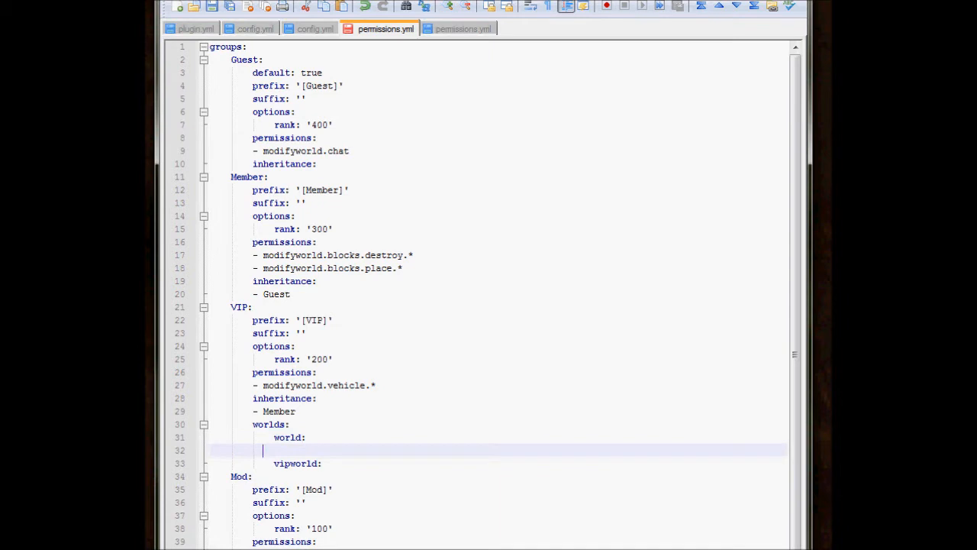
{"action": "key", "text": "Tab"}
{"action": "type", "text": "permissions:"}
Insert an indented "permissions:" key under "vipworld:" and start an empty list entry with a dash below it.
{"action": "key", "text": "Down"}
{"action": "key", "text": "Return"}
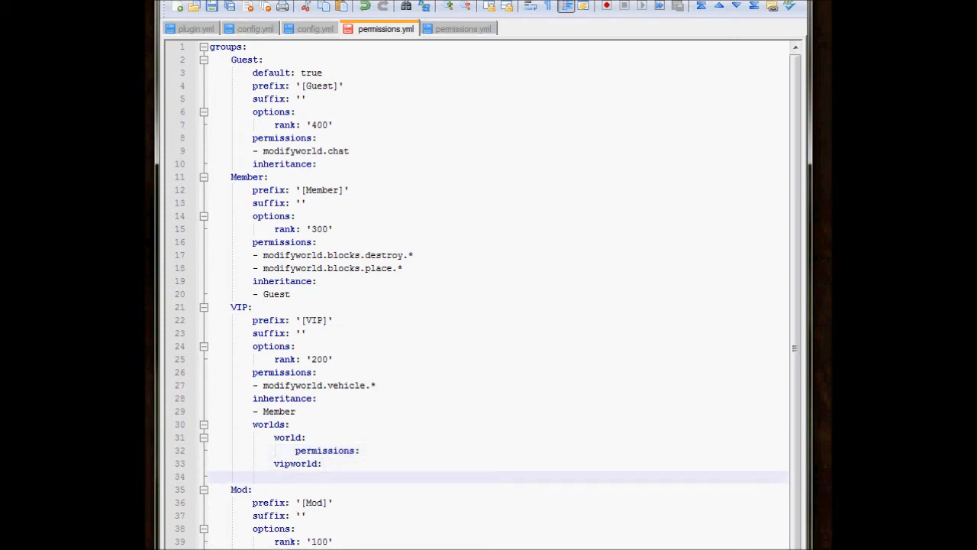
{"action": "type", "text": "permissi"}
{"action": "type", "text": "ons:"}
{"action": "key", "text": "Return"}
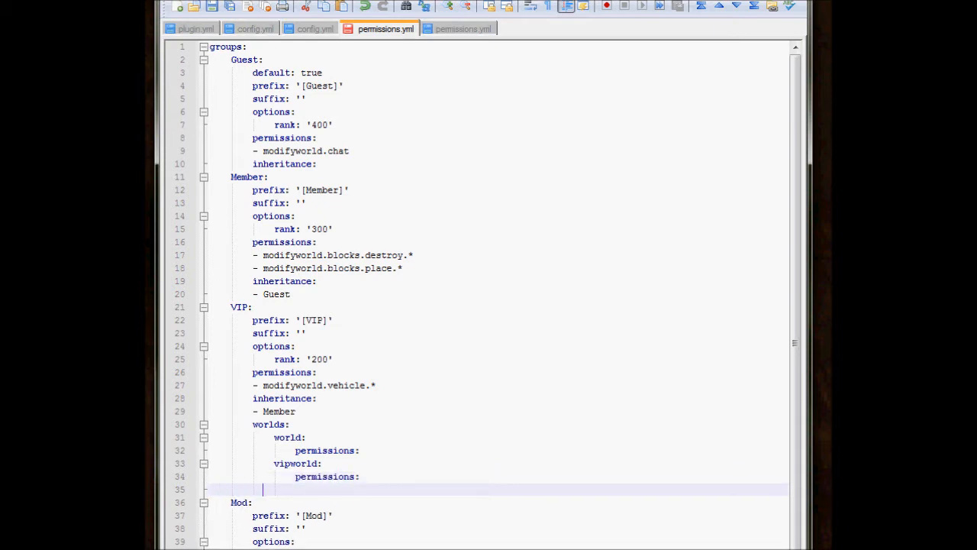
{"action": "key", "text": "Tab"}
{"action": "key", "text": "Tab"}
{"action": "type", "text": "-"}
Start an empty list entry with a dash below the "permissions:" key of "world:".
{"action": "key", "text": "Up"}
{"action": "key", "text": "Up"}
{"action": "key", "text": "Up"}
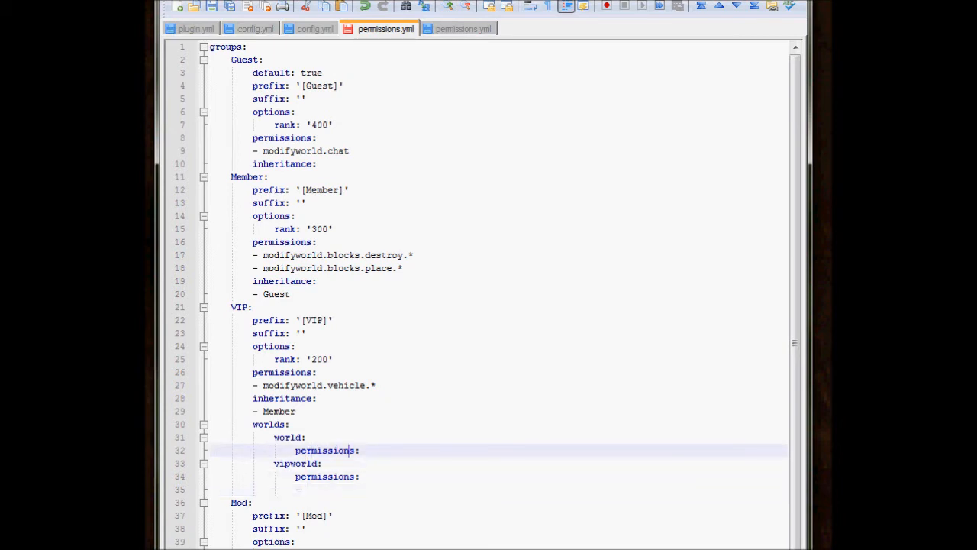
{"action": "key", "text": "End"}
{"action": "key", "text": "Return"}
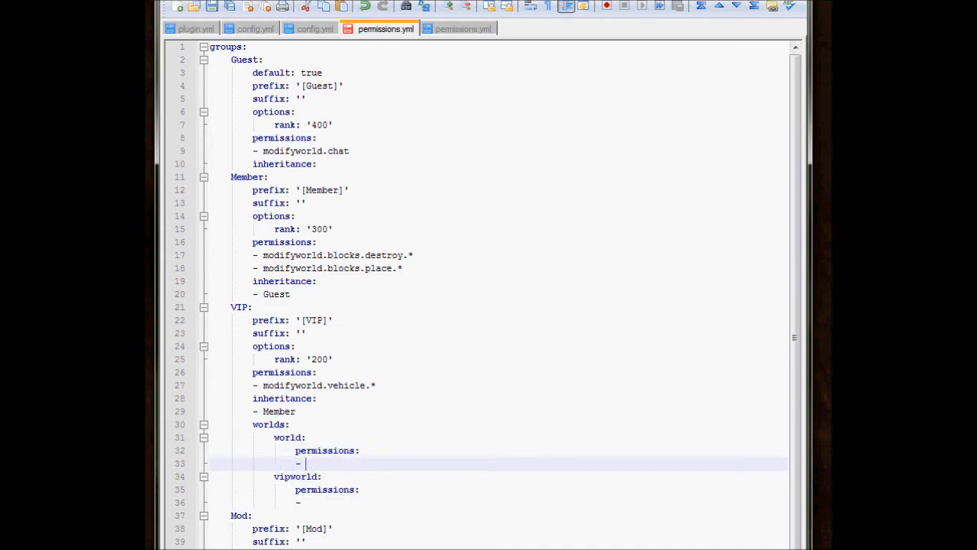
{"action": "key", "text": "Down"}
{"action": "key", "text": "Down"}
{"action": "key", "text": "Down"}
{"action": "key", "text": "Up"}
{"action": "key", "text": "Up"}
{"action": "key", "text": "Up"}
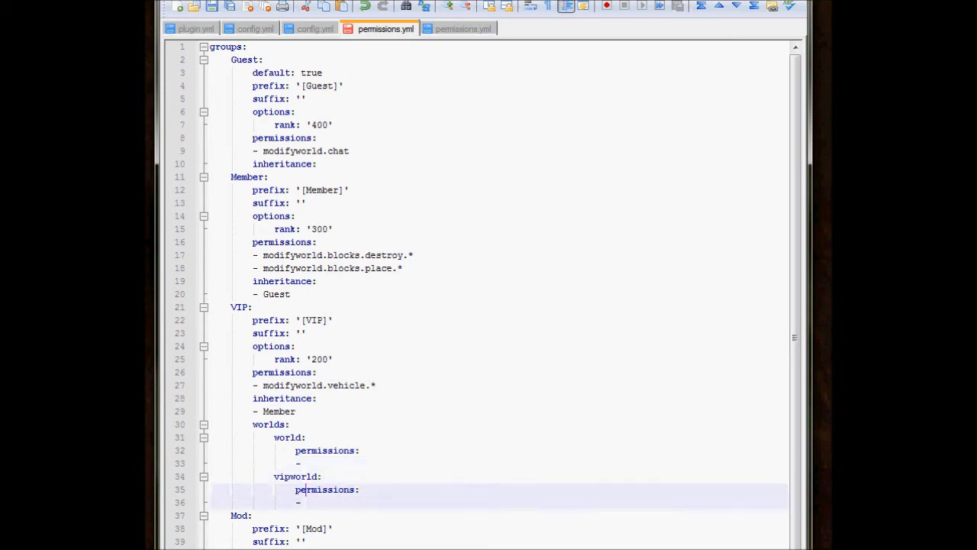
{"action": "key", "text": "Down"}
{"action": "key", "text": "Down"}
{"action": "key", "text": "Up"}
{"action": "key", "text": "Up"}
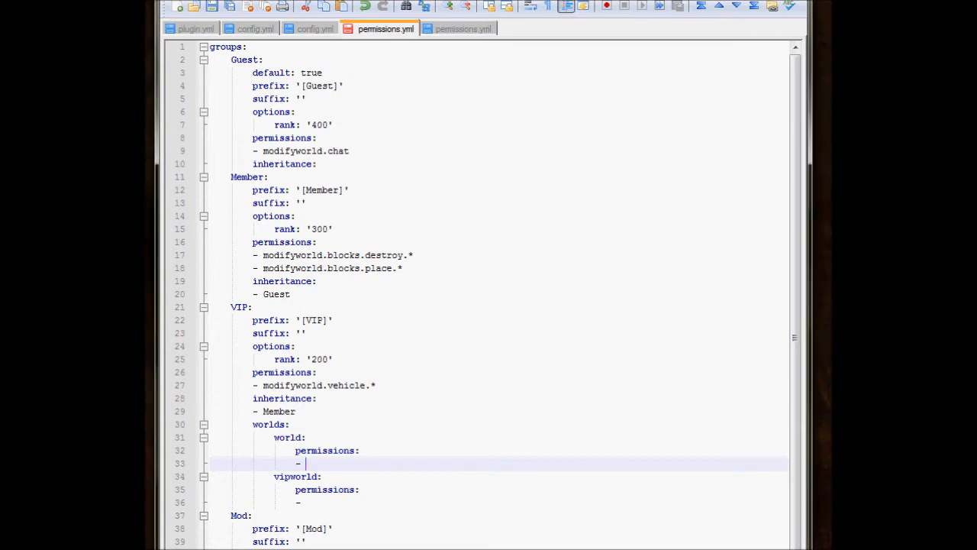
Enter "modifyworld.bucket.empty.water" as the permission entry under "world:" in the VIP group.
{"action": "type", "text": "modify"}
{"action": "type", "text": "world"}
{"action": "type", "text": "."}
{"action": "type", "text": "buck"}
{"action": "key", "text": "BackSpace"}
{"action": "type", "text": "cket."}
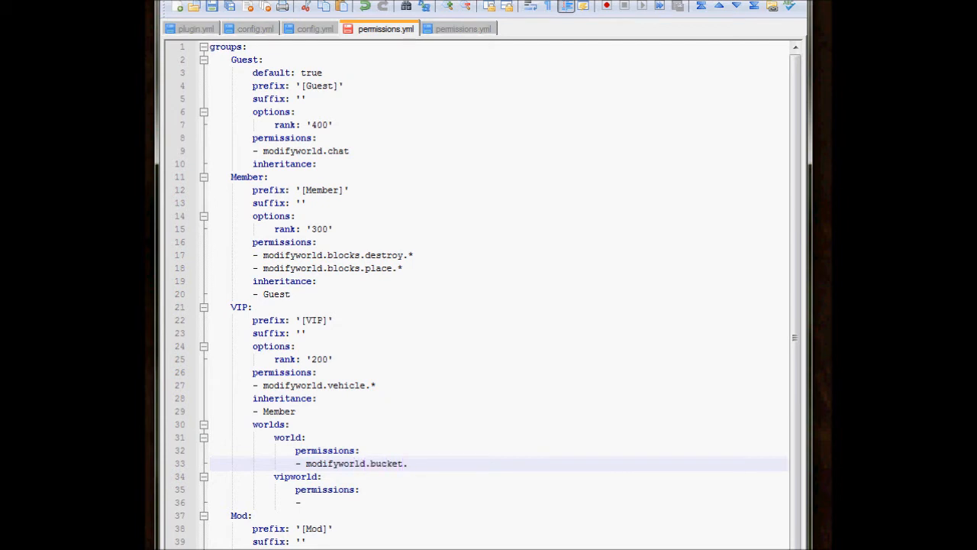
{"action": "type", "text": "empty.water"}
{"action": "left_click_drag", "start_coordinate": [467, 463], "coordinate": [296, 463]}
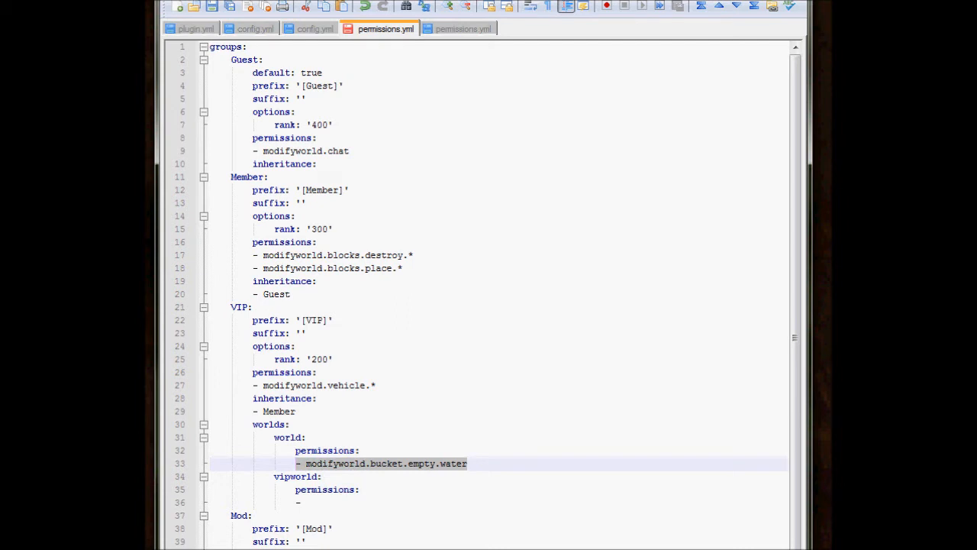
{"action": "left_click", "coordinate": [344, 438]}
{"action": "left_click", "coordinate": [380, 464]}
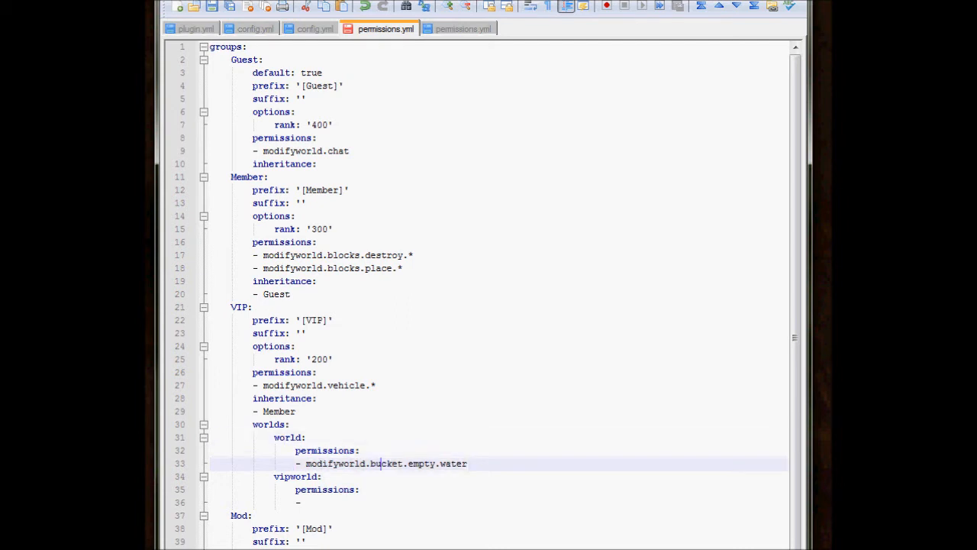
{"action": "left_click", "coordinate": [360, 489]}
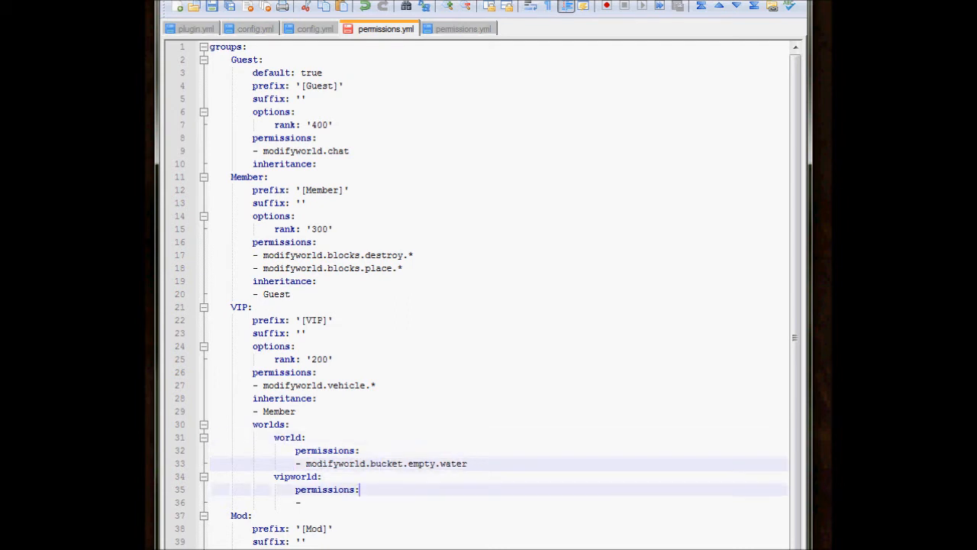
{"action": "left_click", "coordinate": [467, 463]}
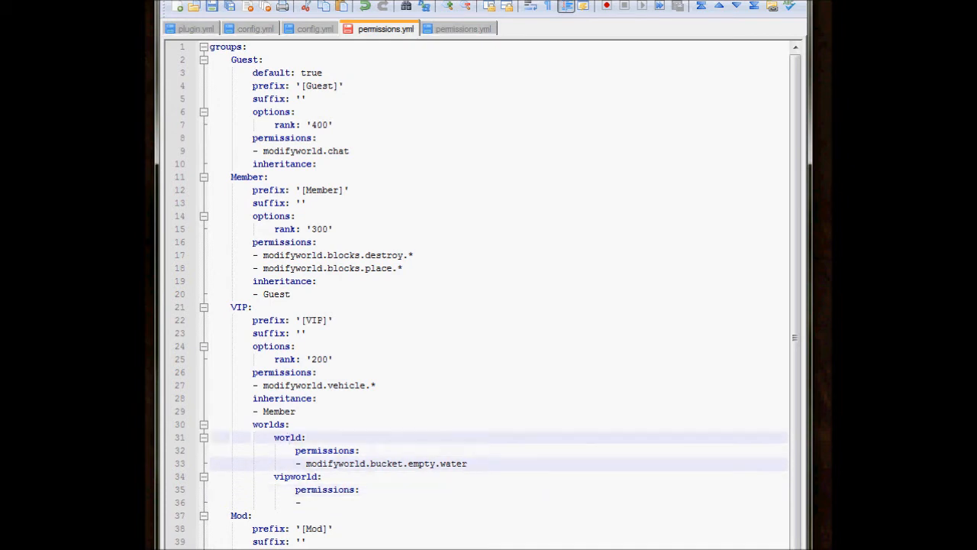
{"action": "triple_click", "coordinate": [290, 438]}
{"action": "left_click", "coordinate": [290, 437]}
Enter "modifyworld.bucket.empty.lava" as the permission entry under "vipworld:" in the VIP group.
{"action": "left_click", "coordinate": [322, 476]}
{"action": "key", "text": "Down"}
{"action": "key", "text": "Down"}
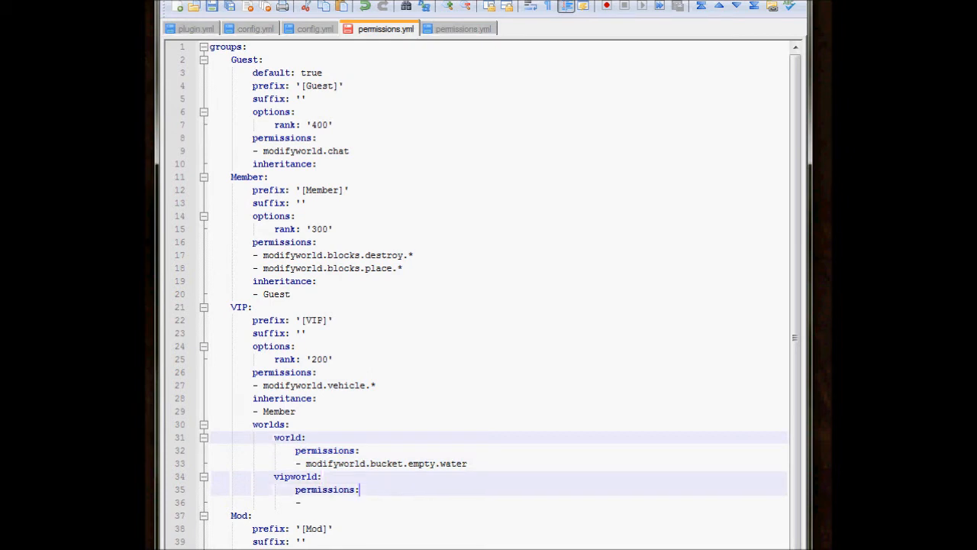
{"action": "type", "text": "mo"}
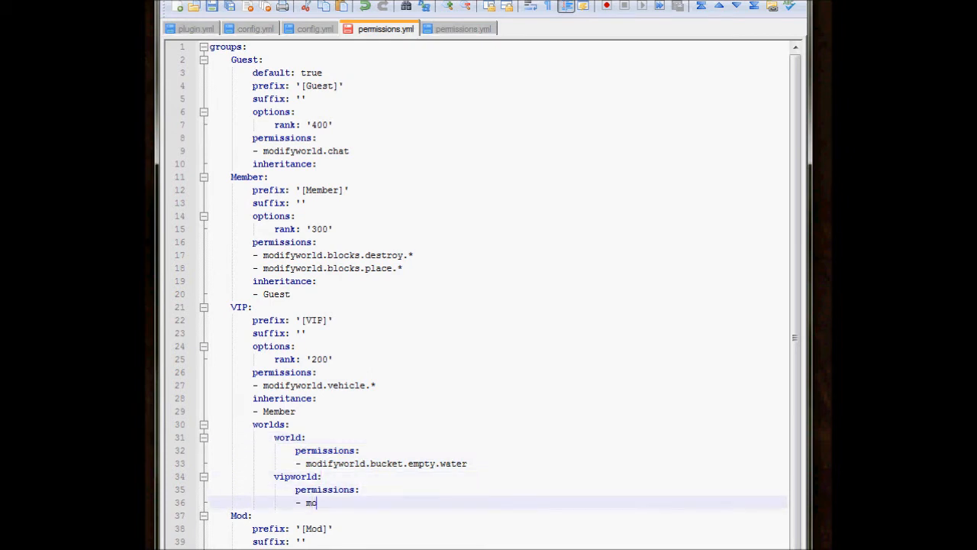
{"action": "type", "text": "difyworld.bucket.empty.lava"}
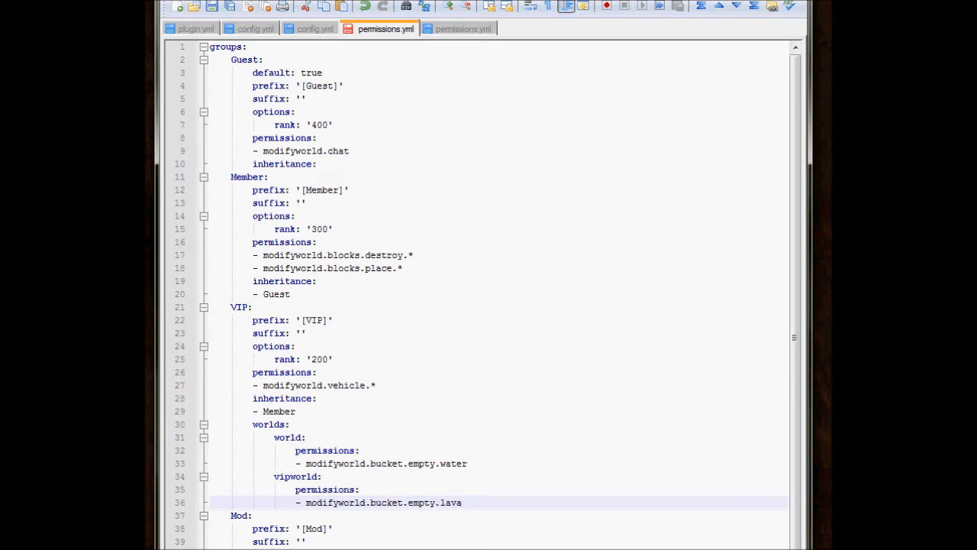
Rename the "world:" entry in the VIP group's worlds section to "overworld:".
{"action": "left_click_drag", "start_coordinate": [461, 502], "coordinate": [296, 503]}
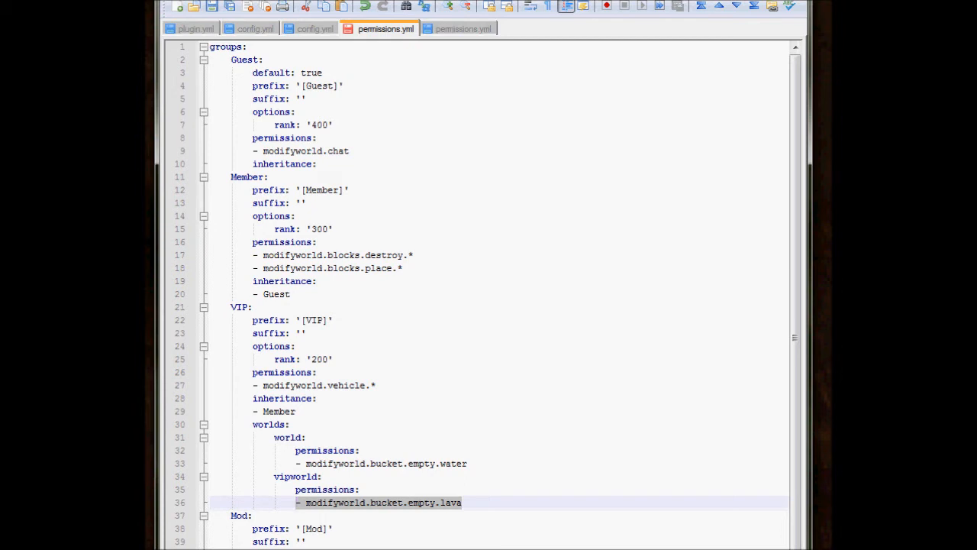
{"action": "left_click", "coordinate": [279, 438]}
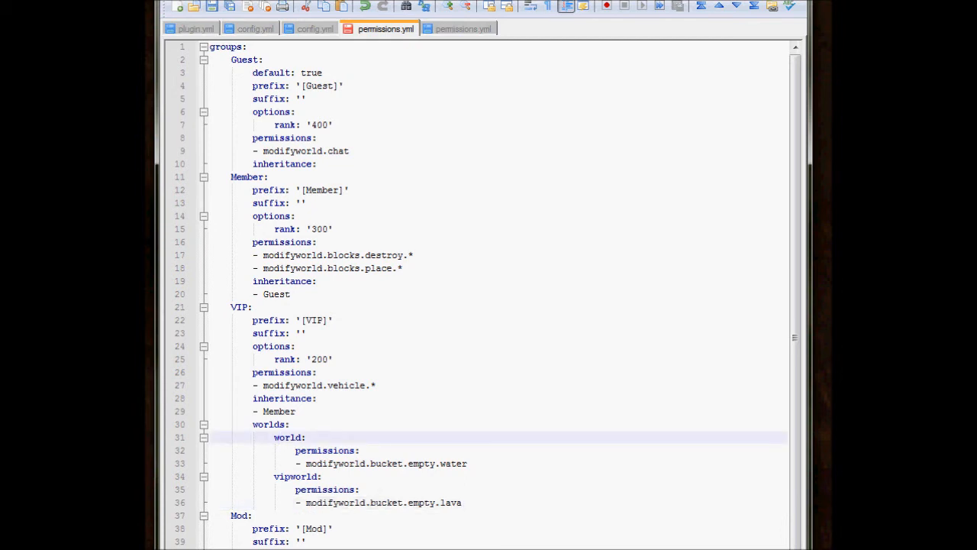
{"action": "key", "text": "End"}
{"action": "key", "text": "Home"}
{"action": "type", "text": "over"}
{"action": "key", "text": "Down"}
{"action": "key", "text": "Down"}
{"action": "key", "text": "Down"}
{"action": "key", "text": "Down"}
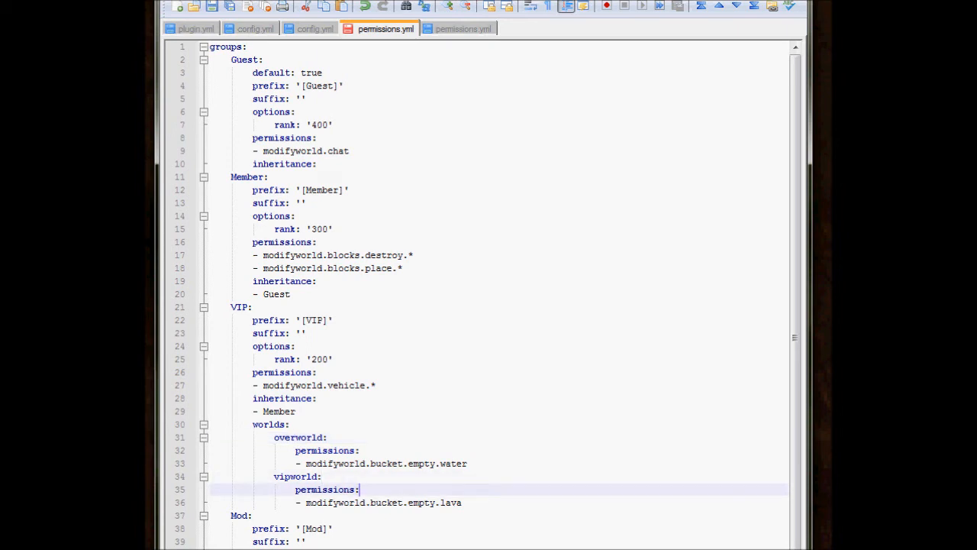
{"action": "left_click_drag", "start_coordinate": [462, 502], "coordinate": [295, 502]}
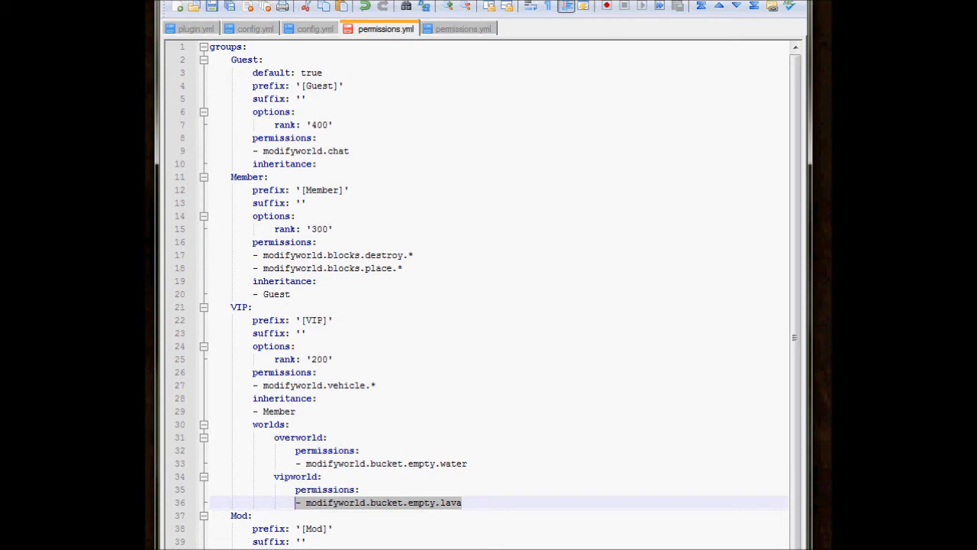
{"action": "left_click", "coordinate": [290, 436]}
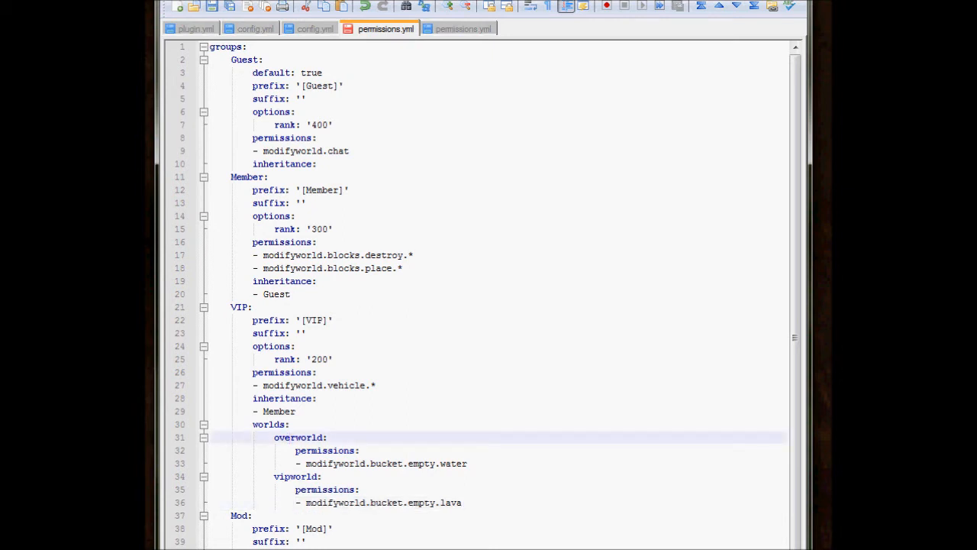
{"action": "left_click_drag", "start_coordinate": [296, 463], "coordinate": [467, 464]}
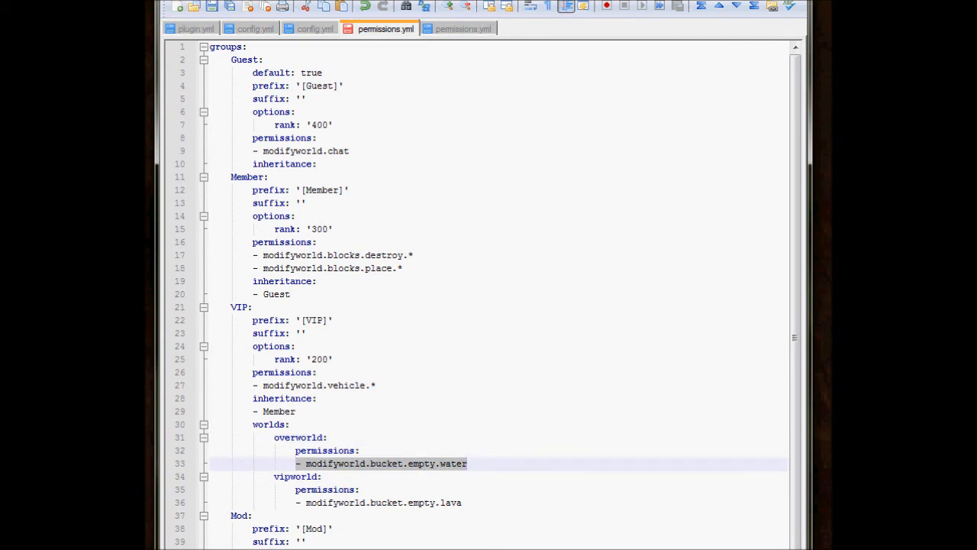
{"action": "left_click", "coordinate": [253, 515]}
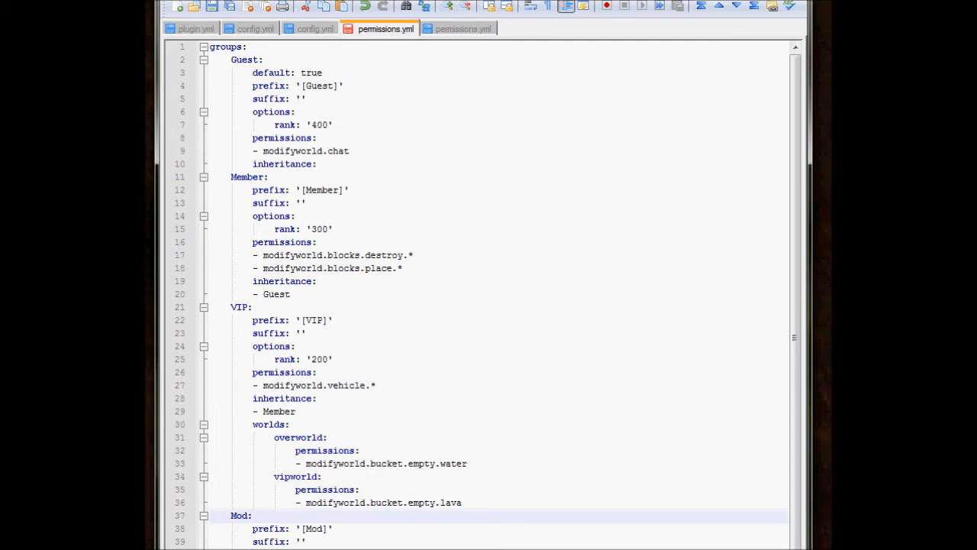
Add a second permission entry "- modifyworld.sprint" under "overworld:", below the water bucket permission.
{"action": "left_click", "coordinate": [463, 503]}
{"action": "left_click", "coordinate": [467, 463]}
{"action": "key", "text": "Return"}
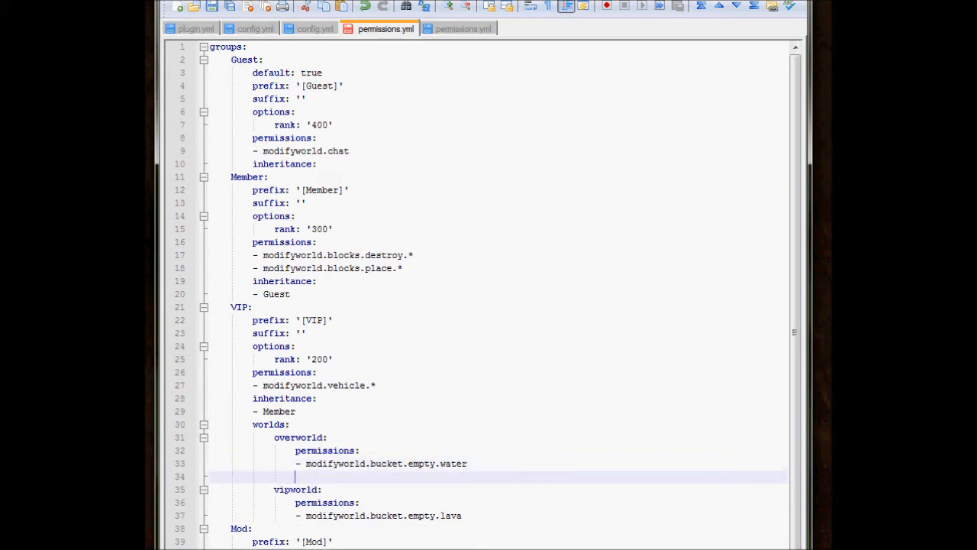
{"action": "type", "text": "- modifyworld.sprint"}
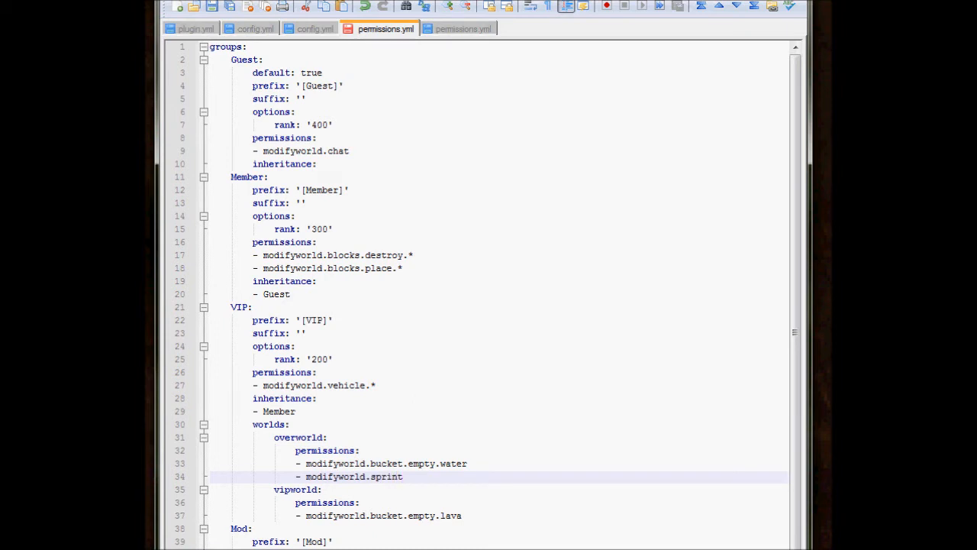
{"action": "left_click_drag", "start_coordinate": [403, 476], "coordinate": [359, 477]}
{"action": "left_click", "coordinate": [295, 450]}
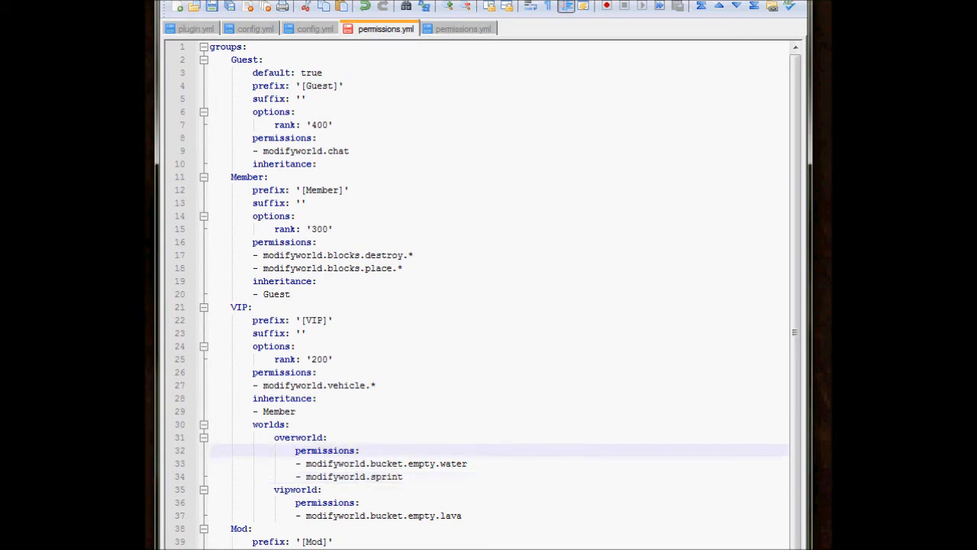
{"action": "left_click", "coordinate": [301, 489]}
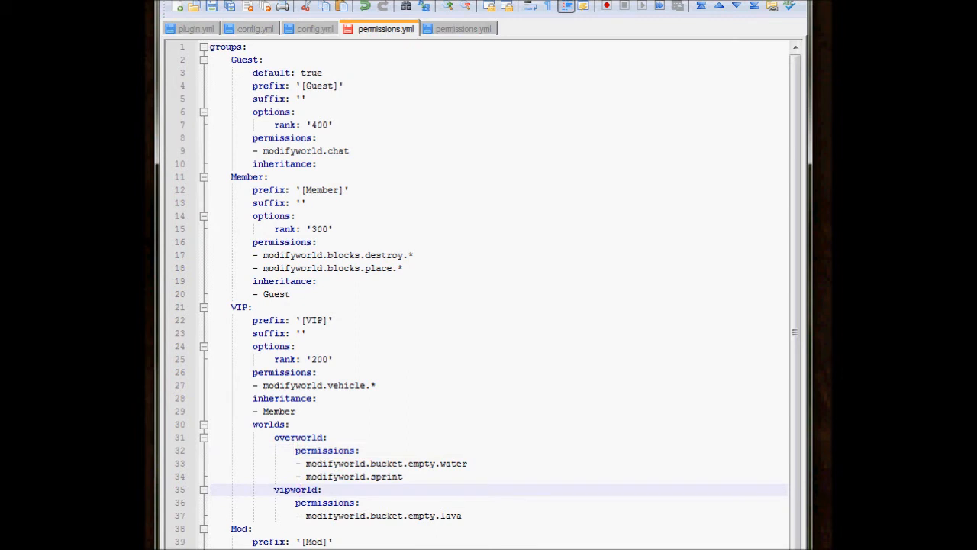
{"action": "left_click", "coordinate": [462, 516]}
{"action": "key", "text": "Return"}
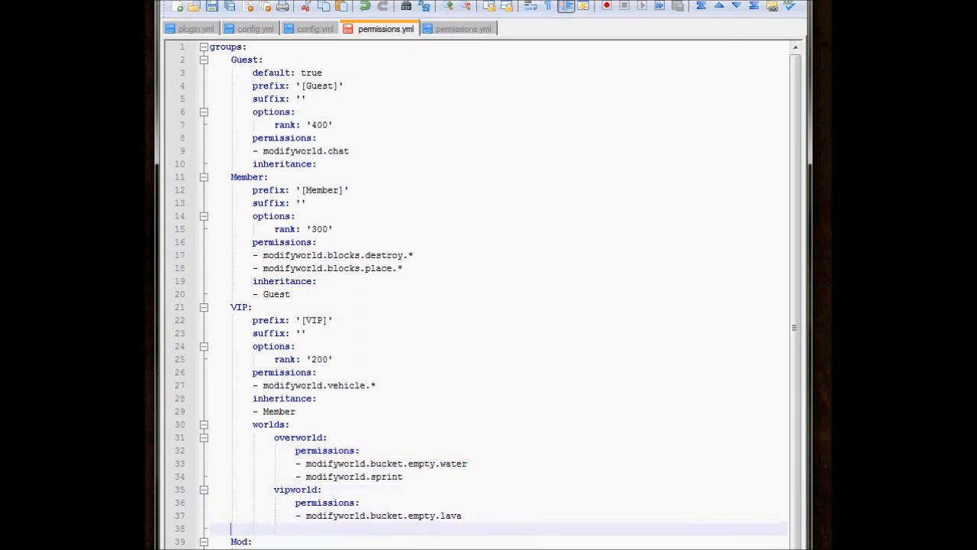
{"action": "type", "text": "--"}
{"action": "left_click_drag", "start_coordinate": [306, 528], "coordinate": [467, 516]}
{"action": "left_click", "coordinate": [306, 528]}
{"action": "left_click_drag", "start_coordinate": [306, 529], "coordinate": [210, 528]}
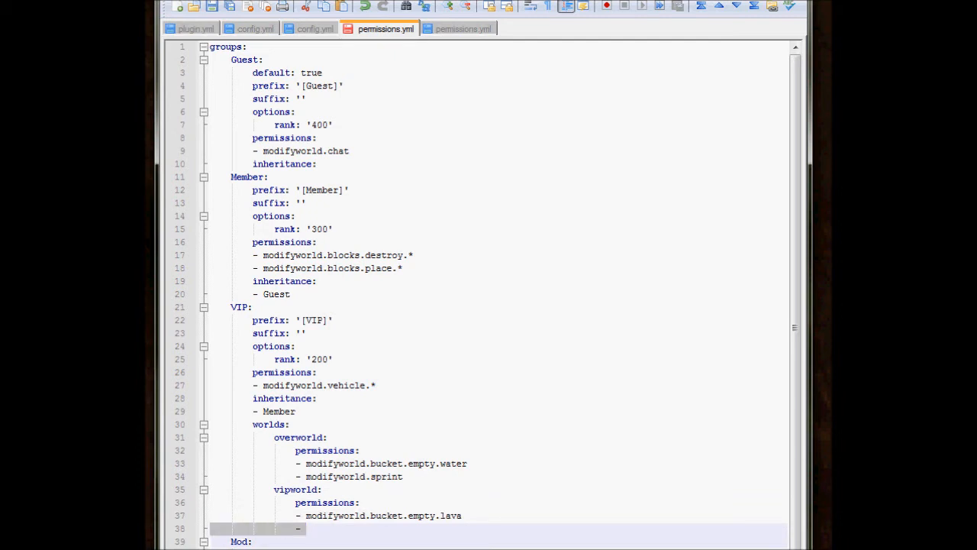
{"action": "key", "text": "BackSpace"}
{"action": "key", "text": "BackSpace"}
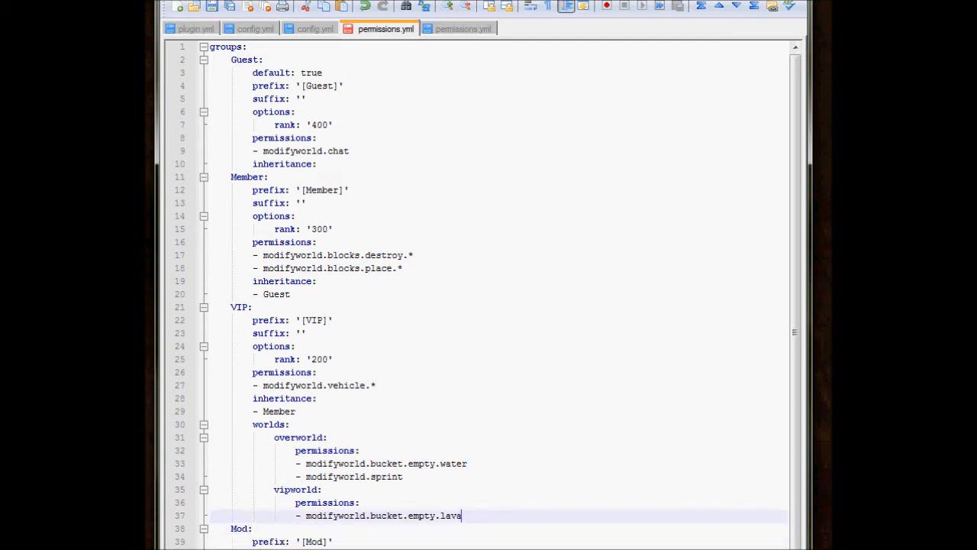
Examine the VIP group's worlds section, comparing the permissions listed under "overworld:" and "vipworld:".
{"action": "key", "text": "Up"}
{"action": "key", "text": "Up"}
{"action": "key", "text": "Up"}
{"action": "key", "text": "Up"}
{"action": "key", "text": "Up"}
{"action": "key", "text": "Up"}
{"action": "key", "text": "Up"}
{"action": "key", "text": "Up"}
{"action": "key", "text": "Down"}
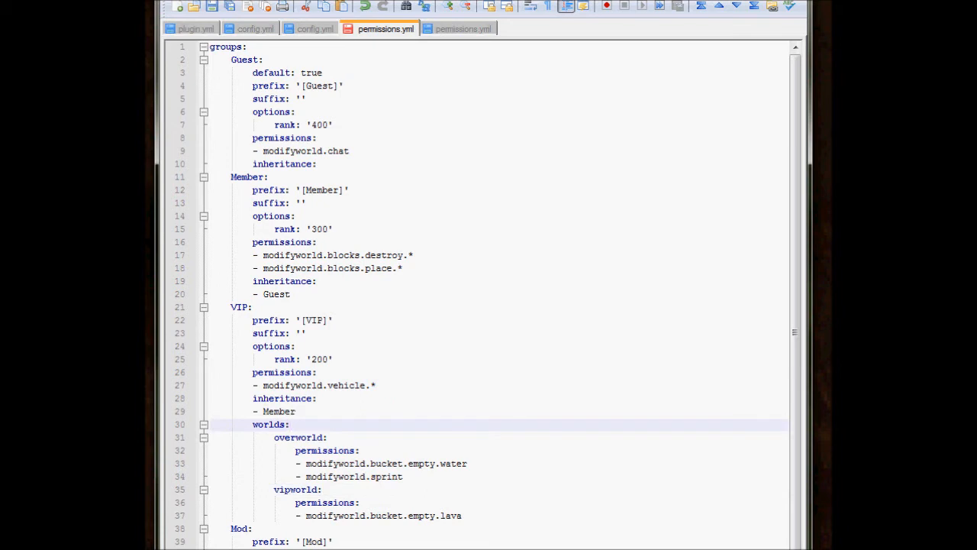
{"action": "left_click", "coordinate": [402, 477]}
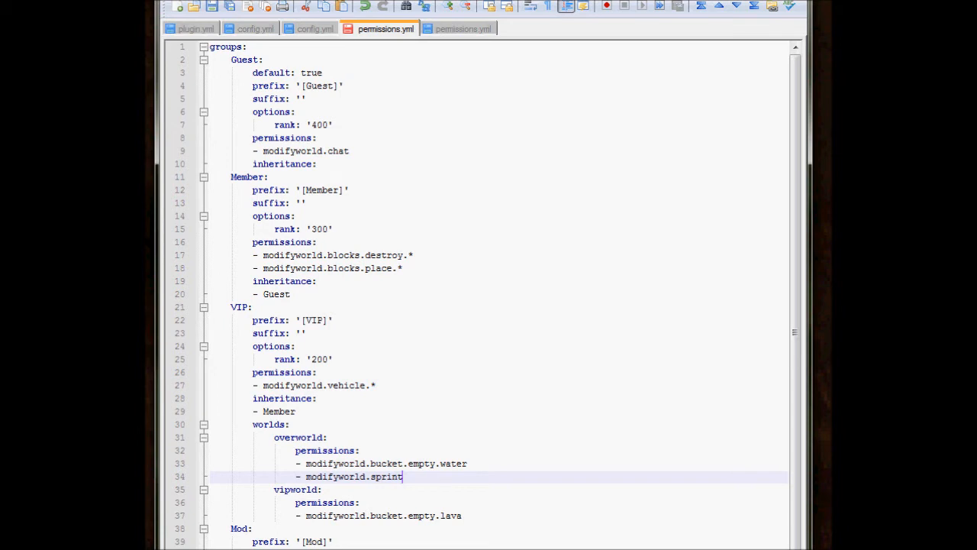
{"action": "left_click", "coordinate": [359, 502]}
{"action": "left_click", "coordinate": [463, 515]}
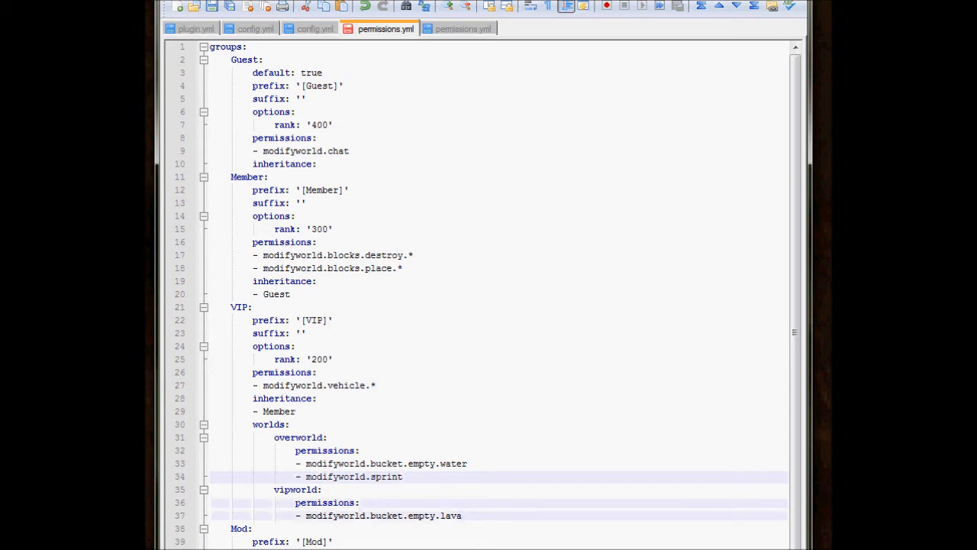
{"action": "left_click", "coordinate": [291, 425]}
{"action": "left_click", "coordinate": [253, 528]}
{"action": "left_click", "coordinate": [468, 464]}
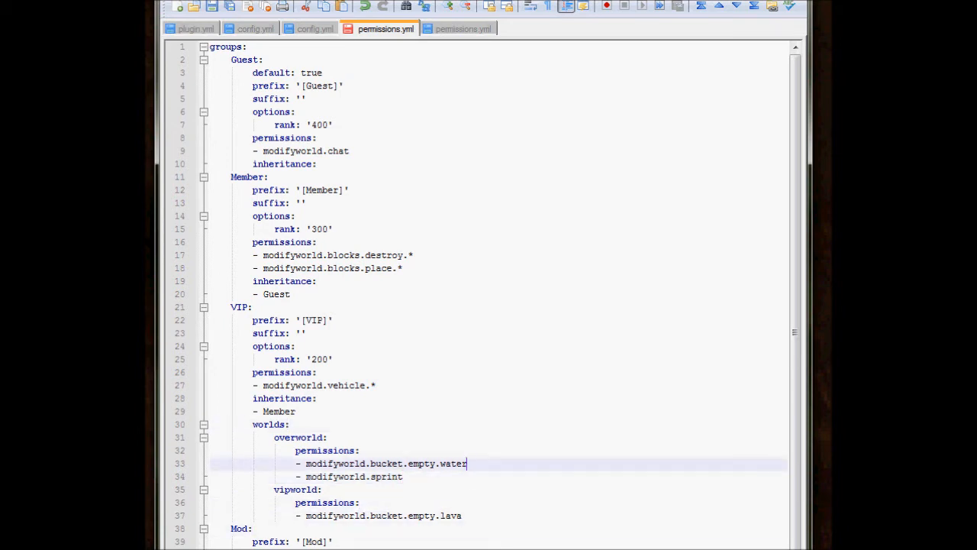
{"action": "left_click_drag", "start_coordinate": [463, 515], "coordinate": [290, 502]}
{"action": "left_click", "coordinate": [467, 463]}
{"action": "left_click", "coordinate": [275, 437]}
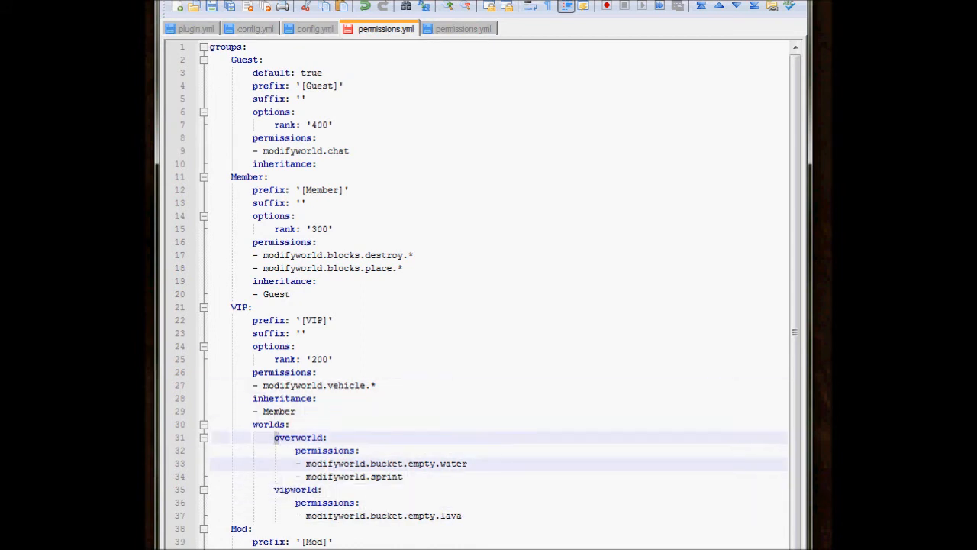
{"action": "left_click", "coordinate": [253, 528]}
{"action": "left_click", "coordinate": [403, 476]}
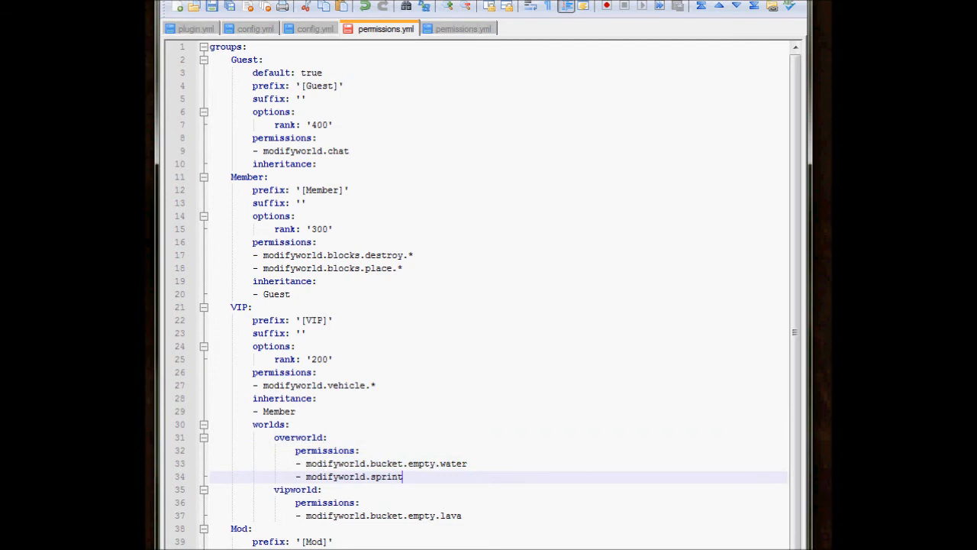
{"action": "left_click", "coordinate": [441, 515]}
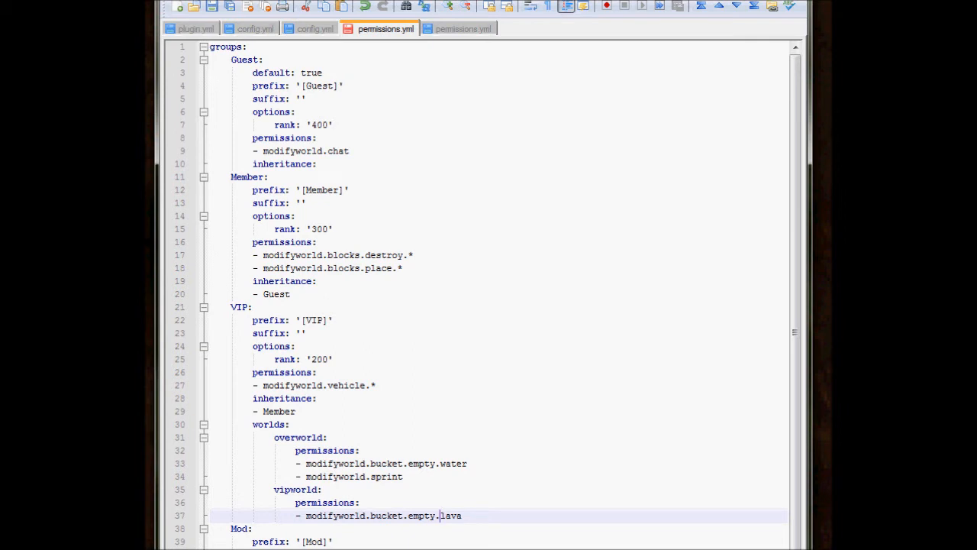
{"action": "left_click", "coordinate": [334, 360]}
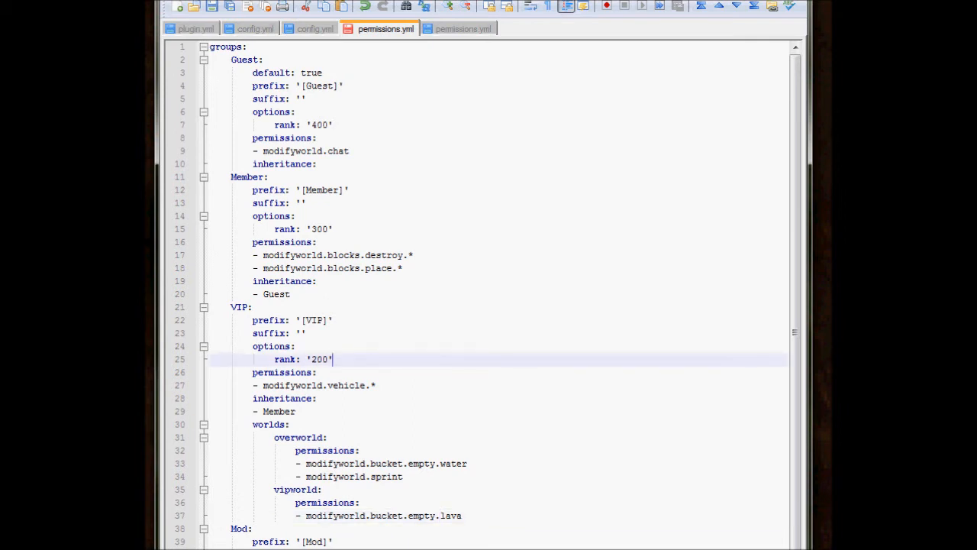
{"action": "left_click", "coordinate": [343, 190]}
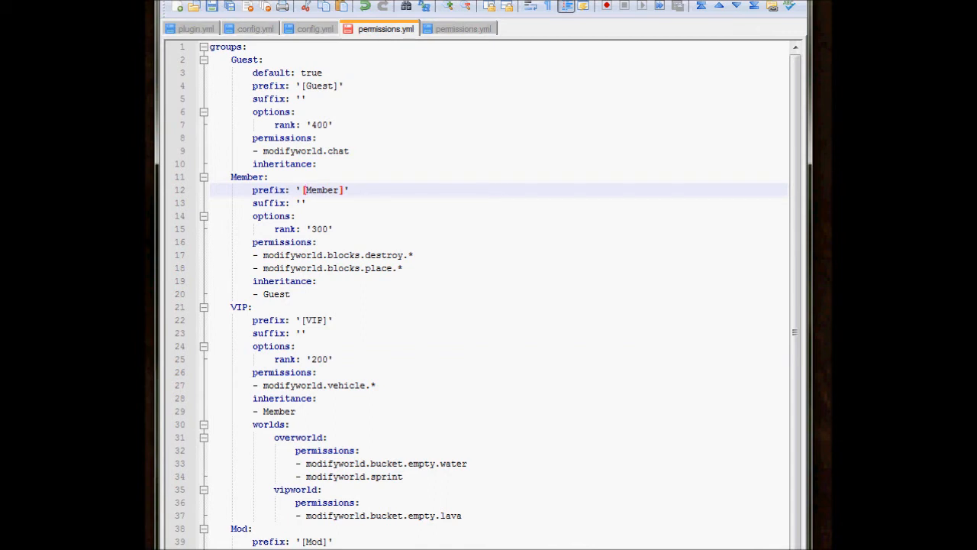
{"action": "key", "text": "Left"}
{"action": "type", "text": "&"}
{"action": "key", "text": "BackSpace"}
{"action": "type", "text": "&"}
{"action": "key", "text": "BackSpace"}
{"action": "left_click", "coordinate": [297, 216]}
Insert four blank lines above "groups:" at the start of permissions.yml and return to the first line.
{"action": "scroll", "coordinate": [477, 294], "scroll_direction": "down", "scroll_amount": 1}
{"action": "scroll", "coordinate": [477, 294], "scroll_direction": "down", "scroll_amount": 1}
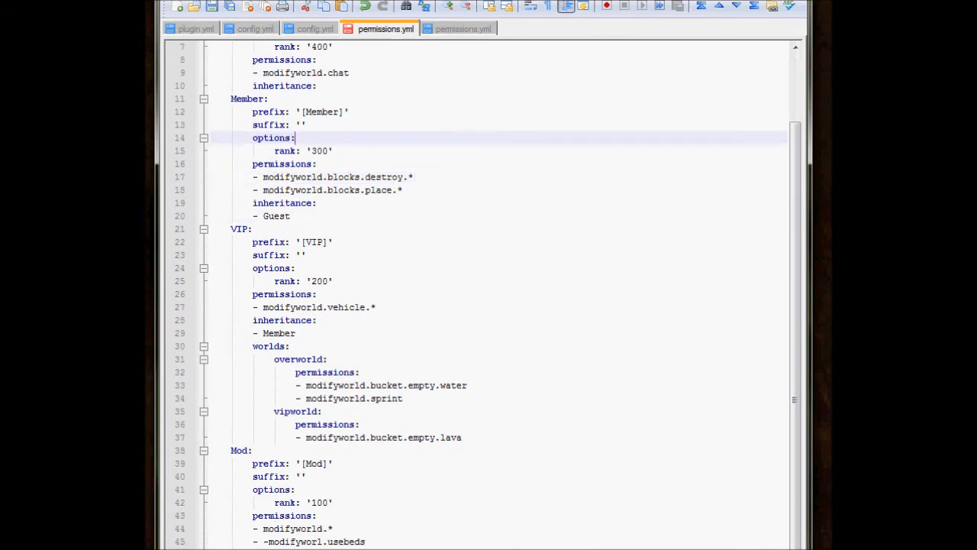
{"action": "scroll", "coordinate": [477, 294], "scroll_direction": "up", "scroll_amount": 2}
{"action": "left_click", "coordinate": [210, 48]}
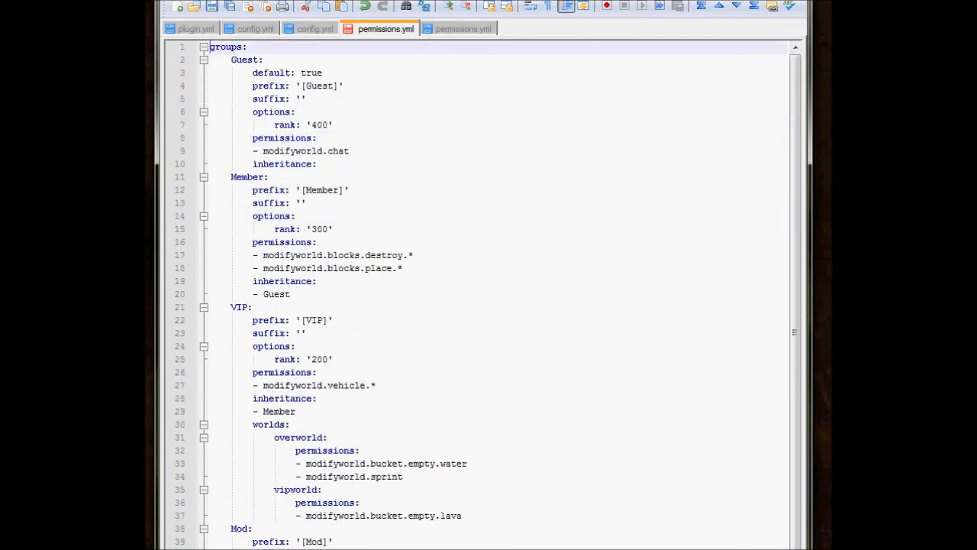
{"action": "key", "text": "Return"}
{"action": "key", "text": "Return"}
{"action": "key", "text": "Return"}
{"action": "key", "text": "Return"}
{"action": "key", "text": "Up"}
{"action": "key", "text": "Up"}
{"action": "key", "text": "Up"}
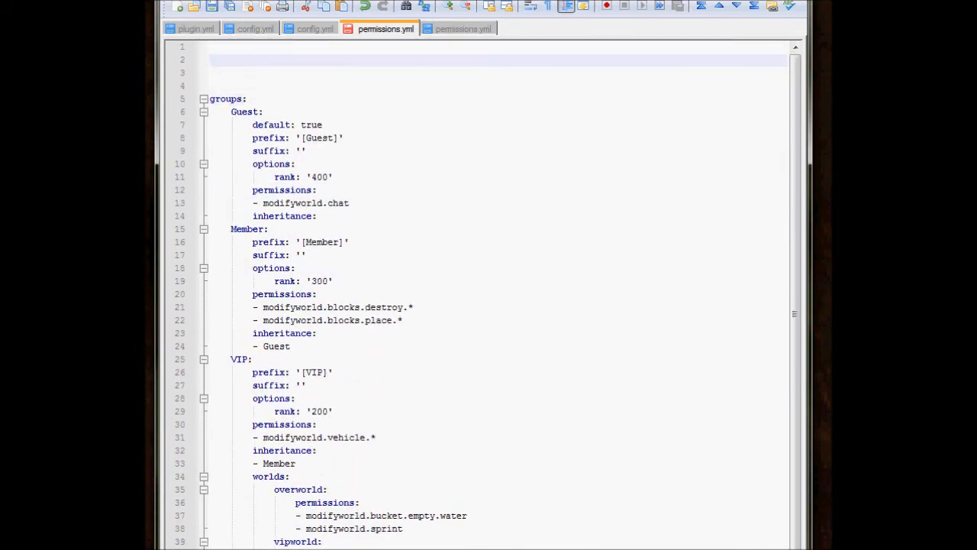
{"action": "key", "text": "Up"}
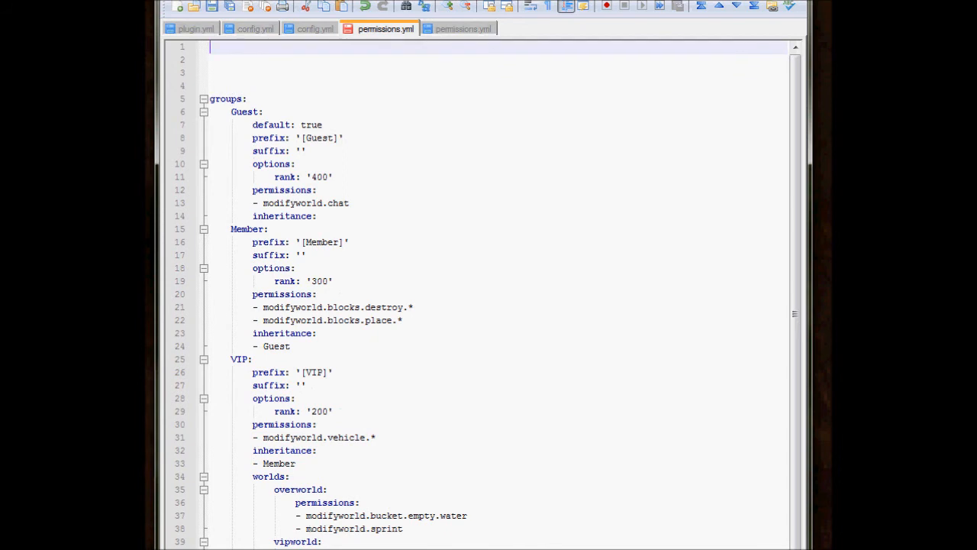
Enter the color codes "&0" and "&1" on the first two lines, copy "&1", and start a third line.
{"action": "type", "text": "&0"}
{"action": "key", "text": "Return"}
{"action": "type", "text": "&"}
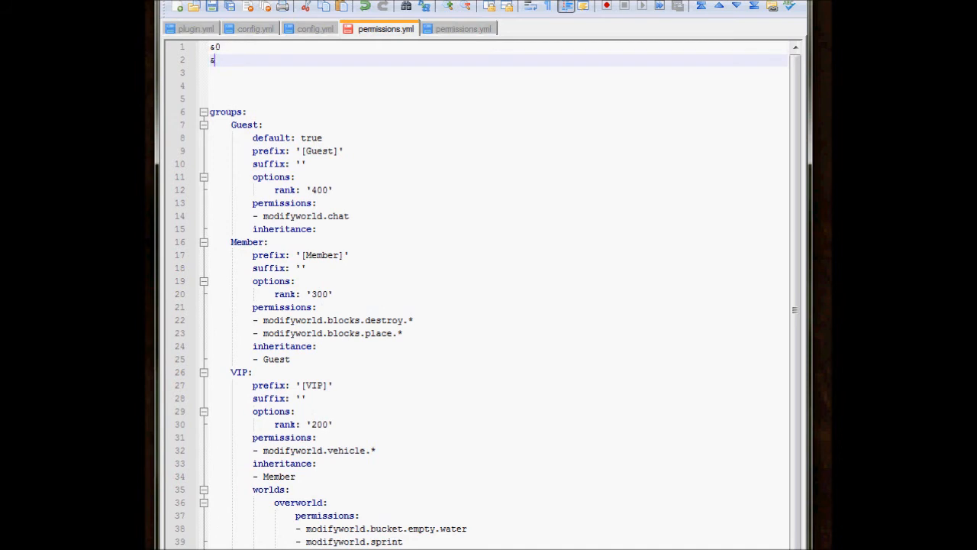
{"action": "type", "text": "1"}
{"action": "key", "text": "shift+Home"}
{"action": "key", "text": "ctrl+c"}
{"action": "key", "text": "End"}
{"action": "key", "text": "Return"}
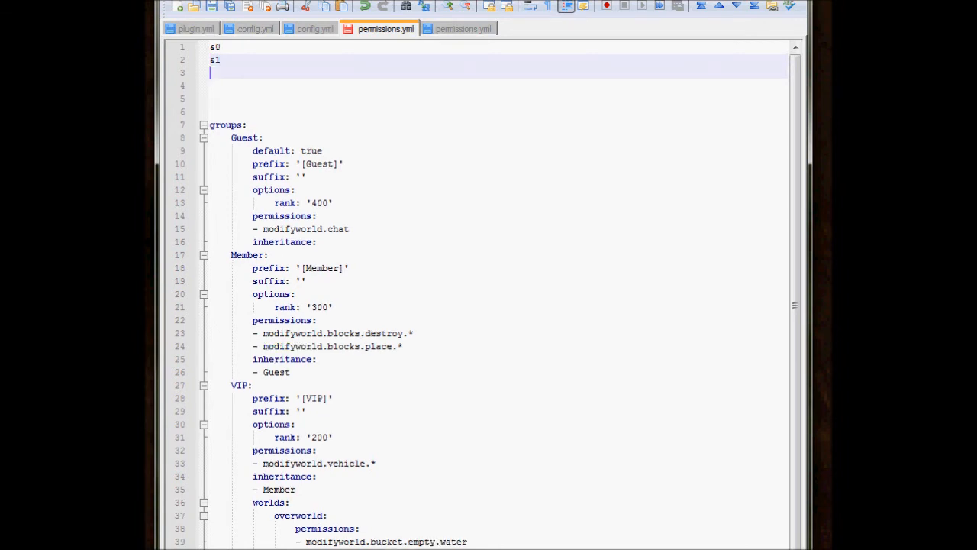
Paste copies of "&1" on separate lines from line 3 through line 9.
{"action": "key", "text": "ctrl+v"}
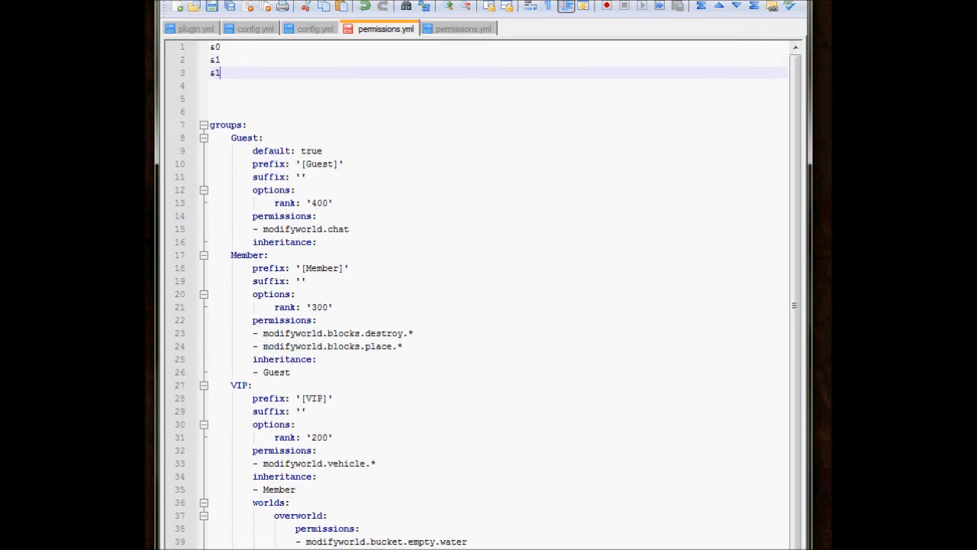
{"action": "key", "text": "Return"}
{"action": "key", "text": "ctrl+v"}
{"action": "type", "text": "00"}
{"action": "key", "text": "ctrl+v"}
{"action": "key", "text": "BackSpace"}
{"action": "key", "text": "BackSpace"}
{"action": "key", "text": "BackSpace"}
{"action": "key", "text": "BackSpace"}
{"action": "key", "text": "Return"}
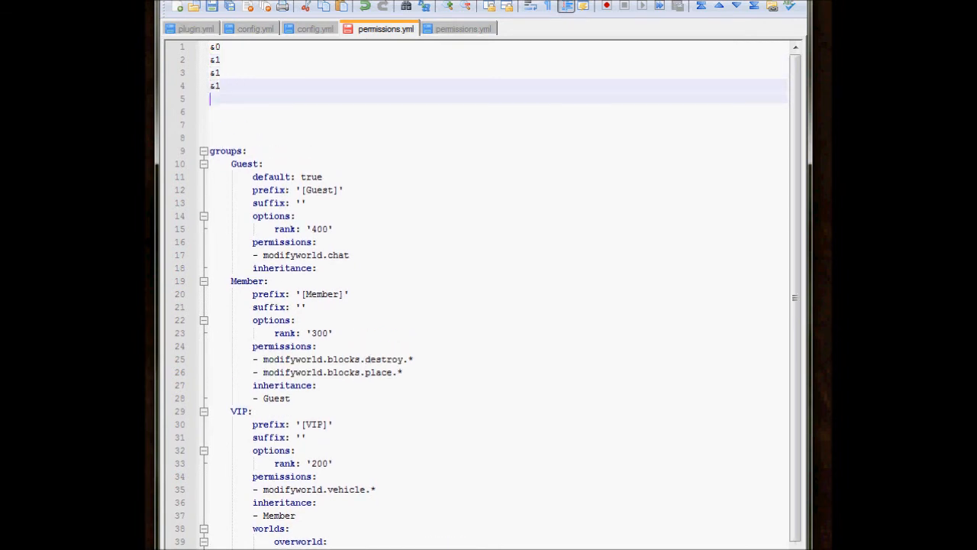
{"action": "key", "text": "ctrl+v"}
{"action": "key", "text": "Return"}
{"action": "key", "text": "ctrl+v"}
{"action": "key", "text": "Return"}
{"action": "key", "text": "ctrl+v"}
{"action": "key", "text": "Return"}
{"action": "key", "text": "ctrl+v"}
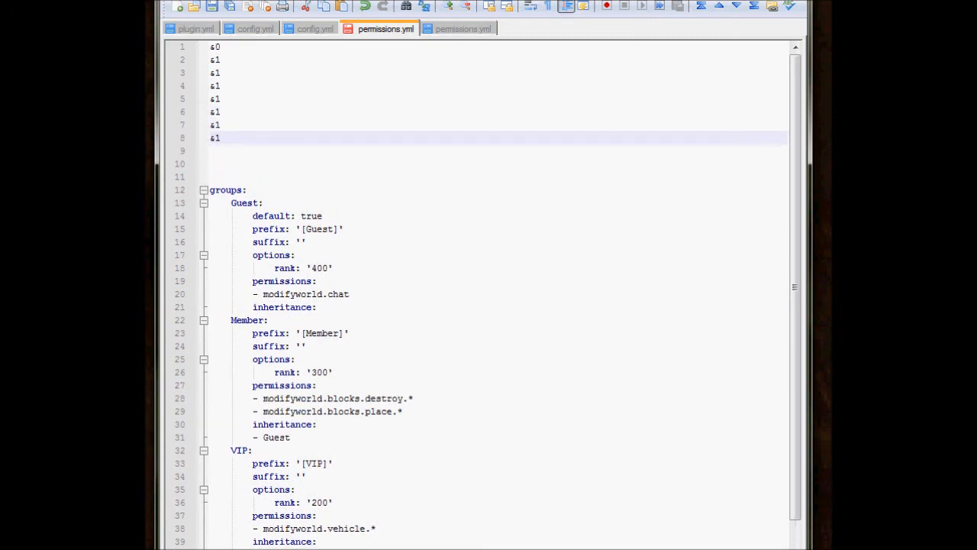
{"action": "key", "text": "Return"}
{"action": "key", "text": "ctrl+v"}
Change the codes on lines 2 through 5 to "&2", "&3", "&4" and "&5".
{"action": "left_click", "coordinate": [221, 59]}
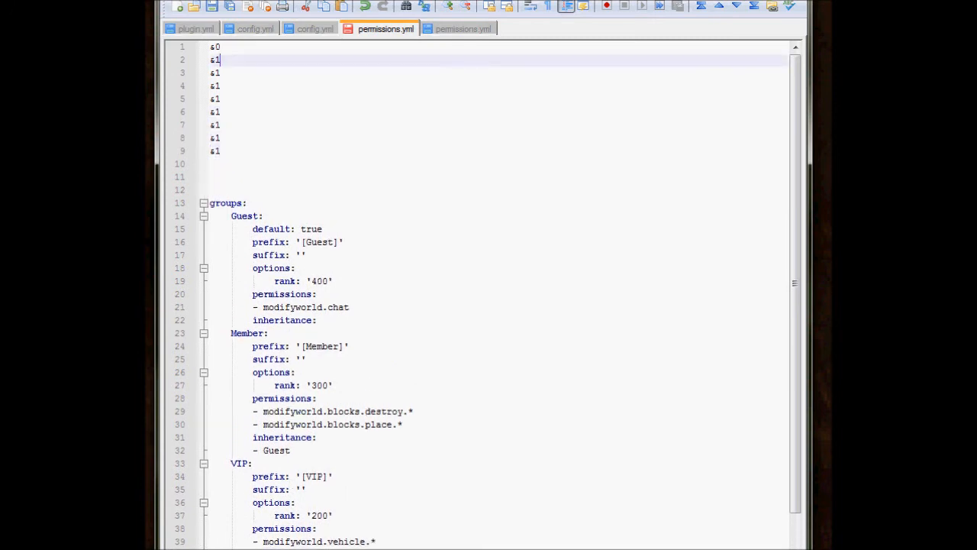
{"action": "key", "text": "BackSpace"}
{"action": "type", "text": "2"}
{"action": "key", "text": "Down"}
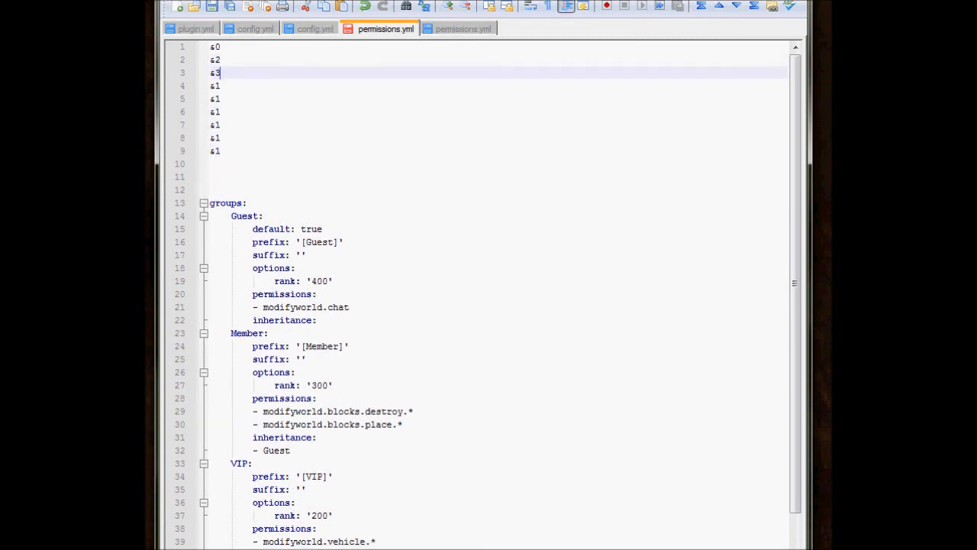
{"action": "key", "text": "BackSpace"}
{"action": "type", "text": "3"}
{"action": "key", "text": "Down"}
{"action": "key", "text": "BackSpace"}
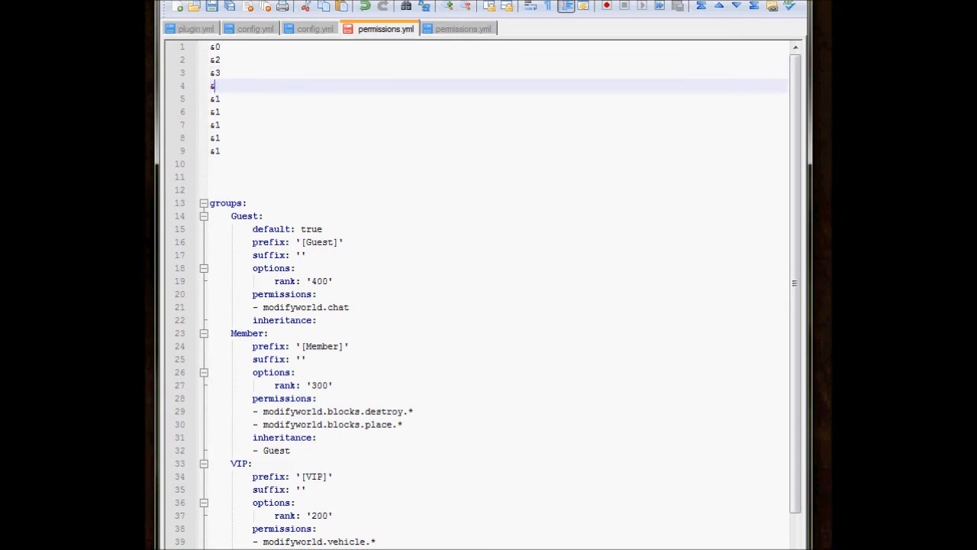
{"action": "type", "text": "4"}
{"action": "key", "text": "Down"}
{"action": "key", "text": "BackSpace"}
{"action": "type", "text": "5"}
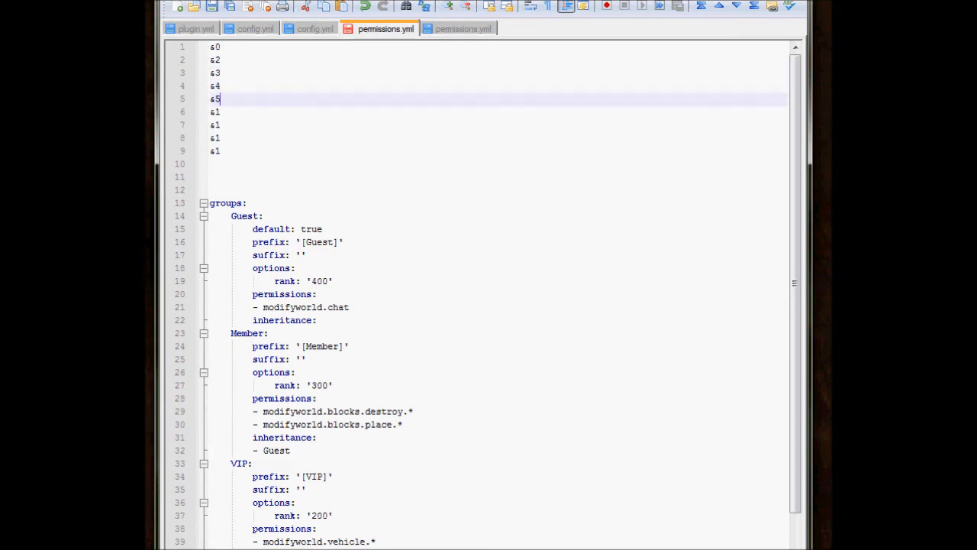
Change the codes on lines 6 through 9 to "&6", "&7", "&8" and "&9".
{"action": "key", "text": "Down"}
{"action": "key", "text": "BackSpace"}
{"action": "type", "text": "6"}
{"action": "key", "text": "Down"}
{"action": "key", "text": "BackSpace"}
{"action": "type", "text": "7"}
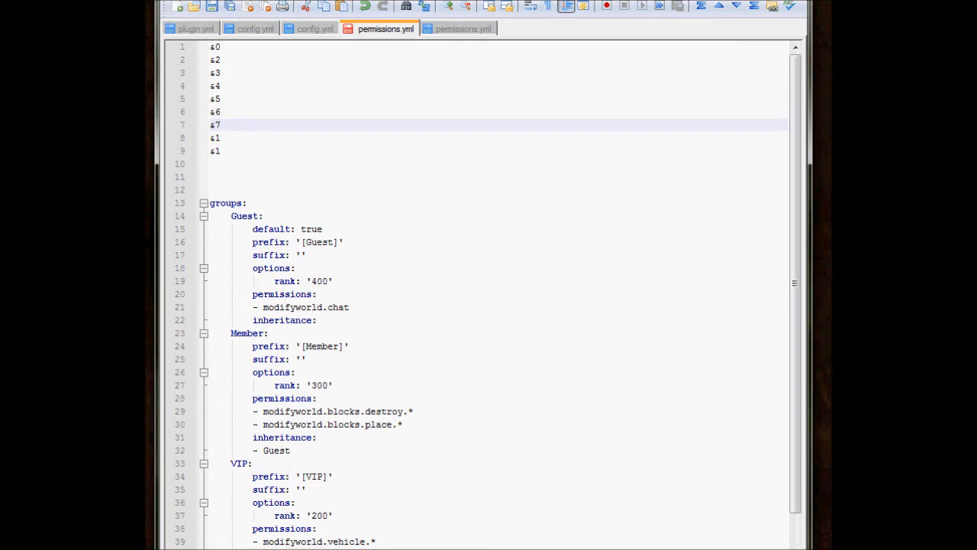
{"action": "key", "text": "Down"}
{"action": "key", "text": "BackSpace"}
{"action": "type", "text": "8"}
{"action": "key", "text": "Down"}
{"action": "key", "text": "BackSpace"}
{"action": "type", "text": "9"}
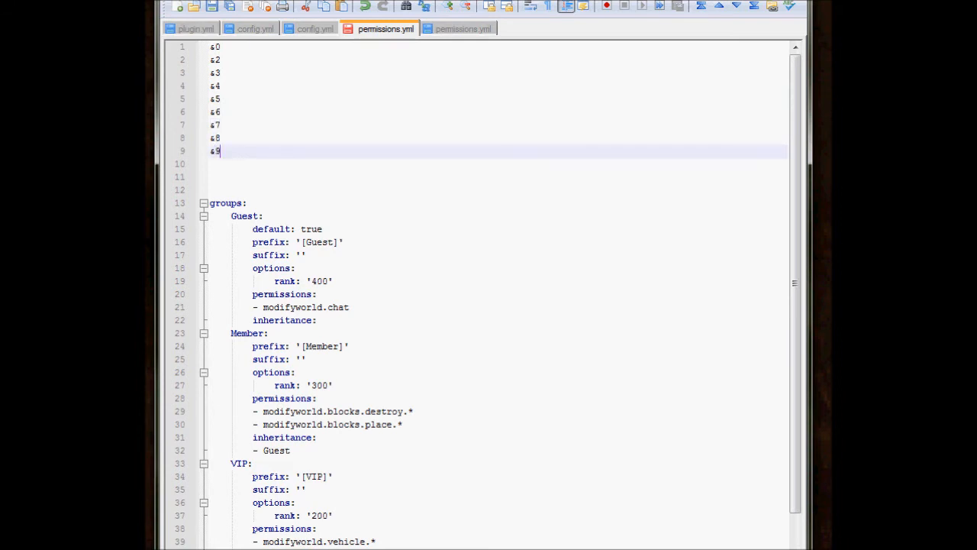
Add the codes "&a", "&b" and "&c" on separate lines below "&9".
{"action": "key", "text": "Return"}
{"action": "type", "text": "&"}
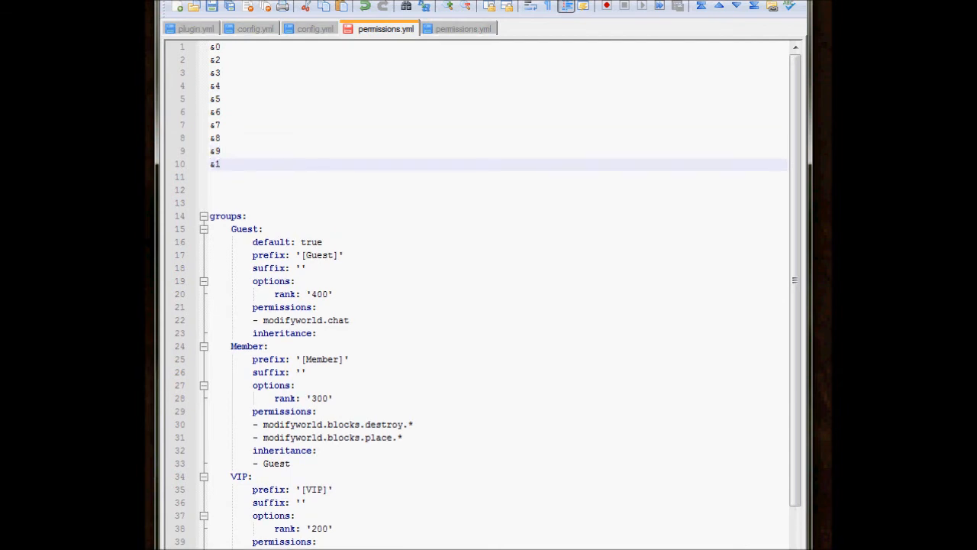
{"action": "type", "text": "a"}
{"action": "key", "text": "Return"}
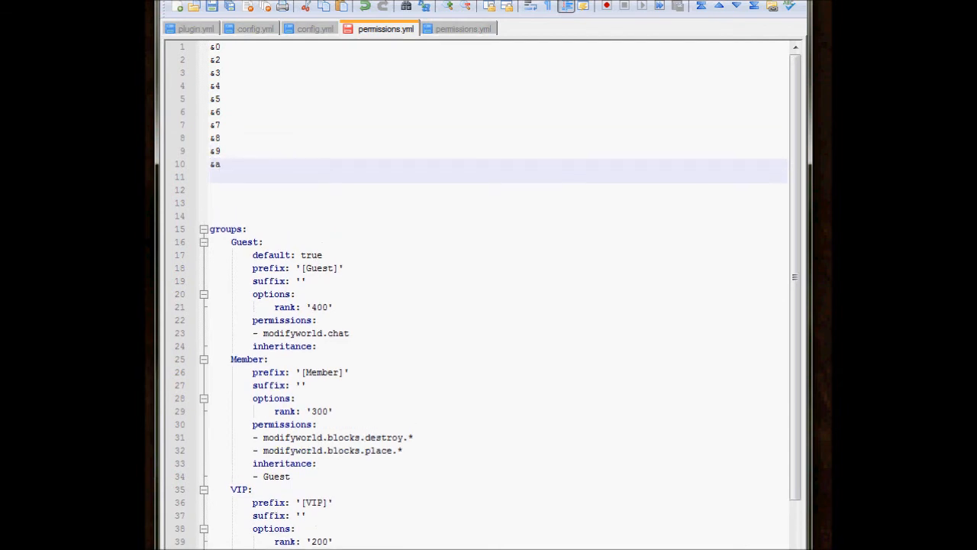
{"action": "type", "text": "&b"}
{"action": "key", "text": "Return"}
{"action": "type", "text": "&c"}
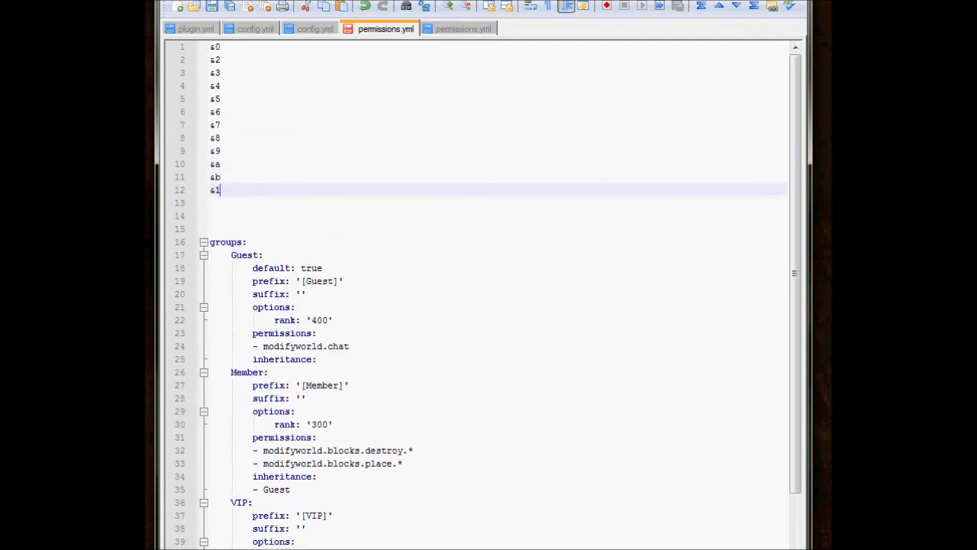
Add the formatting code "&k" on a new line below "&c".
{"action": "key", "text": "Return"}
{"action": "type", "text": "&1"}
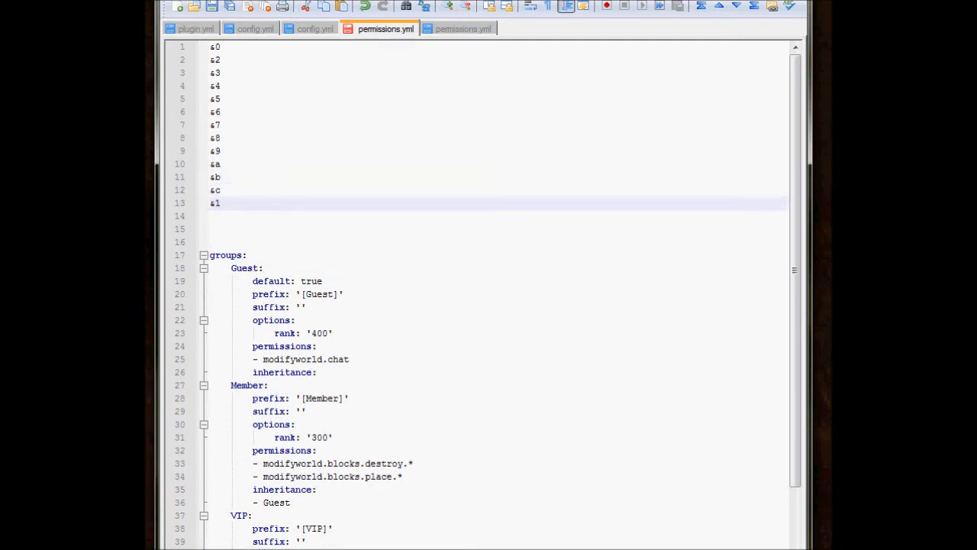
{"action": "key", "text": "BackSpace"}
{"action": "type", "text": "k"}
{"action": "key", "text": "Up"}
{"action": "key", "text": "Up"}
{"action": "key", "text": "Down"}
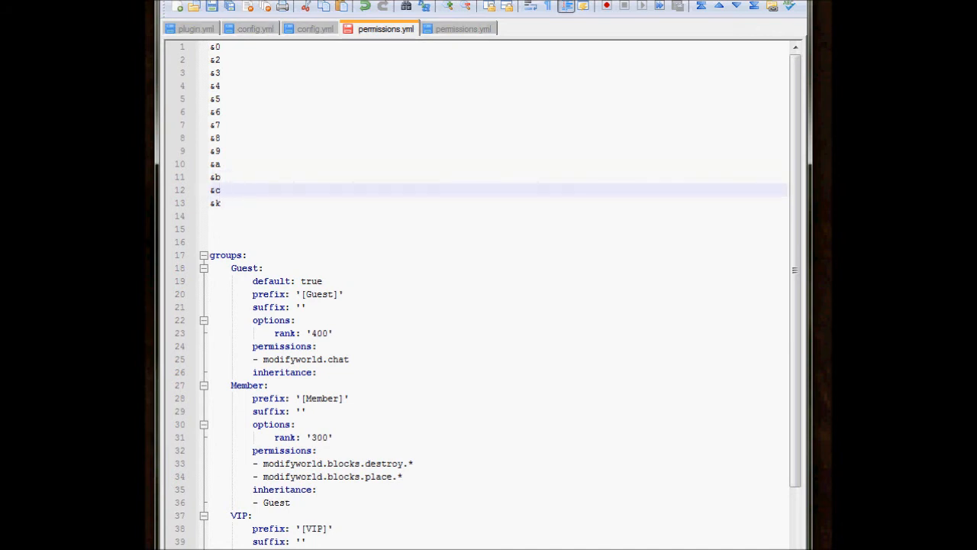
{"action": "key", "text": "Down"}
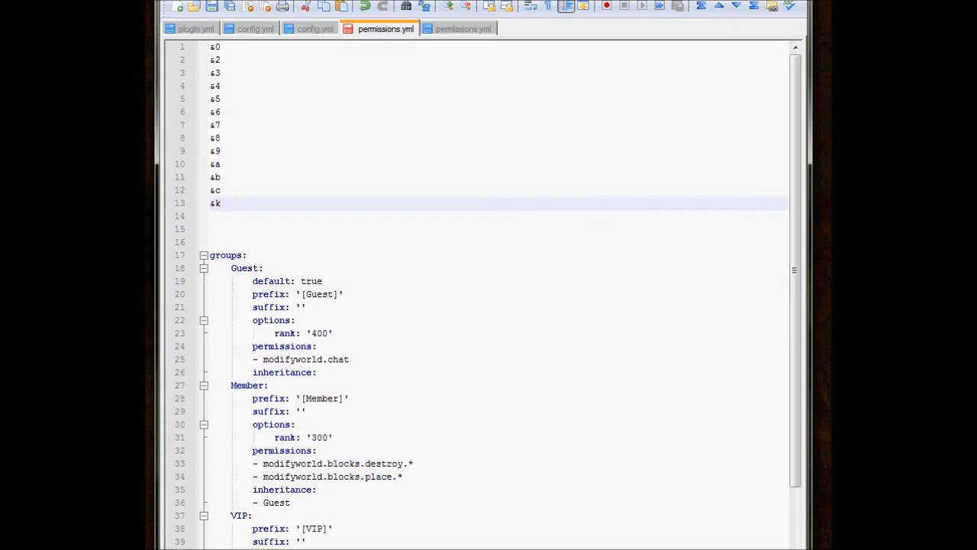
Review the listed color codes and compare them with the color code table on the web page.
{"action": "left_click_drag", "start_coordinate": [221, 60], "coordinate": [220, 190]}
{"action": "left_click", "coordinate": [220, 165]}
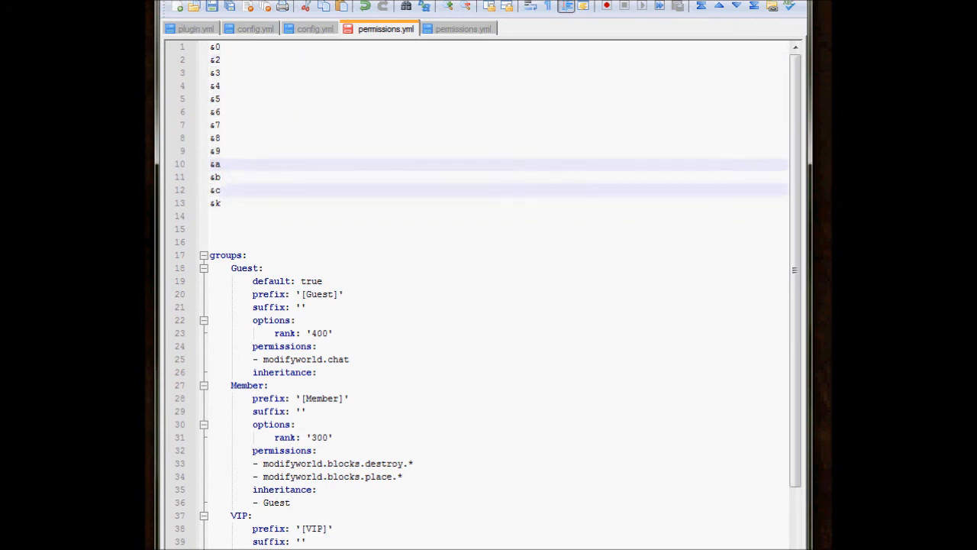
{"action": "key", "text": "Up"}
{"action": "key", "text": "Up"}
{"action": "key", "text": "Up"}
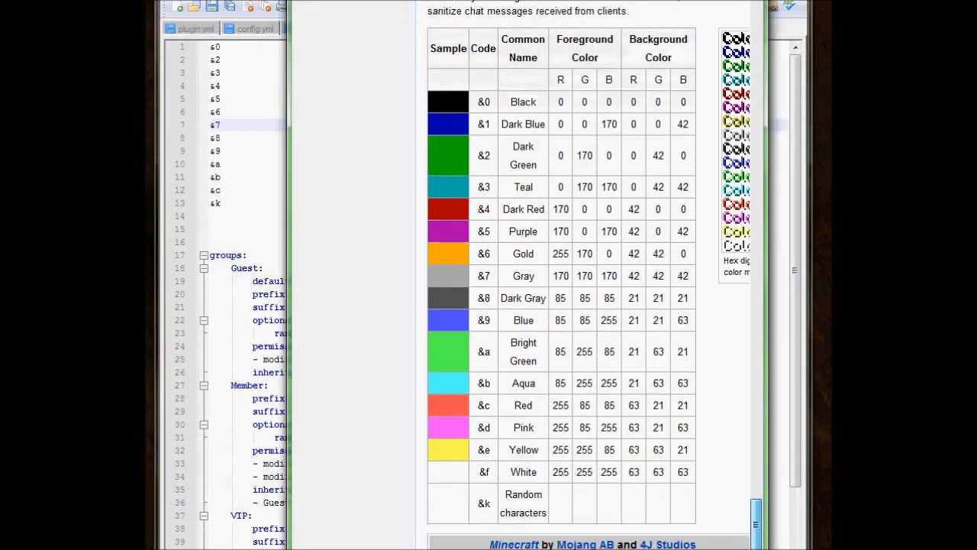
{"action": "left_click_drag", "start_coordinate": [756, 525], "coordinate": [756, 518]}
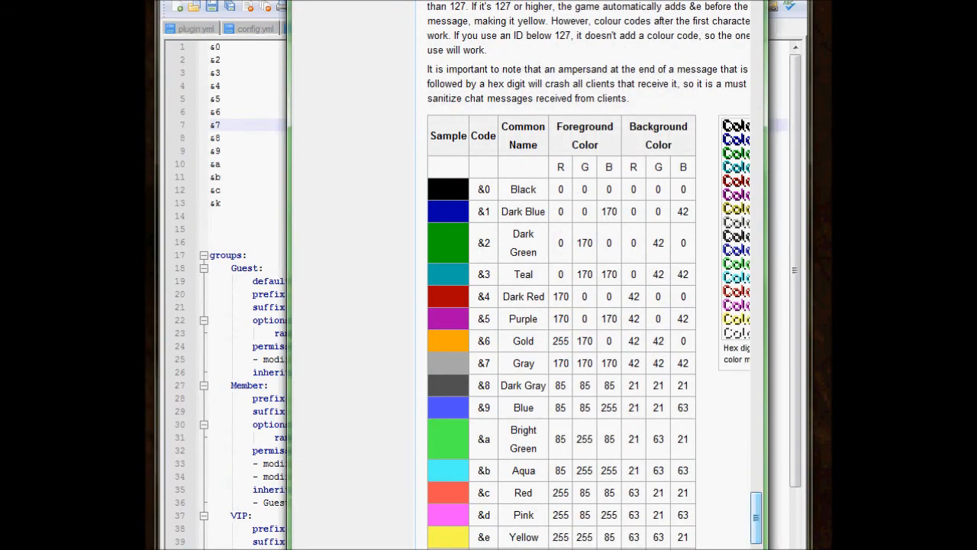
{"action": "left_click_drag", "start_coordinate": [527, 3], "coordinate": [556, 17]}
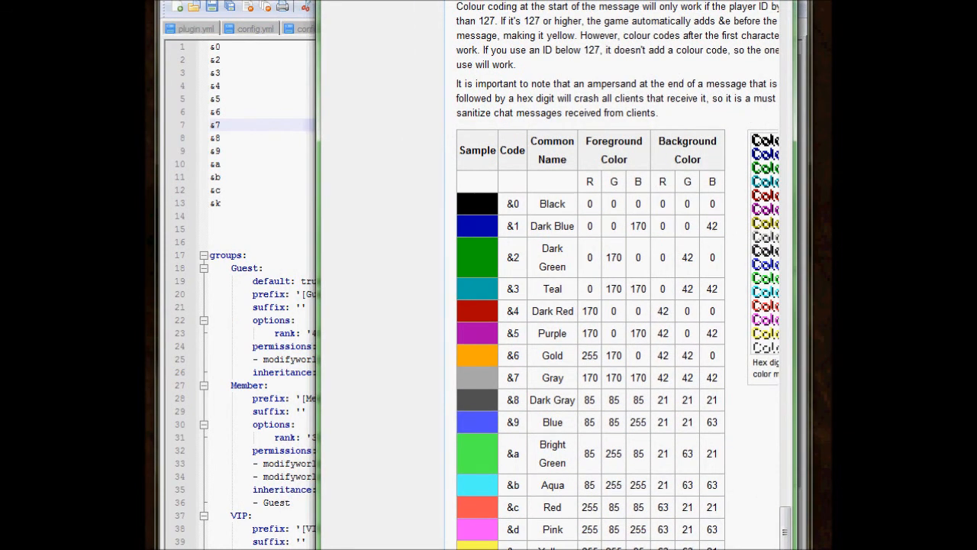
{"action": "left_click_drag", "start_coordinate": [506, 203], "coordinate": [519, 203]}
{"action": "left_click", "coordinate": [518, 204]}
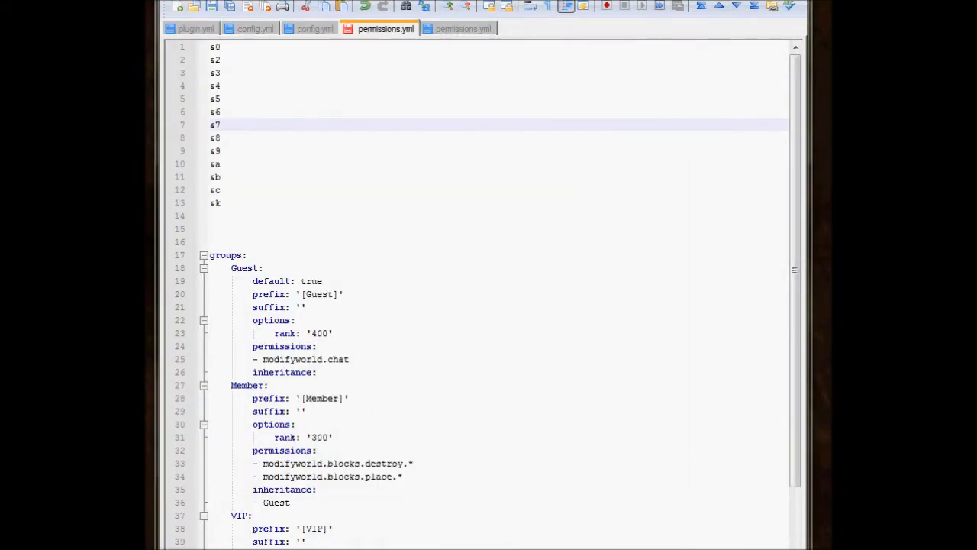
Delete the list of color codes and the blank lines above "groups:" in permissions.yml.
{"action": "left_click", "coordinate": [296, 320]}
{"action": "left_click_drag", "start_coordinate": [211, 242], "coordinate": [211, 47]}
{"action": "key", "text": "BackSpace"}
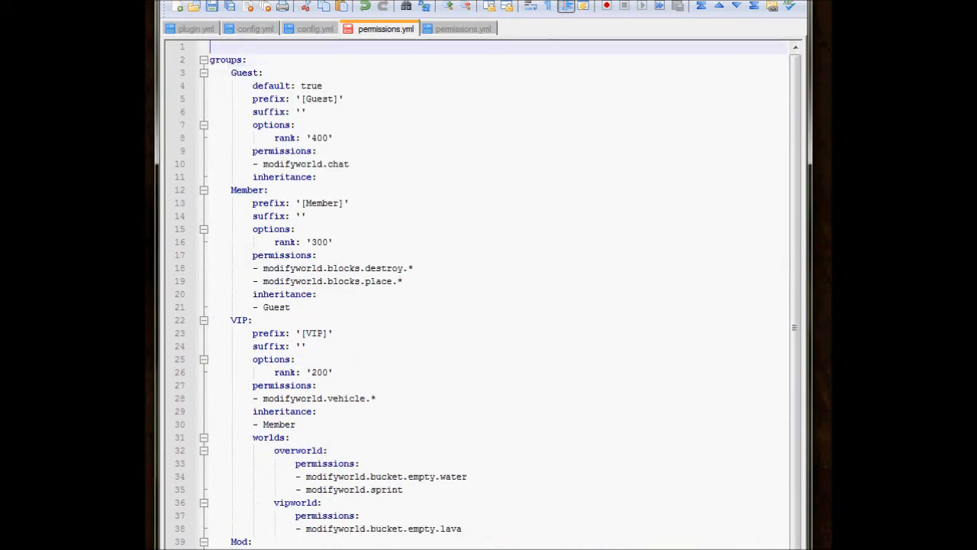
{"action": "key", "text": "Delete"}
Add color codes around the Guest group's prefix text so that it reads '[&8Guest&f]'.
{"action": "left_click", "coordinate": [296, 113]}
{"action": "left_click", "coordinate": [306, 86]}
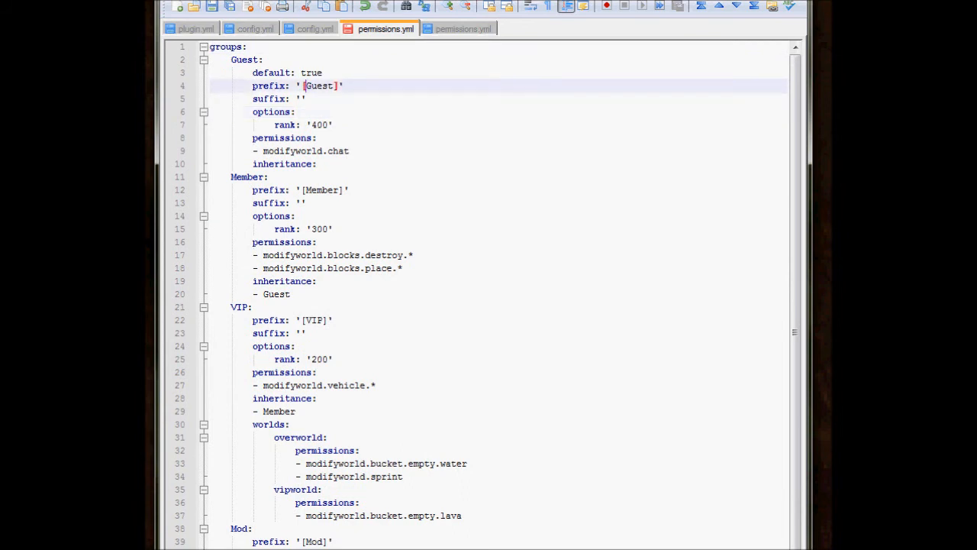
{"action": "type", "text": "&6"}
{"action": "key", "text": "Right"}
{"action": "key", "text": "Right"}
{"action": "key", "text": "Left"}
{"action": "key", "text": "Right"}
{"action": "key", "text": "shift+Right"}
{"action": "key", "text": "shift+Right"}
{"action": "key", "text": "shift+Right"}
{"action": "key", "text": "shift+Right"}
{"action": "key", "text": "shift+Right"}
{"action": "key", "text": "Right"}
{"action": "key", "text": "shift+Left"}
{"action": "key", "text": "Right"}
{"action": "key", "text": "Right"}
{"action": "key", "text": "shift+Right"}
{"action": "key", "text": "shift+Right"}
{"action": "key", "text": "shift+Right"}
{"action": "key", "text": "shift+Right"}
{"action": "key", "text": "shift+Right"}
{"action": "key", "text": "shift+Right"}
{"action": "key", "text": "Right"}
{"action": "key", "text": "Right"}
{"action": "key", "text": "Right"}
{"action": "key", "text": "Left"}
{"action": "key", "text": "Left"}
{"action": "key", "text": "Left"}
{"action": "key", "text": "Left"}
{"action": "key", "text": "Left"}
{"action": "key", "text": "Left"}
{"action": "key", "text": "Left"}
{"action": "key", "text": "Left"}
{"action": "key", "text": "Left"}
Examine the parts of the Guest prefix that the codes "&8" and "&f" color.
{"action": "triple_click", "coordinate": [351, 86]}
{"action": "left_click", "coordinate": [351, 85]}
{"action": "double_click", "coordinate": [304, 86]}
{"action": "left_click", "coordinate": [333, 85]}
{"action": "left_click", "coordinate": [307, 85]}
{"action": "key", "text": "Right"}
{"action": "key", "text": "shift+Right"}
{"action": "key", "text": "shift+Right"}
{"action": "key", "text": "shift+Right"}
{"action": "key", "text": "shift+Right"}
{"action": "key", "text": "shift+Right"}
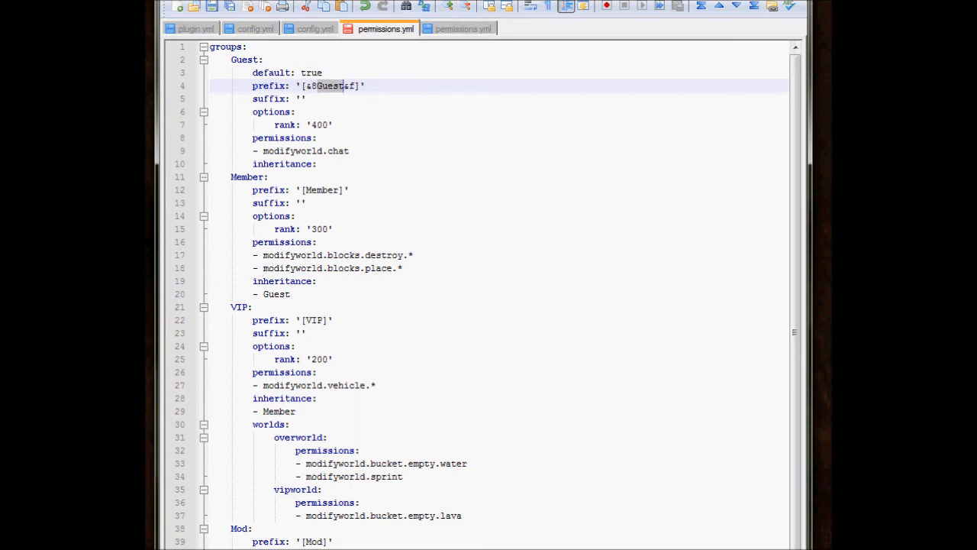
{"action": "key", "text": "Right"}
{"action": "key", "text": "Right"}
{"action": "key", "text": "Right"}
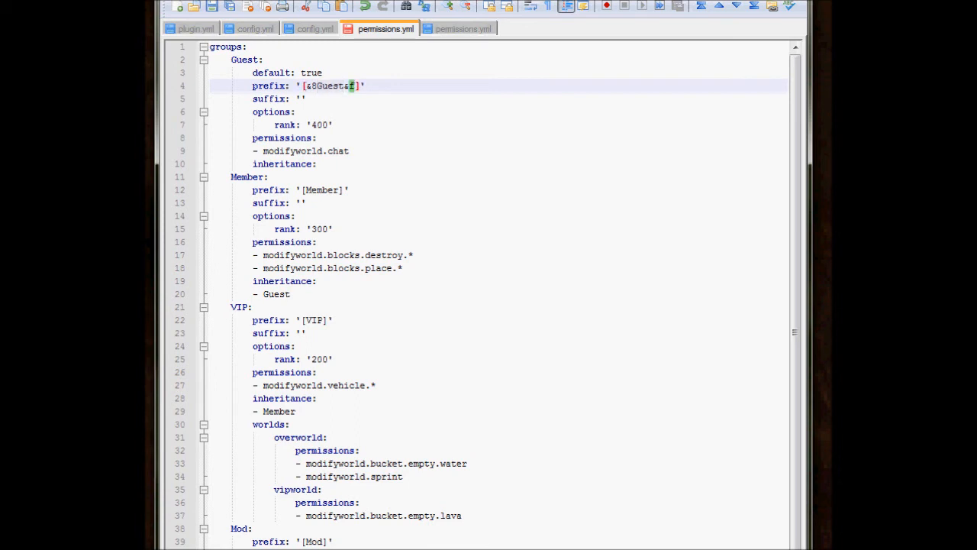
Change the Guest prefix to '&8[Guest]' so that the color code comes before the brackets.
{"action": "key", "text": "Right"}
{"action": "key", "text": "Right"}
{"action": "key", "text": "Left"}
{"action": "left_click", "coordinate": [333, 86]}
{"action": "left_click", "coordinate": [360, 86]}
{"action": "key", "text": "Left"}
{"action": "key", "text": "Left"}
{"action": "key", "text": "Left"}
{"action": "key", "text": "Left"}
{"action": "key", "text": "Left"}
{"action": "key", "text": "BackSpace"}
{"action": "key", "text": "BackSpace"}
{"action": "key", "text": "Left"}
{"action": "type", "text": "&8"}
{"action": "left_click", "coordinate": [338, 86]}
{"action": "double_click", "coordinate": [330, 87]}
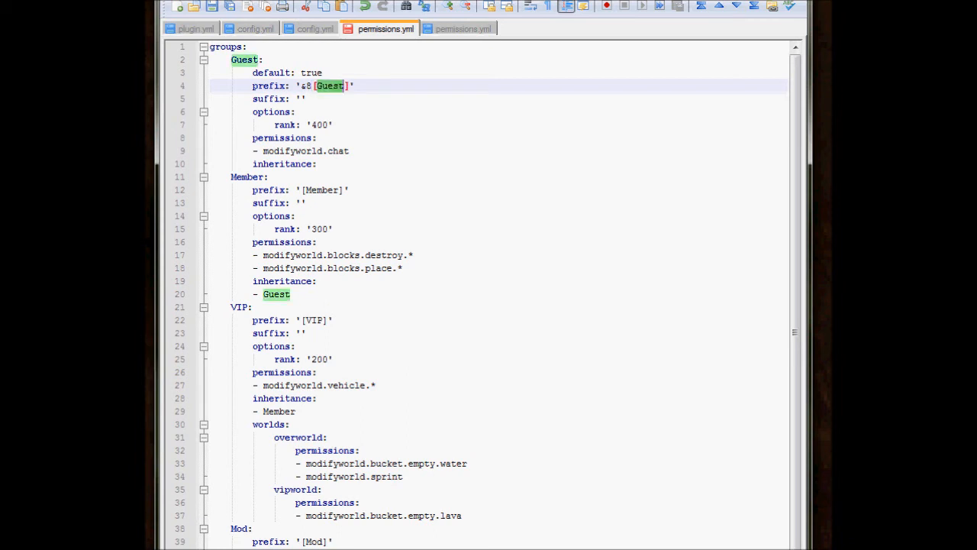
{"action": "left_click", "coordinate": [328, 86]}
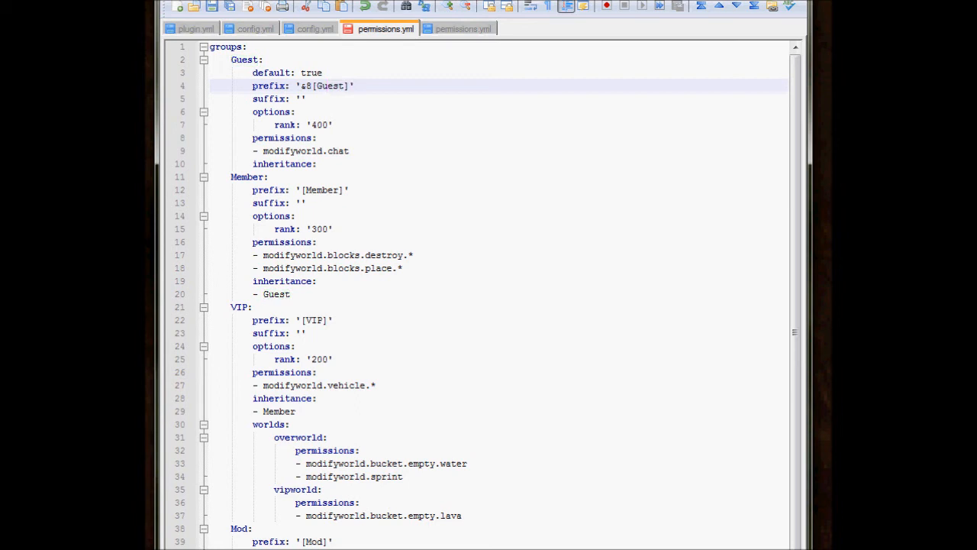
Move the color code back inside the brackets and restore "&f", making the Guest prefix '[&8Guest&f]'.
{"action": "left_click", "coordinate": [312, 86]}
{"action": "key", "text": "BackSpace"}
{"action": "key", "text": "BackSpace"}
{"action": "key", "text": "Right"}
{"action": "type", "text": "&8"}
{"action": "left_click", "coordinate": [344, 85]}
{"action": "type", "text": "&f"}
Add color codes to the Member group's prefix so that it reads '[&9Member&f]'.
{"action": "key", "text": "Down"}
{"action": "key", "text": "Down"}
{"action": "key", "text": "Down"}
{"action": "key", "text": "Down"}
{"action": "key", "text": "Down"}
{"action": "key", "text": "Down"}
{"action": "key", "text": "Down"}
{"action": "key", "text": "Down"}
{"action": "key", "text": "Down"}
{"action": "key", "text": "Down"}
{"action": "key", "text": "Down"}
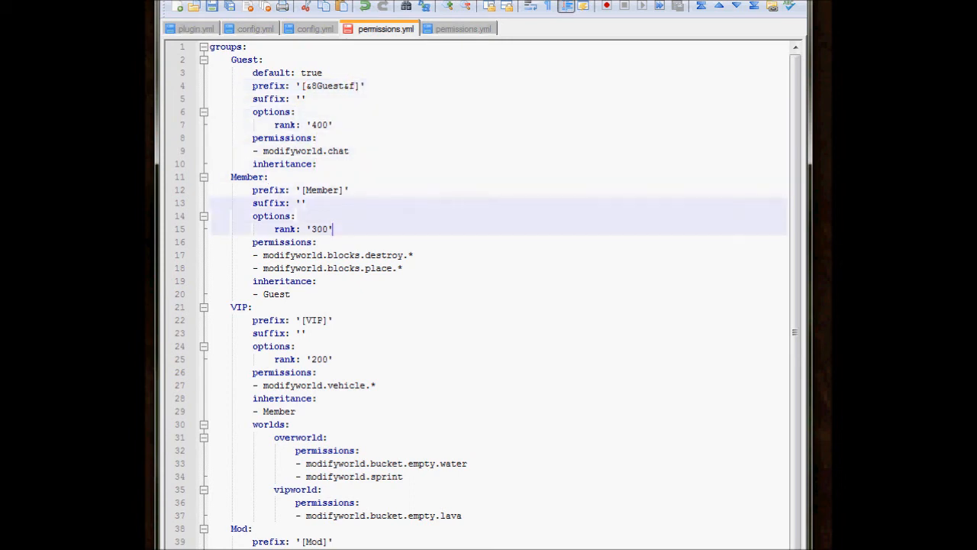
{"action": "key", "text": "Down"}
{"action": "key", "text": "Down"}
{"action": "key", "text": "Down"}
{"action": "key", "text": "Up"}
{"action": "key", "text": "Up"}
{"action": "key", "text": "Up"}
{"action": "key", "text": "Up"}
{"action": "key", "text": "Up"}
{"action": "key", "text": "Up"}
{"action": "key", "text": "Left"}
{"action": "key", "text": "Left"}
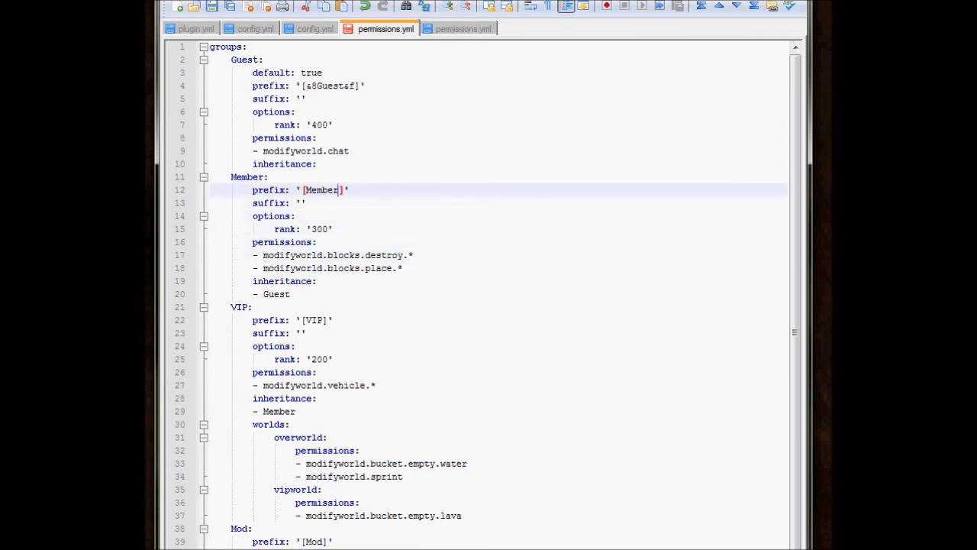
{"action": "key", "text": "Left"}
{"action": "key", "text": "Left"}
{"action": "key", "text": "Left"}
{"action": "key", "text": "Left"}
{"action": "key", "text": "Left"}
{"action": "key", "text": "Left"}
{"action": "type", "text": "&9"}
{"action": "key", "text": "Right"}
{"action": "key", "text": "Right"}
{"action": "key", "text": "Right"}
{"action": "key", "text": "Right"}
{"action": "key", "text": "Right"}
{"action": "key", "text": "Right"}
{"action": "type", "text": "&f"}
Add color codes to the VIP group's prefix so that it reads '[&6VIP&f]'.
{"action": "key", "text": "Down"}
{"action": "key", "text": "Down"}
{"action": "key", "text": "Down"}
{"action": "key", "text": "Down"}
{"action": "key", "text": "Down"}
{"action": "key", "text": "Down"}
{"action": "key", "text": "Down"}
{"action": "key", "text": "Down"}
{"action": "key", "text": "Down"}
{"action": "key", "text": "Down"}
{"action": "key", "text": "Down"}
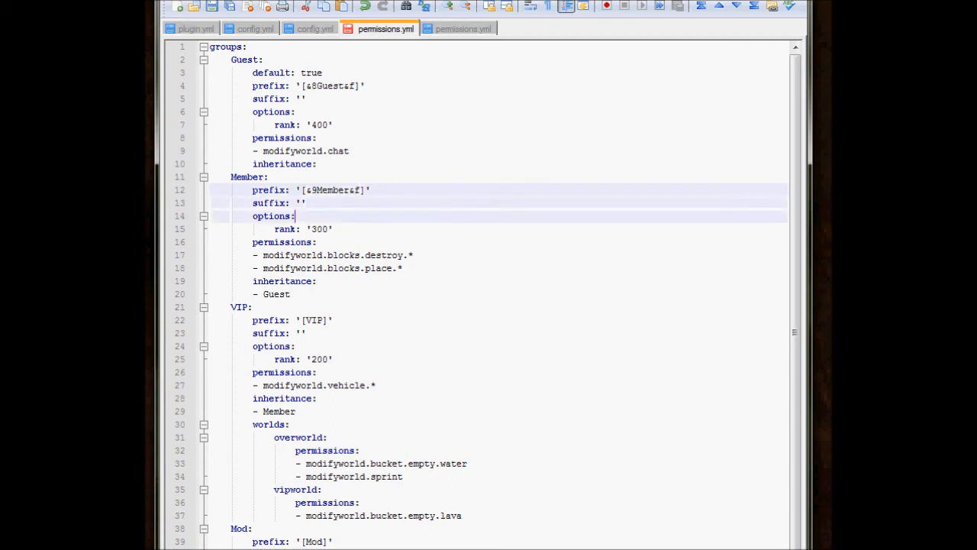
{"action": "key", "text": "Up"}
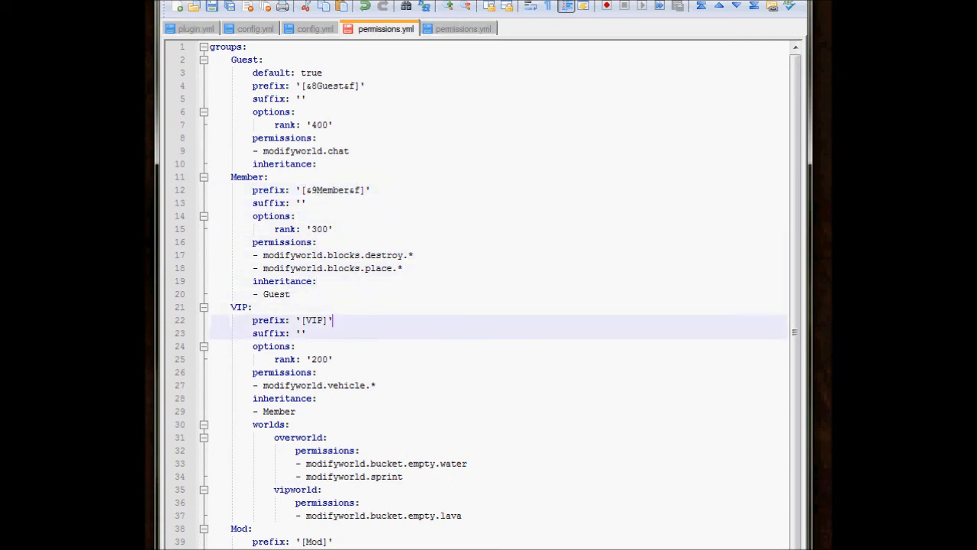
{"action": "key", "text": "Left"}
{"action": "key", "text": "Left"}
{"action": "key", "text": "Left"}
{"action": "key", "text": "Left"}
{"action": "key", "text": "Left"}
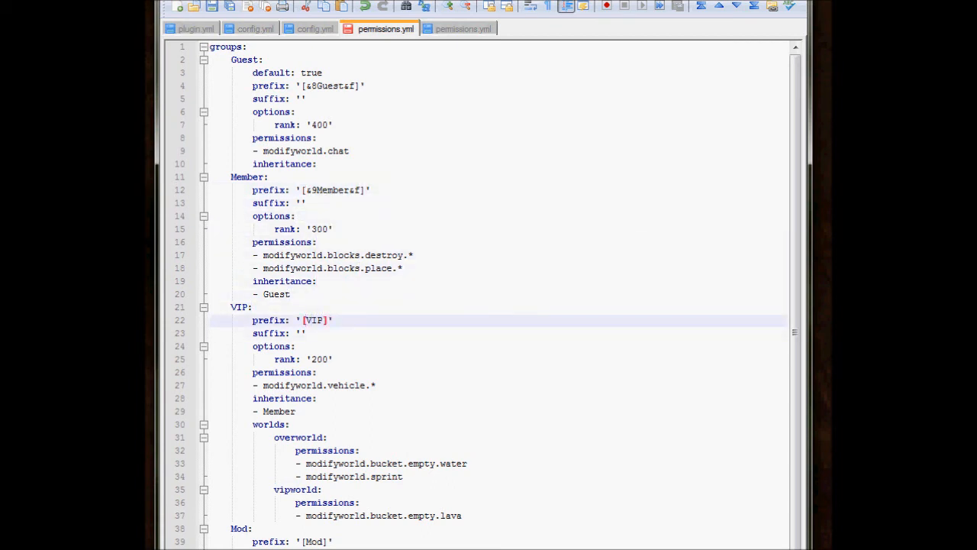
{"action": "type", "text": "&6"}
{"action": "key", "text": "Right"}
{"action": "key", "text": "Right"}
{"action": "key", "text": "Right"}
{"action": "type", "text": "&f"}
Review the group prefixes and their color codes in permissions.yml.
{"action": "left_click", "coordinate": [290, 424]}
{"action": "scroll", "coordinate": [488, 294], "scroll_direction": "down", "scroll_amount": 2}
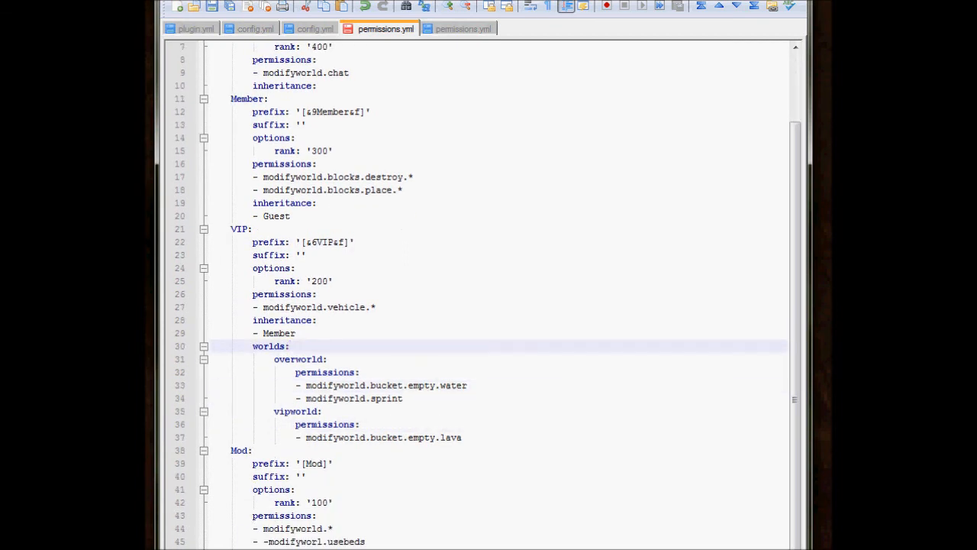
{"action": "scroll", "coordinate": [488, 295], "scroll_direction": "up", "scroll_amount": 2}
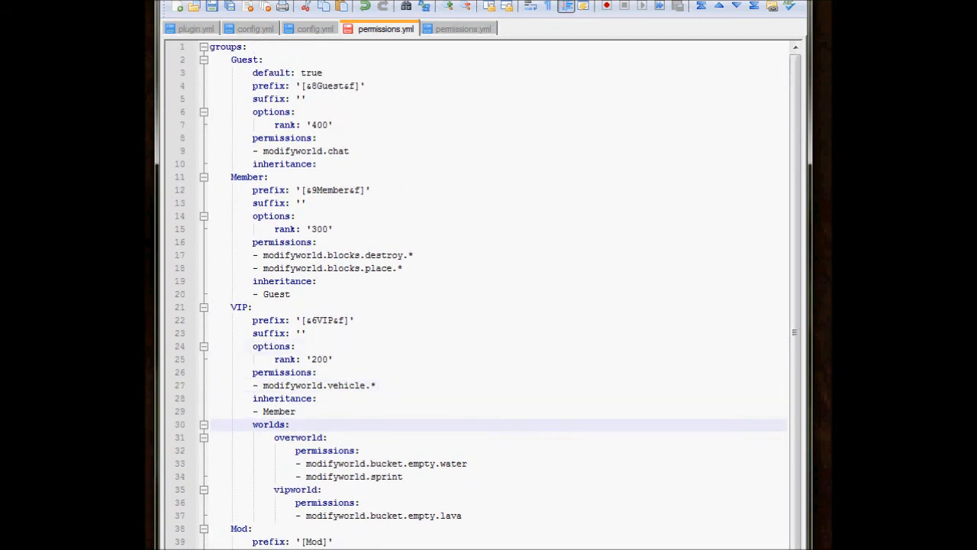
{"action": "key", "text": "Down"}
{"action": "key", "text": "Down"}
{"action": "key", "text": "Down"}
{"action": "key", "text": "Up"}
{"action": "key", "text": "Up"}
{"action": "key", "text": "Up"}
{"action": "key", "text": "Up"}
{"action": "key", "text": "Up"}
{"action": "key", "text": "Up"}
{"action": "key", "text": "Up"}
{"action": "key", "text": "Up"}
{"action": "key", "text": "Up"}
{"action": "key", "text": "Up"}
{"action": "key", "text": "Up"}
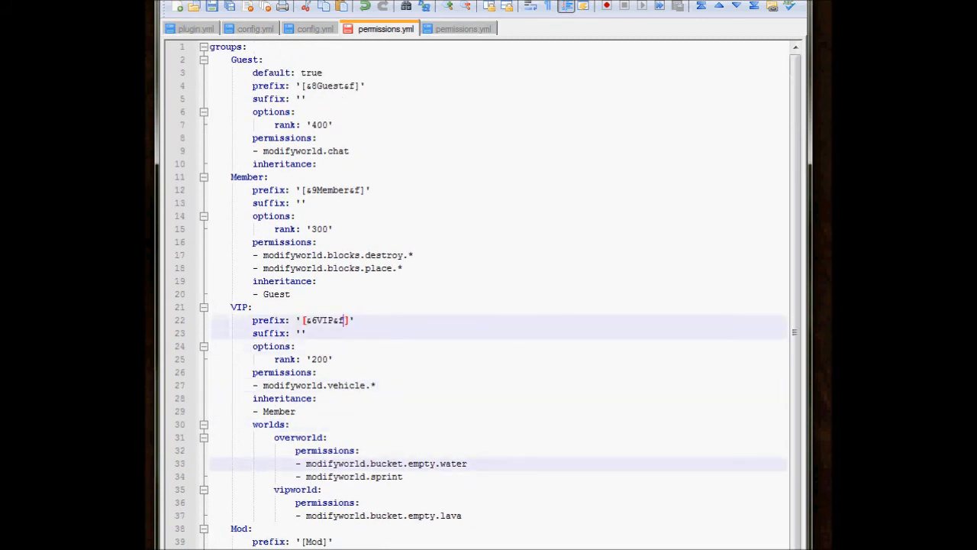
{"action": "key", "text": "Right"}
{"action": "key", "text": "Right"}
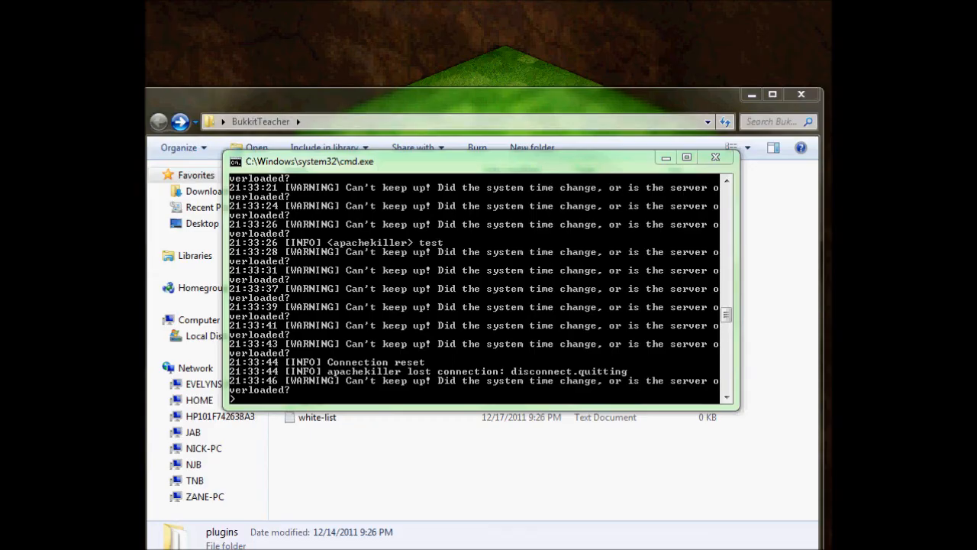
Open the config.yml file in the ChatManager folder of the server's plugins folder.
{"action": "key", "text": "alt+Tab"}
{"action": "key", "text": "Return"}
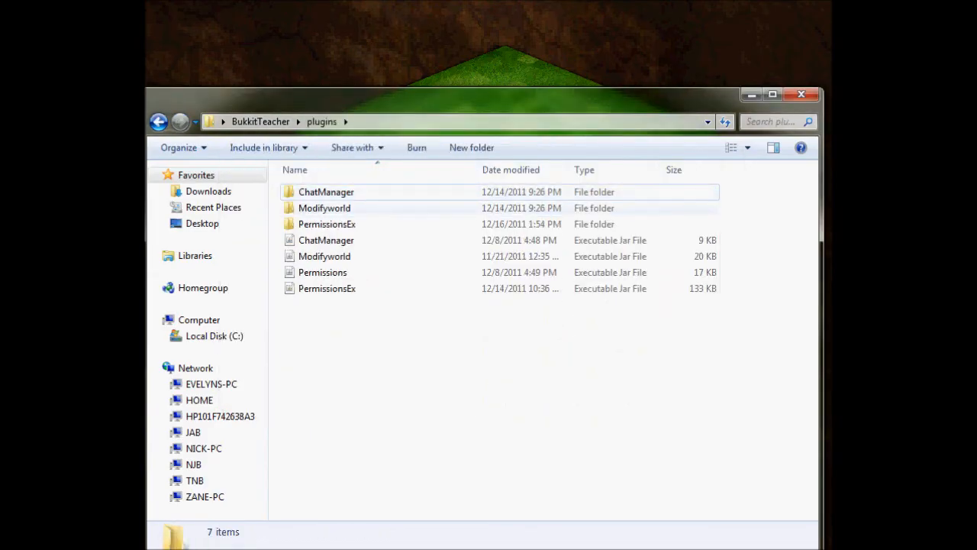
{"action": "double_click", "coordinate": [326, 192]}
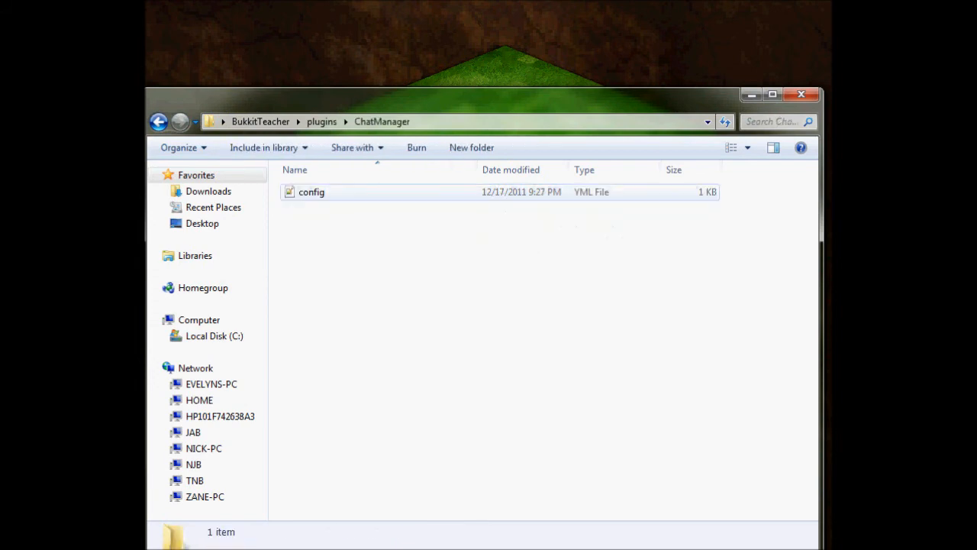
{"action": "double_click", "coordinate": [311, 193]}
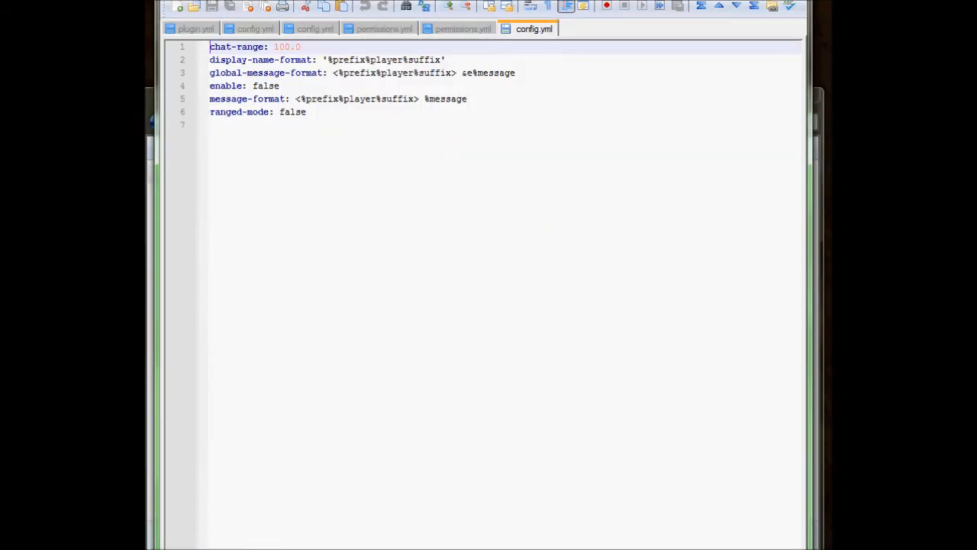
Set the "enable" option in the ChatManager config to true and save the file.
{"action": "left_click", "coordinate": [280, 85]}
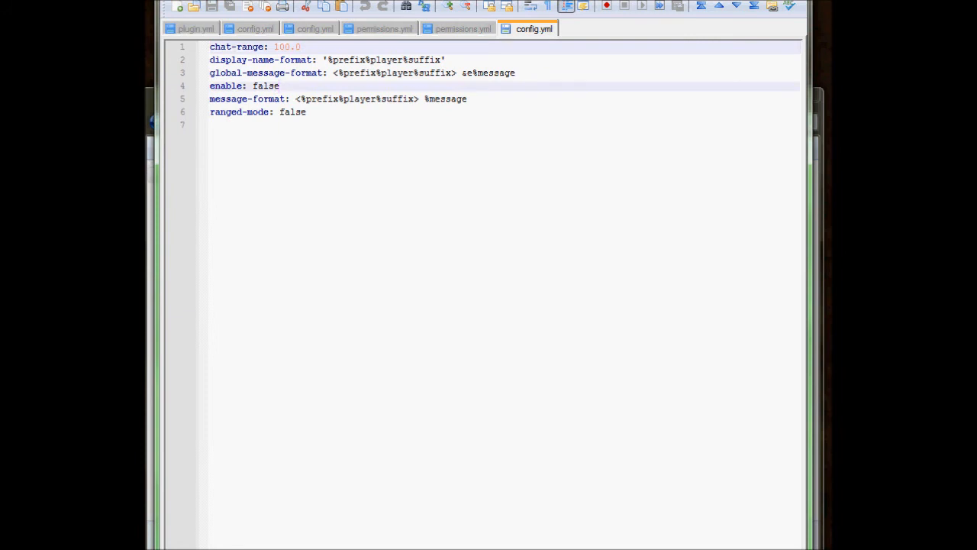
{"action": "key", "text": "BackSpace"}
{"action": "key", "text": "BackSpace"}
{"action": "key", "text": "BackSpace"}
{"action": "key", "text": "BackSpace"}
{"action": "key", "text": "BackSpace"}
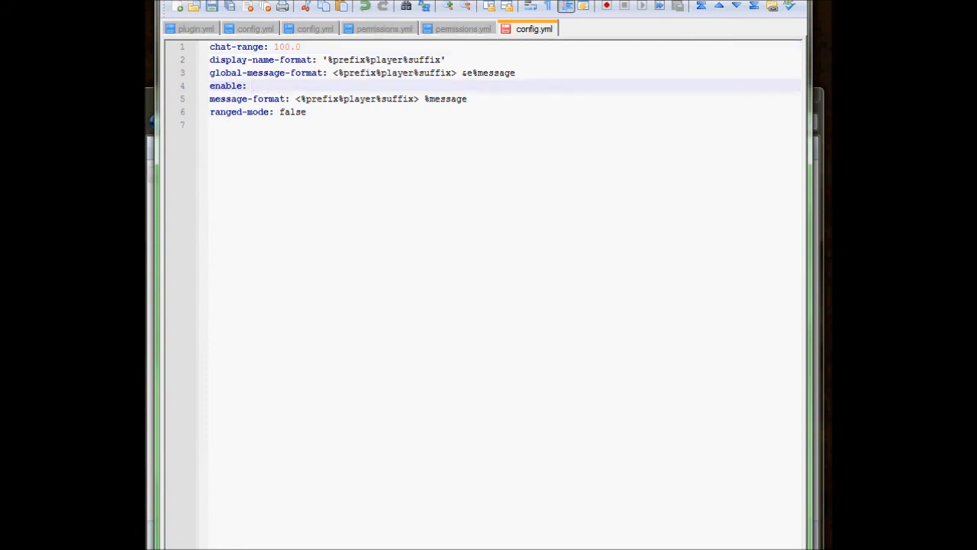
{"action": "type", "text": "true"}
{"action": "left_click_drag", "start_coordinate": [214, 86], "coordinate": [263, 85]}
{"action": "left_click", "coordinate": [264, 85]}
{"action": "left_click", "coordinate": [296, 99]}
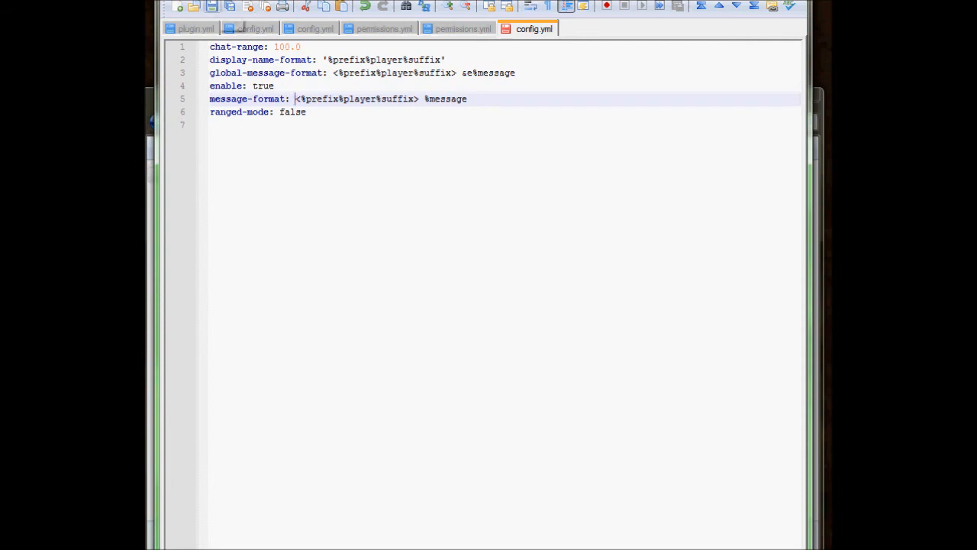
{"action": "left_click", "coordinate": [212, 7]}
Reopen ChatManager's config.yml by browsing from the BukkitTeacher folder through plugins.
{"action": "key", "text": "ctrl+Tab"}
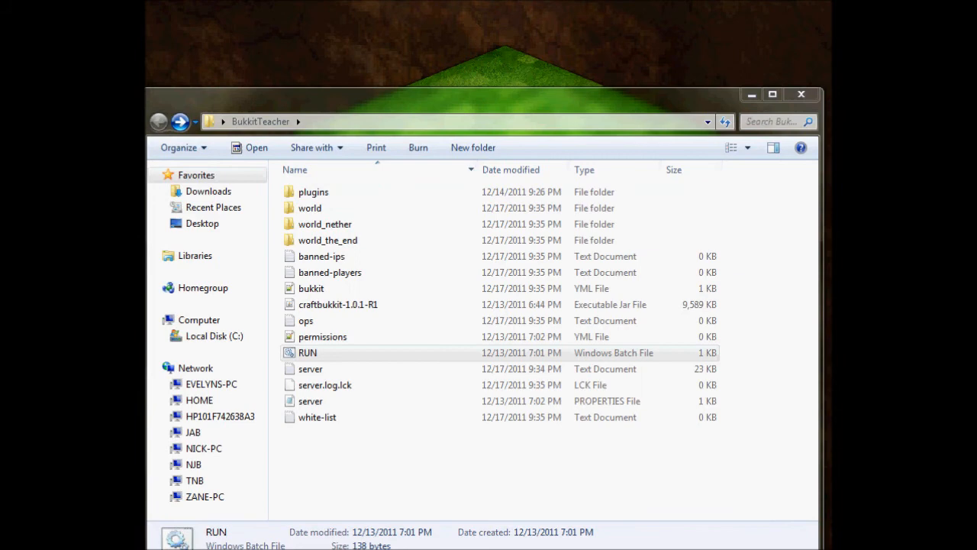
{"action": "left_click", "coordinate": [330, 257]}
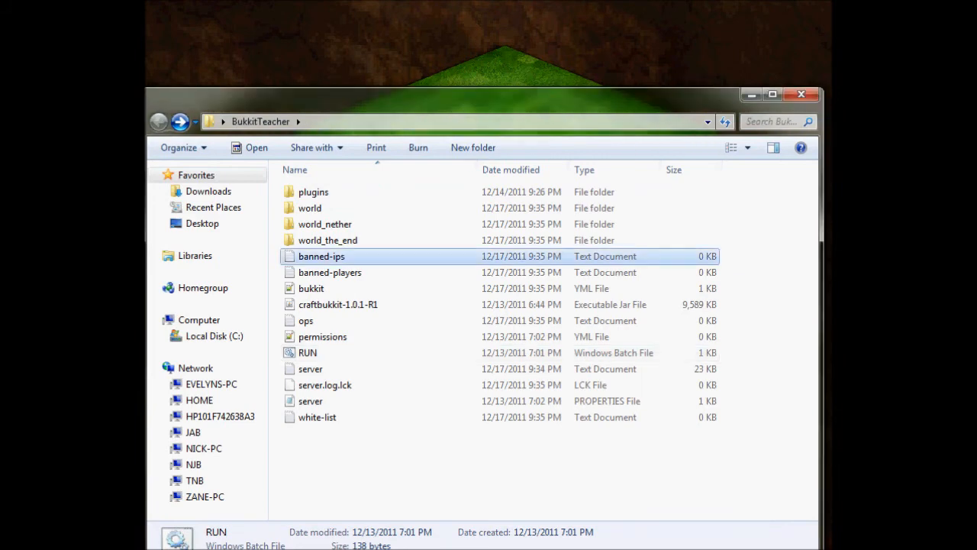
{"action": "left_click", "coordinate": [321, 193]}
{"action": "key", "text": "Return"}
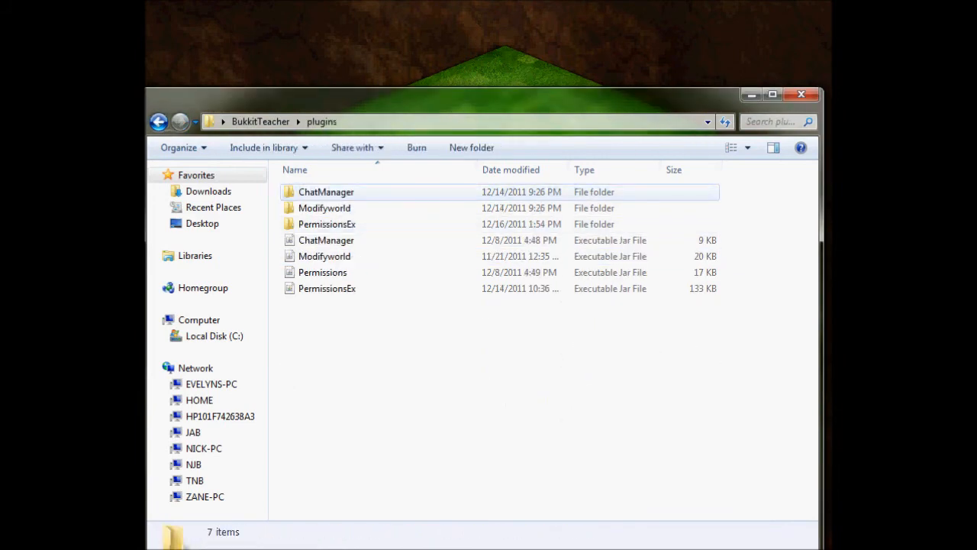
{"action": "double_click", "coordinate": [326, 192]}
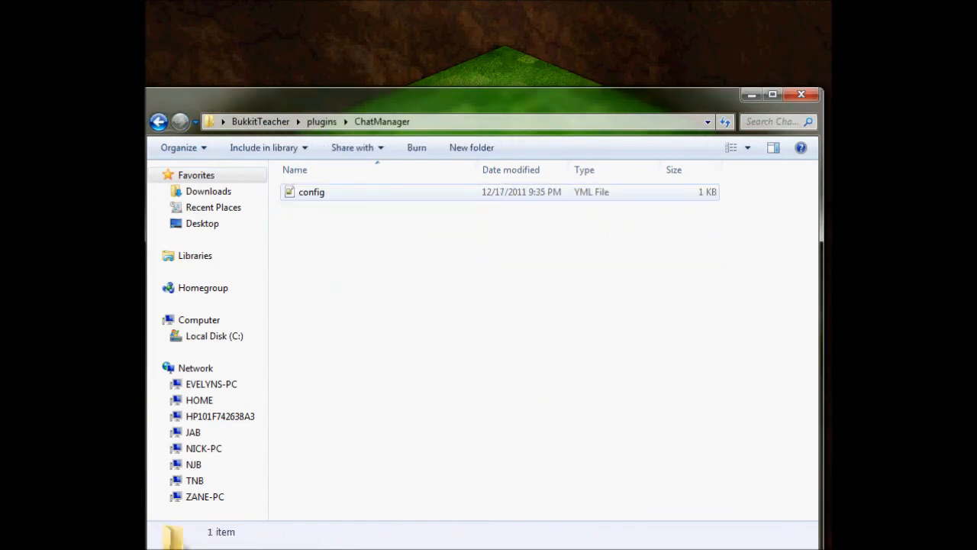
{"action": "left_click", "coordinate": [312, 193]}
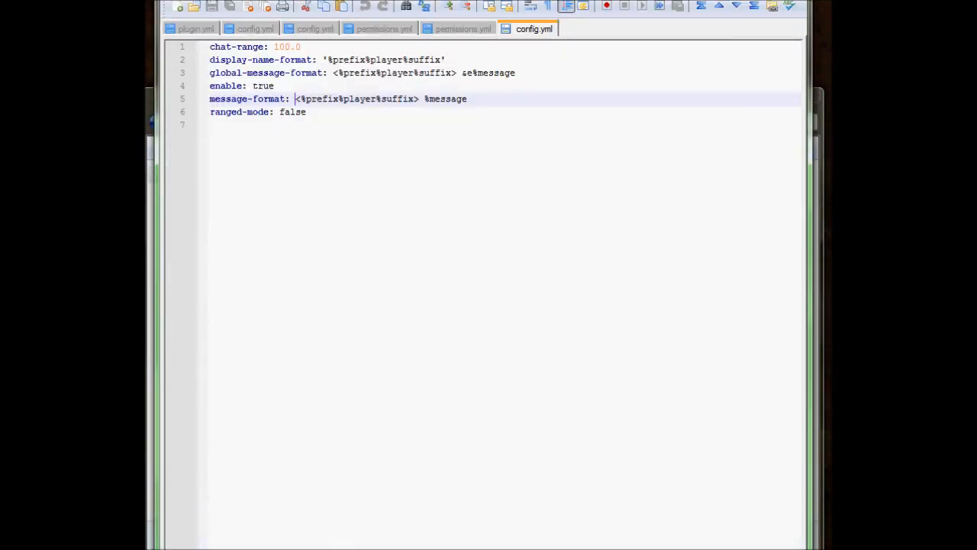
Examine the chat-range and ranged-mode settings in the ChatManager config.
{"action": "left_click", "coordinate": [302, 47]}
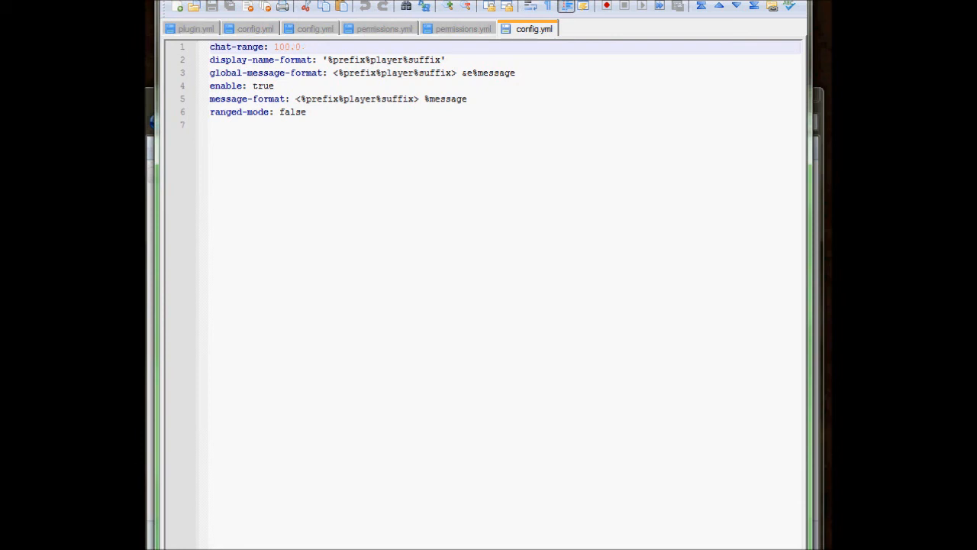
{"action": "left_click_drag", "start_coordinate": [210, 112], "coordinate": [306, 112]}
{"action": "left_click", "coordinate": [307, 112]}
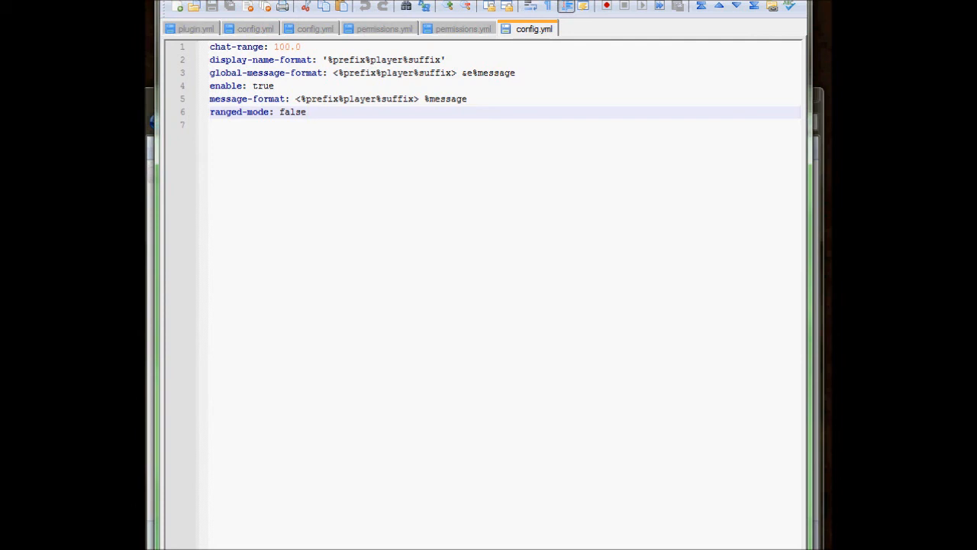
{"action": "left_click_drag", "start_coordinate": [302, 48], "coordinate": [274, 47]}
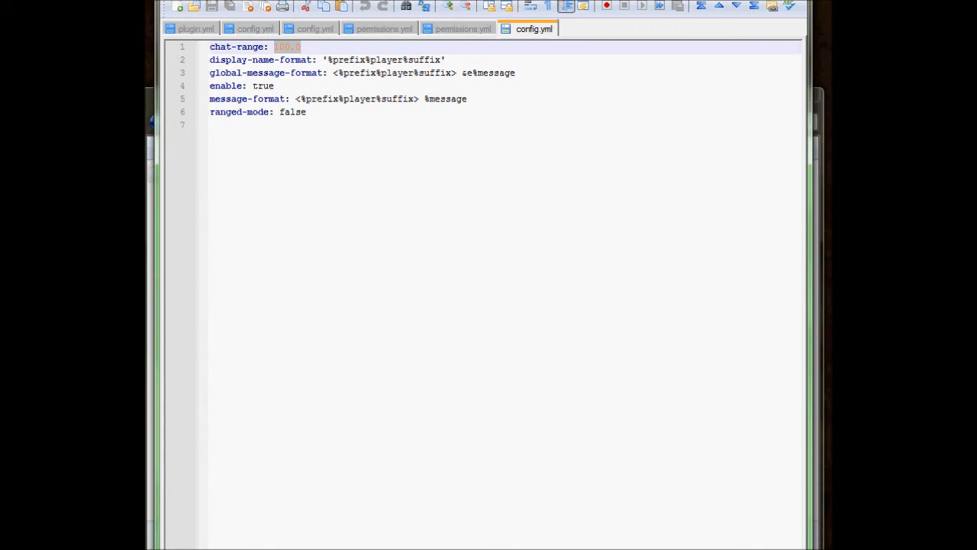
{"action": "left_click", "coordinate": [307, 112]}
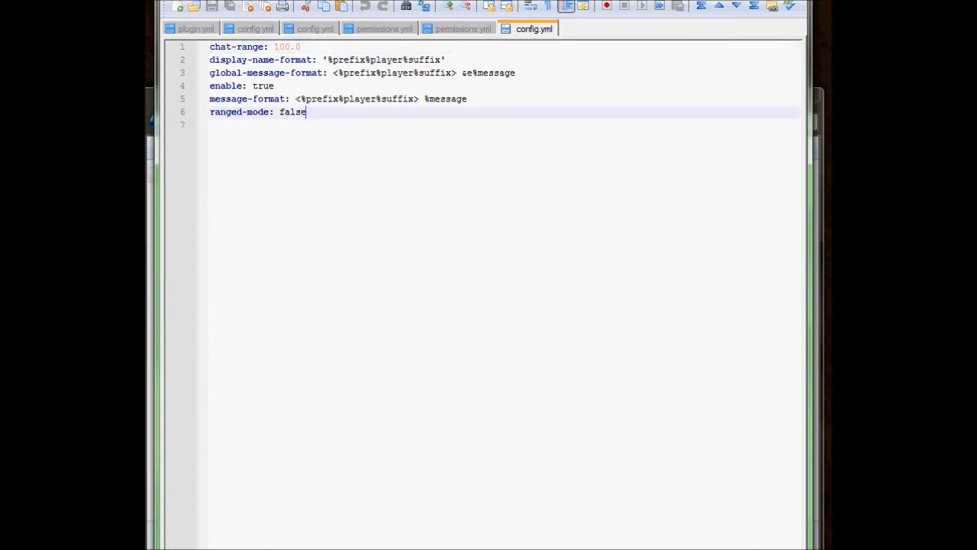
Examine the value of the ranged-mode option in the ChatManager config.
{"action": "left_click_drag", "start_coordinate": [306, 112], "coordinate": [279, 112]}
{"action": "left_click", "coordinate": [307, 112]}
{"action": "left_click", "coordinate": [306, 112]}
Try moving %suffix in front of %player in the global-message-format line of the ChatManager config.
{"action": "left_click", "coordinate": [472, 73]}
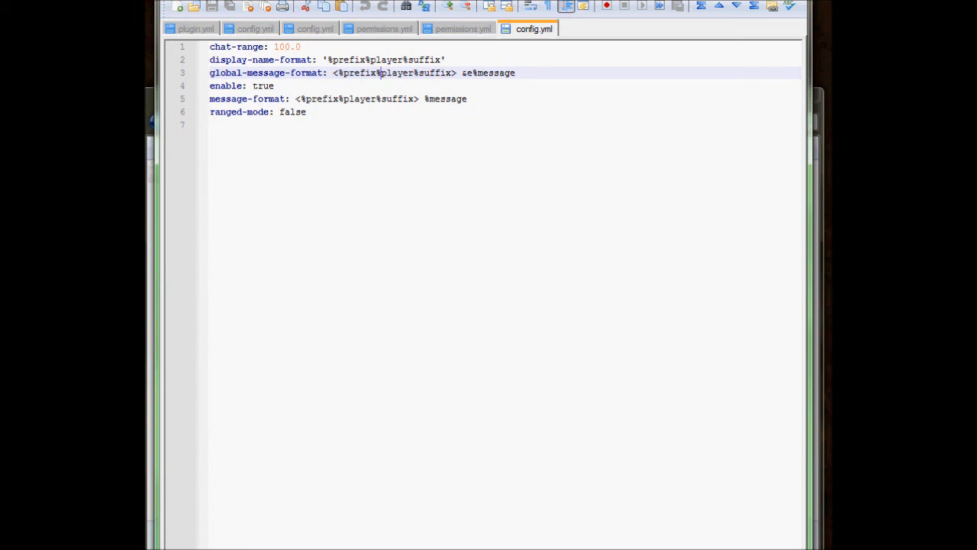
{"action": "key", "text": "BackSpace"}
{"action": "key", "text": "BackSpace"}
{"action": "key", "text": "BackSpace"}
{"action": "key", "text": "BackSpace"}
{"action": "key", "text": "BackSpace"}
{"action": "key", "text": "BackSpace"}
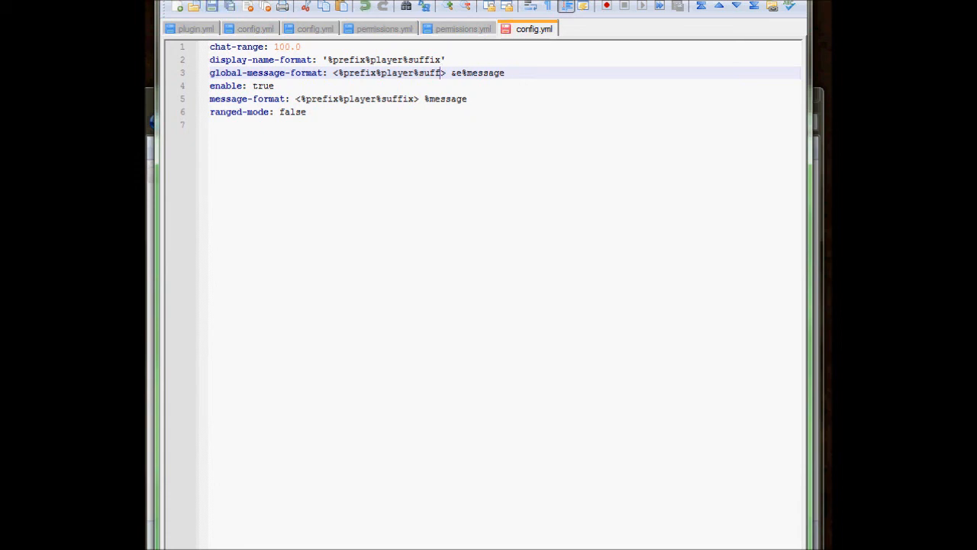
{"action": "key", "text": "BackSpace"}
{"action": "type", "text": "%suffix%"}
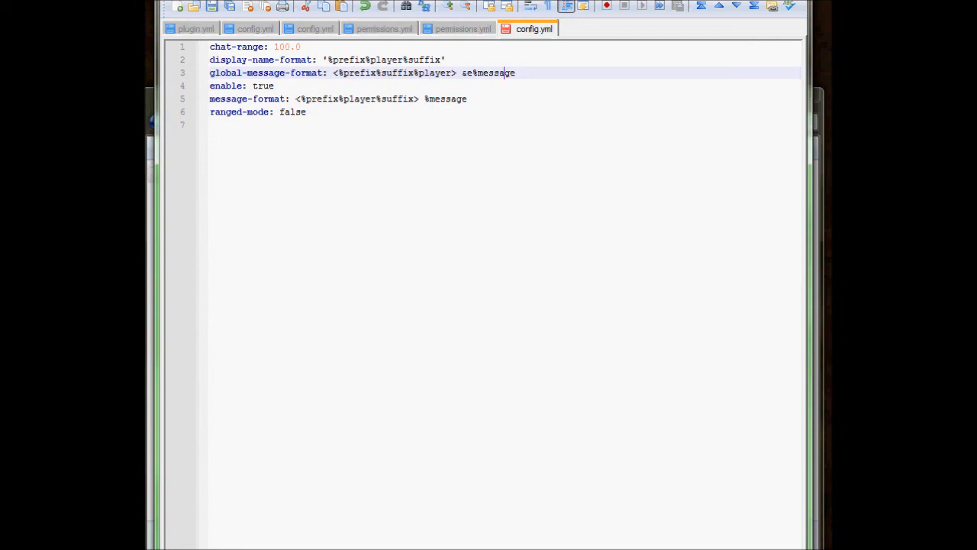
Try removing %suffix from the global-message-format line, leaving <%prefix%player> before the message.
{"action": "key", "text": "shift+Left"}
{"action": "key", "text": "shift+Left"}
{"action": "key", "text": "shift+Left"}
{"action": "key", "text": "shift+Left"}
{"action": "key", "text": "shift+Left"}
{"action": "key", "text": "shift+Left"}
{"action": "key", "text": "shift+Left"}
{"action": "key", "text": "BackSpace"}
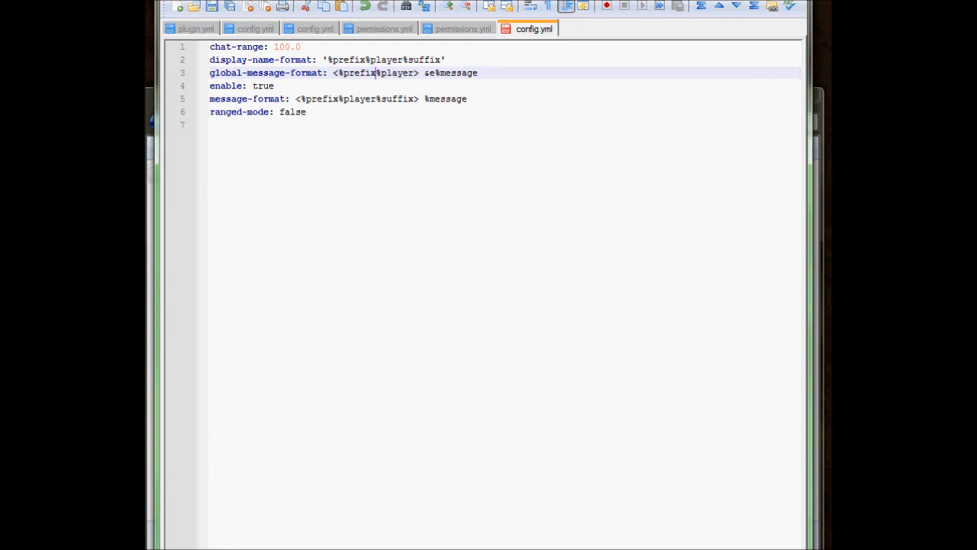
Examine the message-format line and the &e%message part of global-message-format in the ChatManager config.
{"action": "left_click", "coordinate": [326, 99]}
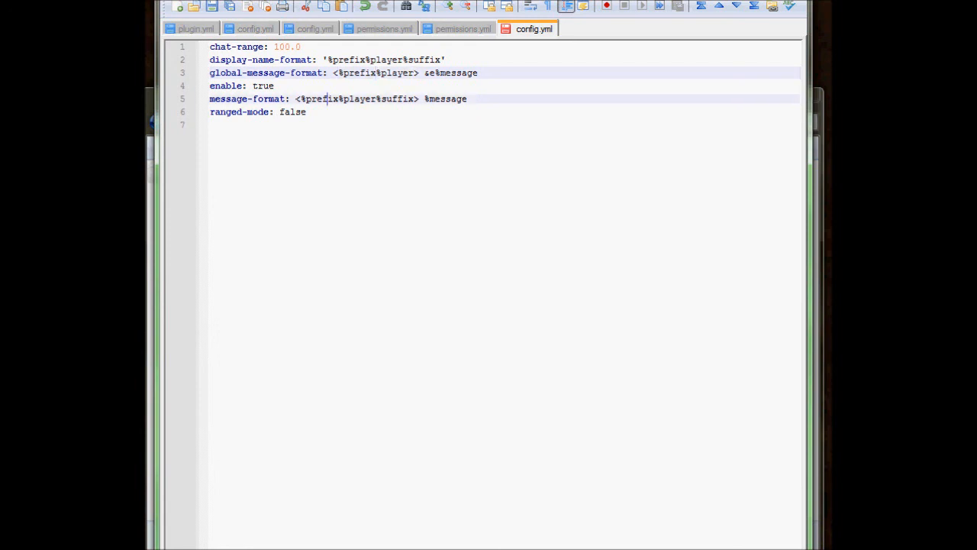
{"action": "triple_click", "coordinate": [262, 100]}
{"action": "left_click", "coordinate": [263, 126]}
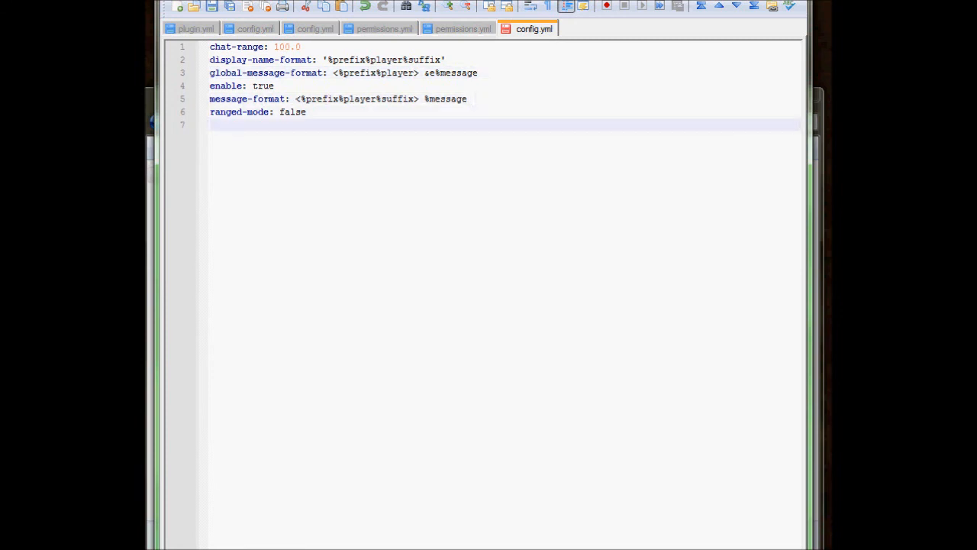
{"action": "left_click", "coordinate": [474, 99]}
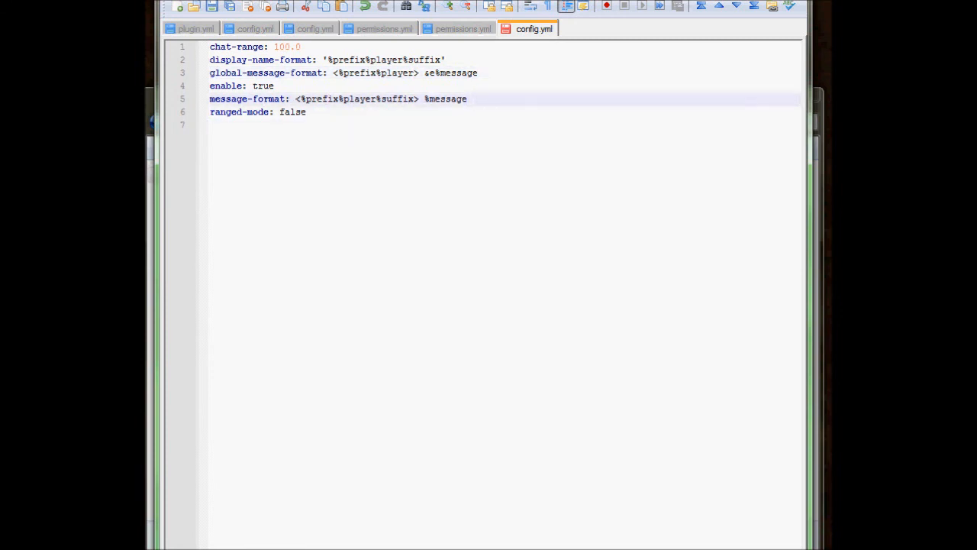
{"action": "left_click", "coordinate": [434, 72]}
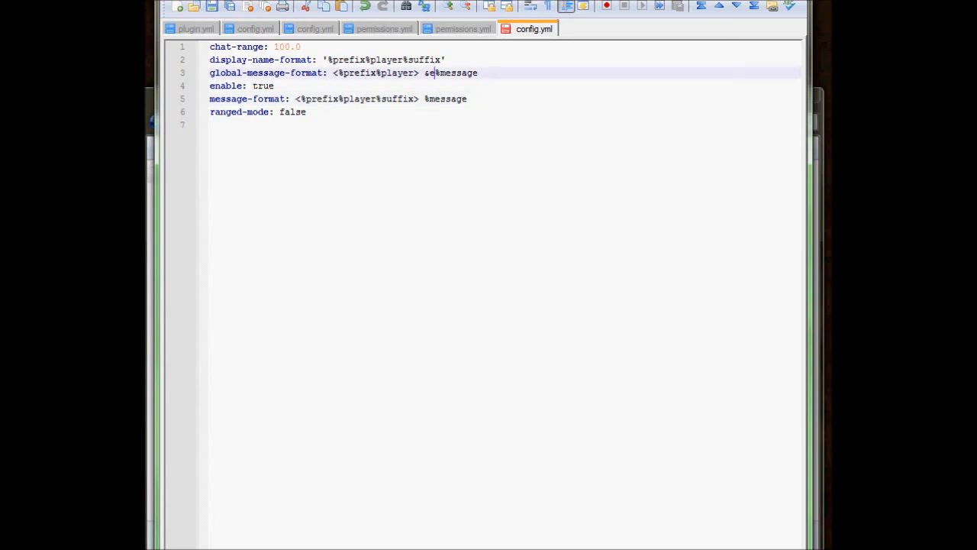
{"action": "left_click_drag", "start_coordinate": [424, 73], "coordinate": [480, 73]}
{"action": "left_click", "coordinate": [443, 86]}
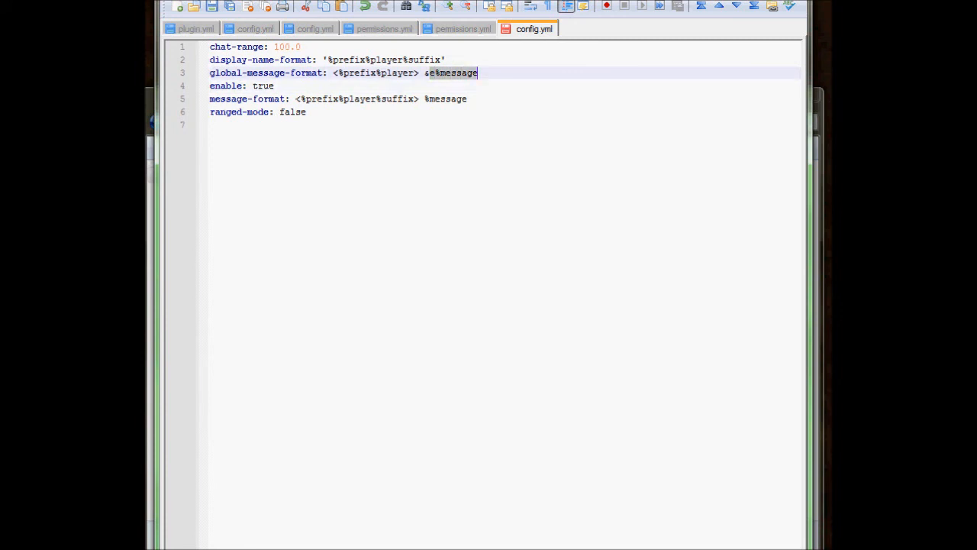
{"action": "left_click", "coordinate": [473, 73]}
{"action": "left_click", "coordinate": [414, 73]}
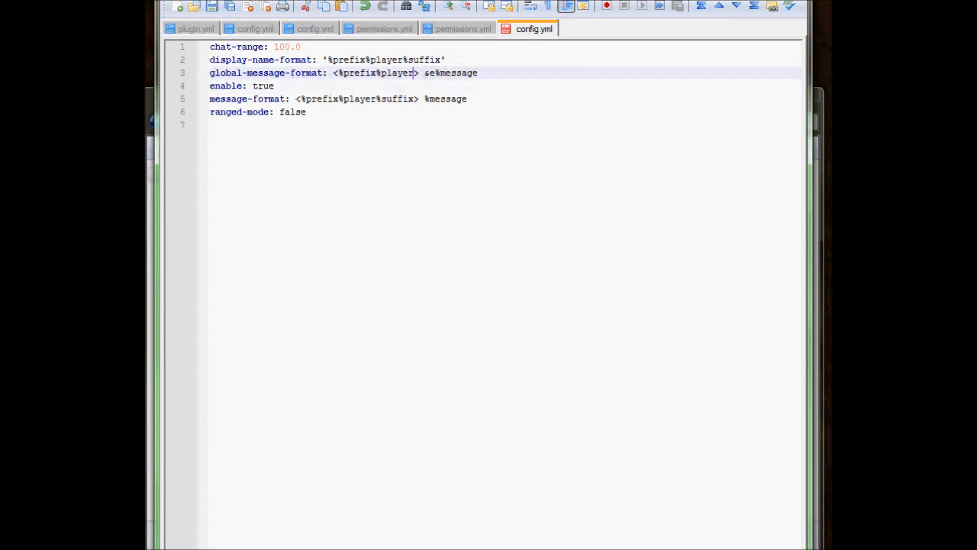
{"action": "left_click_drag", "start_coordinate": [290, 99], "coordinate": [467, 98]}
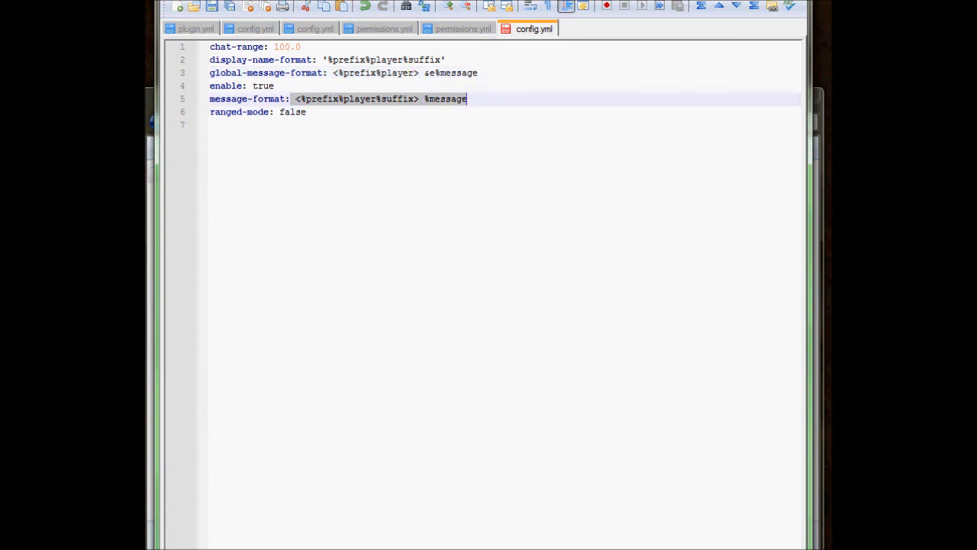
{"action": "left_click", "coordinate": [467, 99]}
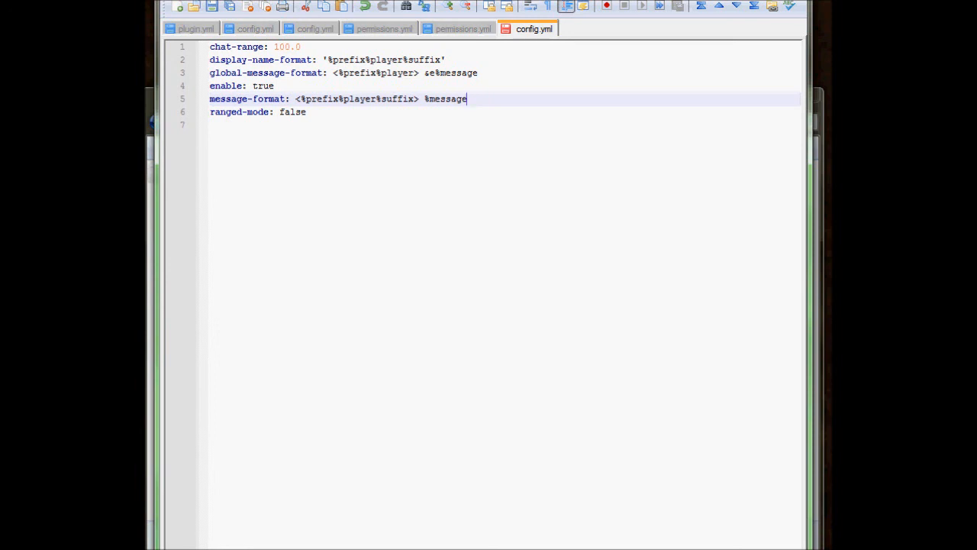
Close the ChatManager config without saving and open the config.yml file in the Modifyworld plugin folder.
{"action": "key", "text": "alt+F4"}
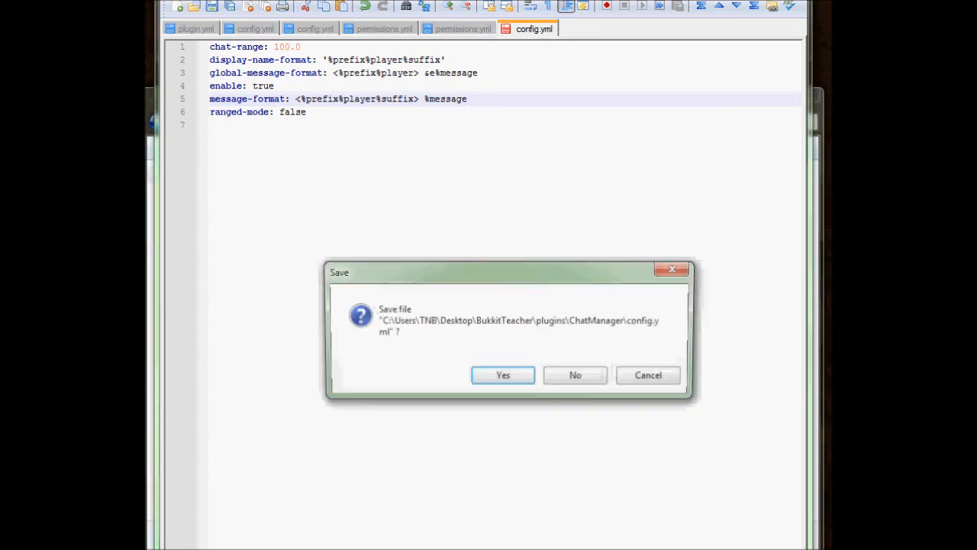
{"action": "left_click", "coordinate": [575, 375]}
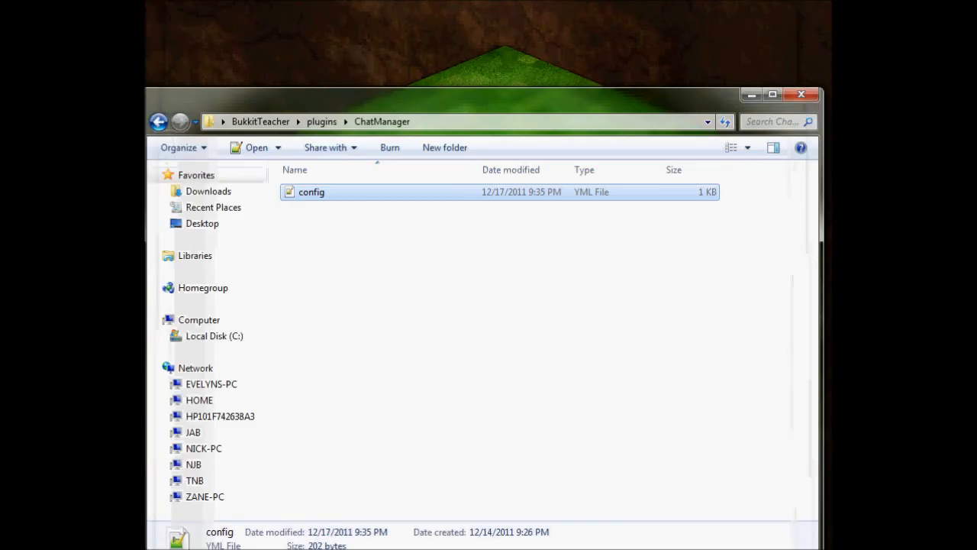
{"action": "left_click", "coordinate": [158, 123]}
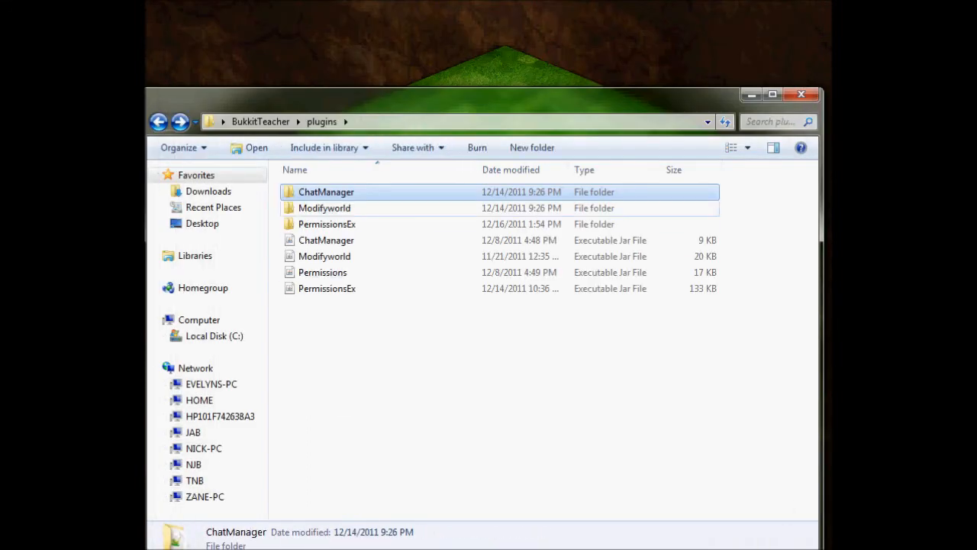
{"action": "double_click", "coordinate": [324, 208]}
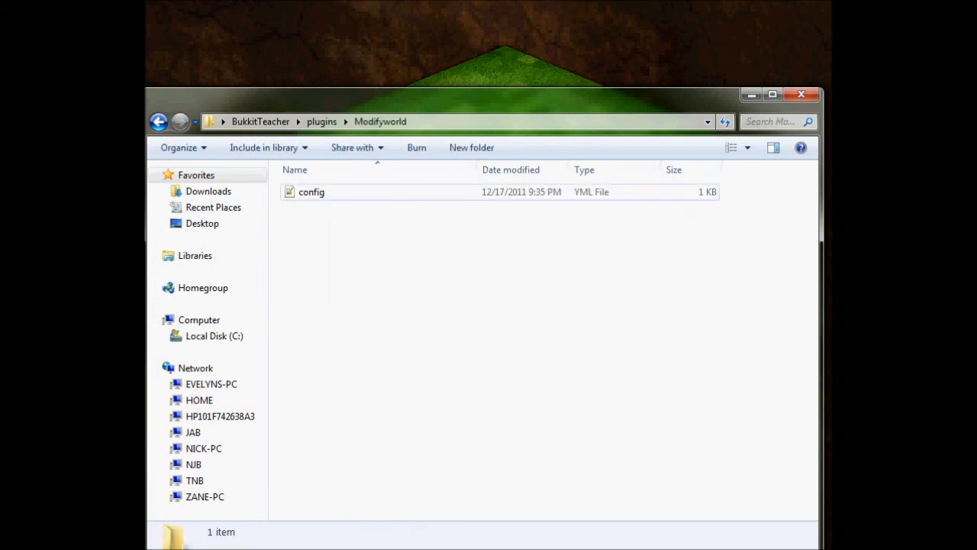
{"action": "double_click", "coordinate": [325, 193]}
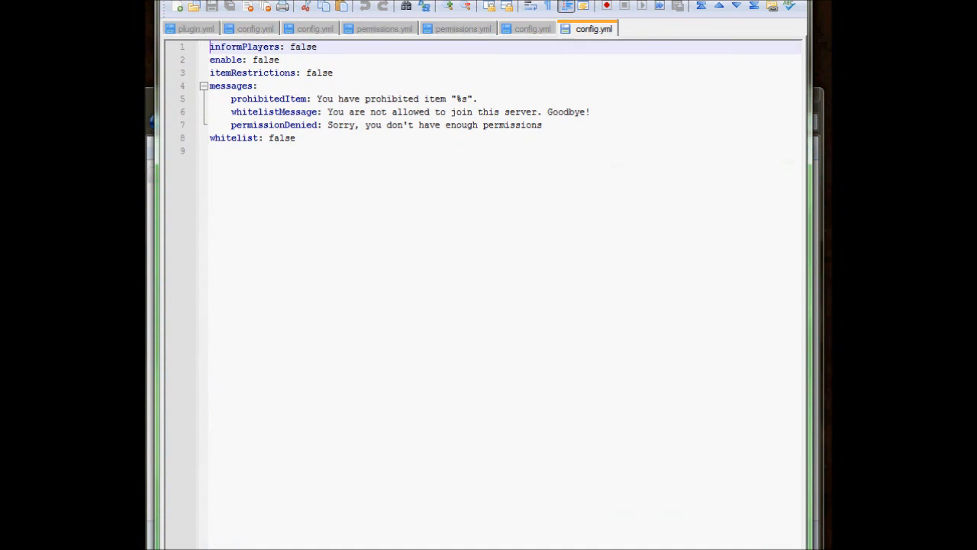
Set the "enable" option in the Modifyworld config to true.
{"action": "left_click", "coordinate": [296, 138]}
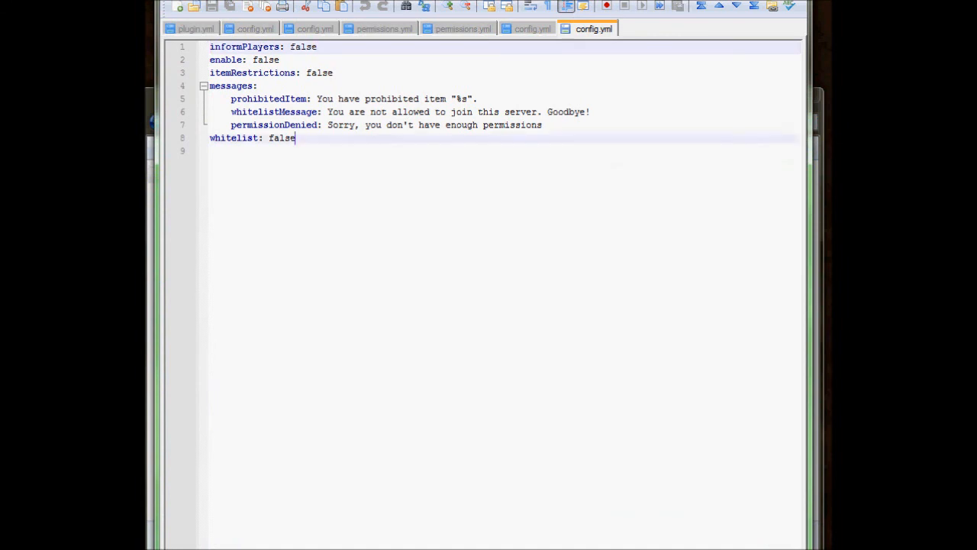
{"action": "left_click", "coordinate": [332, 73]}
{"action": "left_click", "coordinate": [279, 60]}
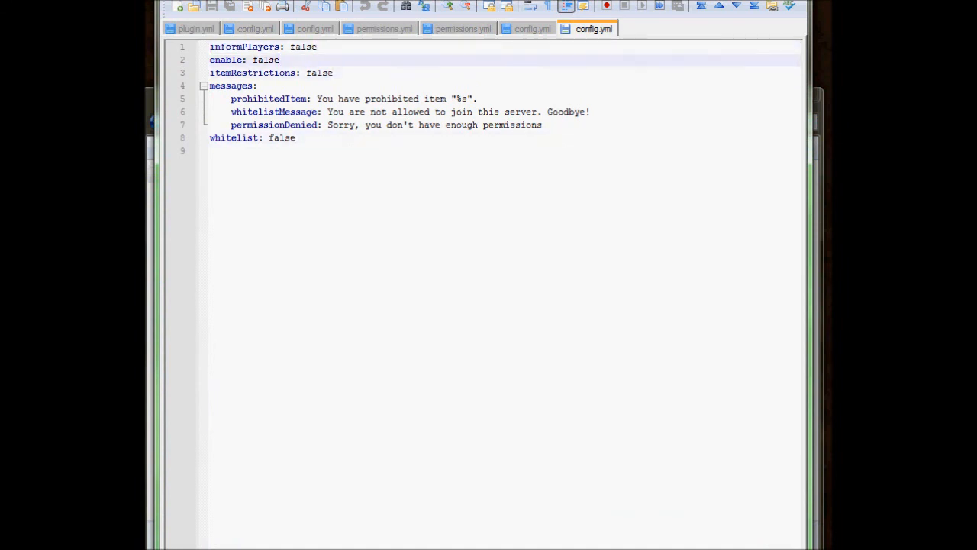
{"action": "key", "text": "BackSpace"}
{"action": "key", "text": "BackSpace"}
{"action": "key", "text": "BackSpace"}
{"action": "key", "text": "BackSpace"}
{"action": "key", "text": "BackSpace"}
{"action": "type", "text": "true"}
{"action": "key", "text": "shift+ctrl+Left"}
{"action": "key", "text": "shift+ctrl+Left"}
{"action": "key", "text": "shift+ctrl+Left"}
{"action": "left_click", "coordinate": [275, 59]}
Examine the itemRestrictions and informPlayers options in the Modifyworld config.
{"action": "key", "text": "Down"}
{"action": "key", "text": "End"}
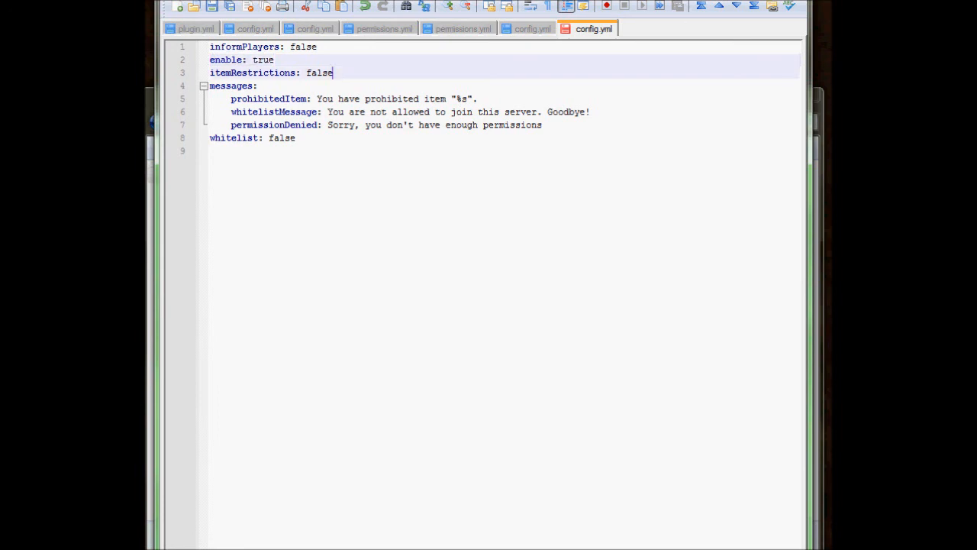
{"action": "key", "text": "shift+Left"}
{"action": "key", "text": "shift+Left"}
{"action": "key", "text": "shift+Left"}
{"action": "key", "text": "shift+Left"}
{"action": "key", "text": "shift+Left"}
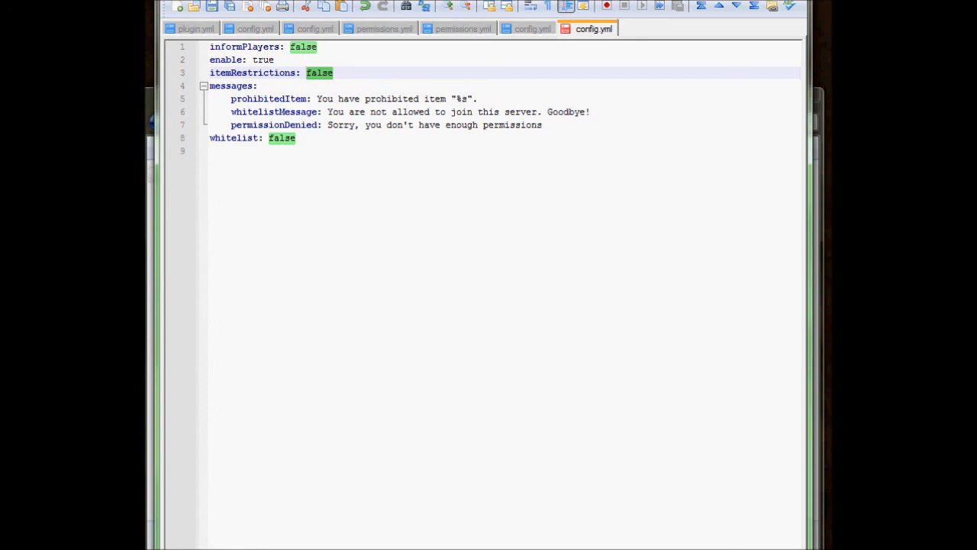
{"action": "left_click", "coordinate": [334, 73]}
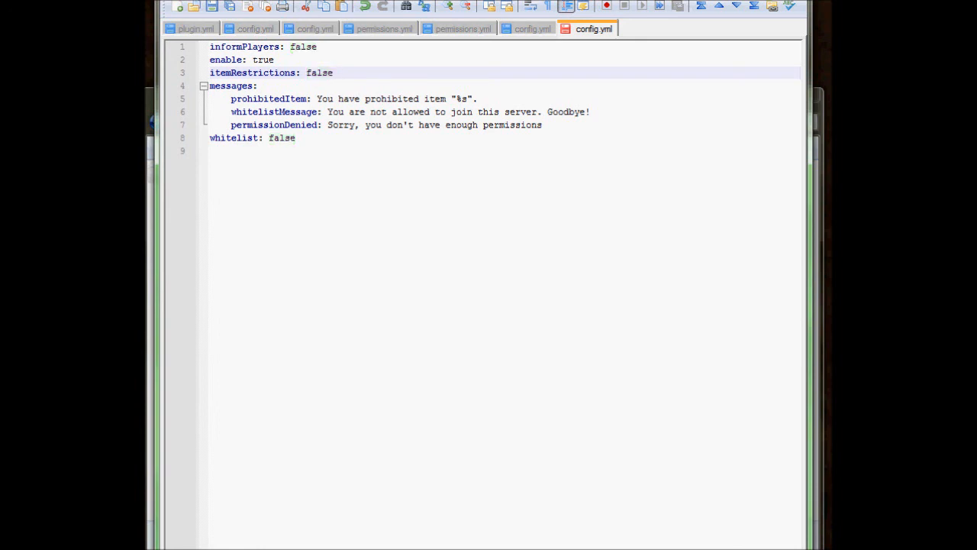
{"action": "left_click_drag", "start_coordinate": [333, 73], "coordinate": [306, 73]}
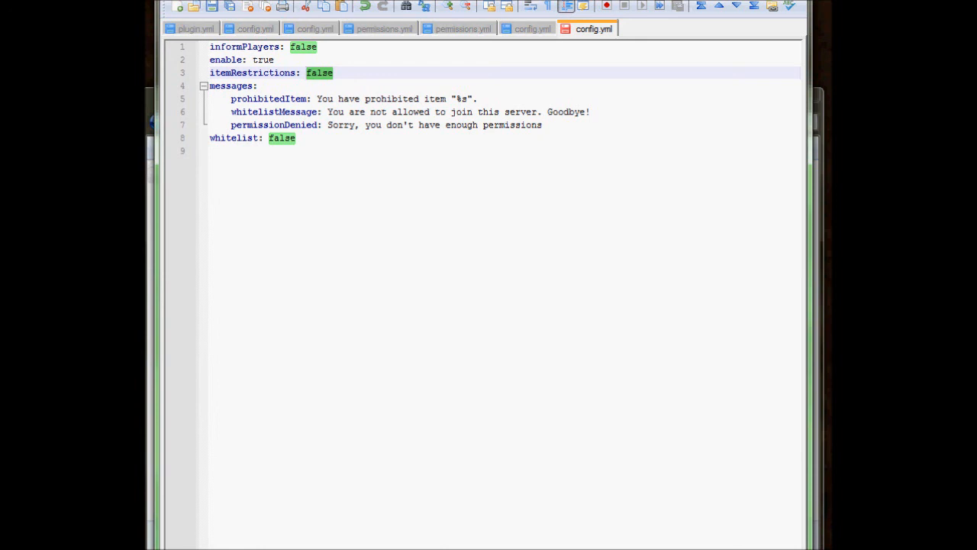
{"action": "left_click_drag", "start_coordinate": [290, 47], "coordinate": [317, 47]}
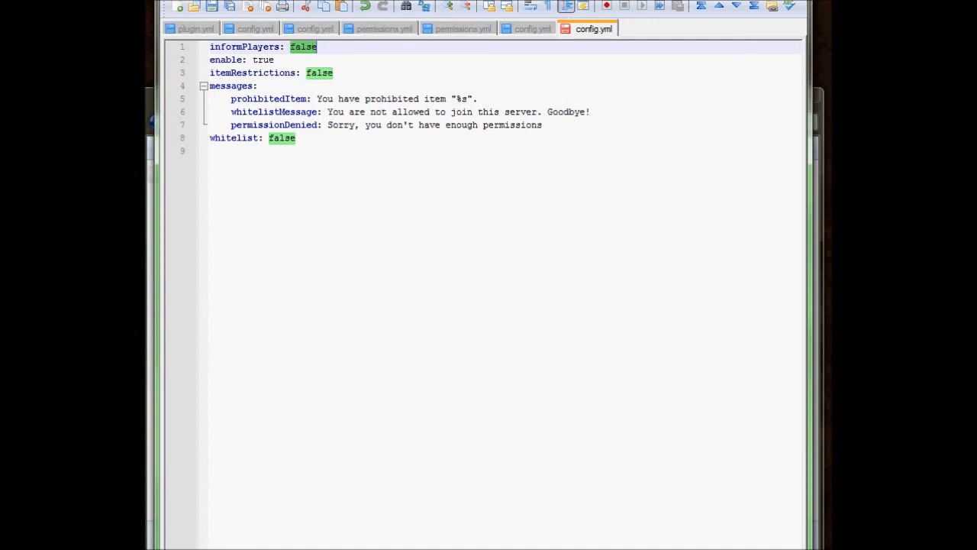
{"action": "left_click_drag", "start_coordinate": [317, 46], "coordinate": [290, 47]}
{"action": "left_click", "coordinate": [290, 46]}
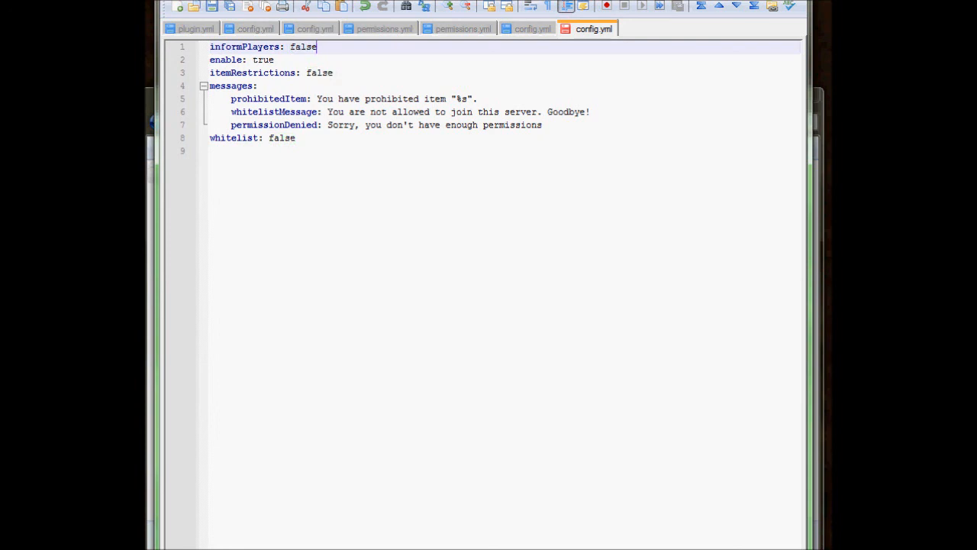
Examine the whitelistMessage text and the whitelist option in the Modifyworld config.
{"action": "left_click_drag", "start_coordinate": [323, 111], "coordinate": [591, 111]}
{"action": "left_click", "coordinate": [543, 125]}
{"action": "left_click", "coordinate": [343, 111]}
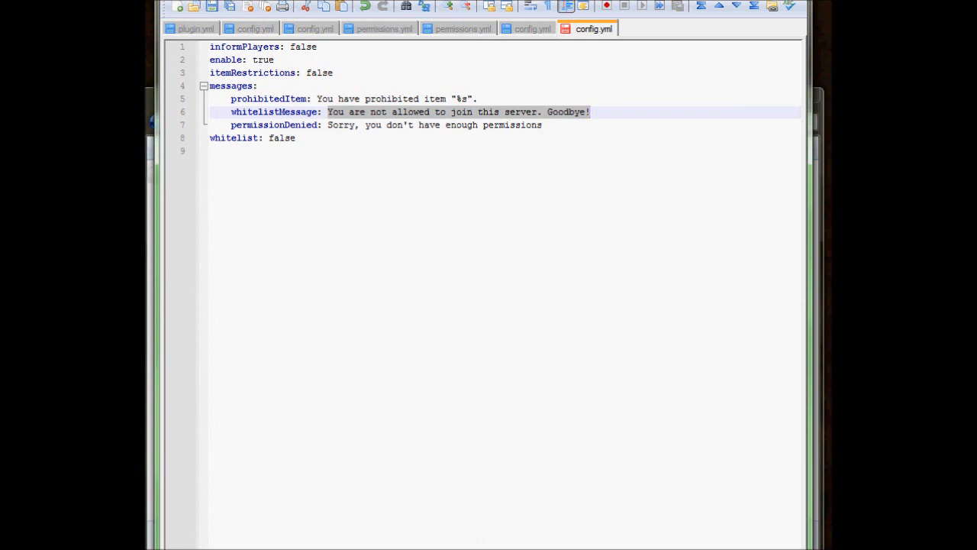
{"action": "left_click", "coordinate": [296, 138]}
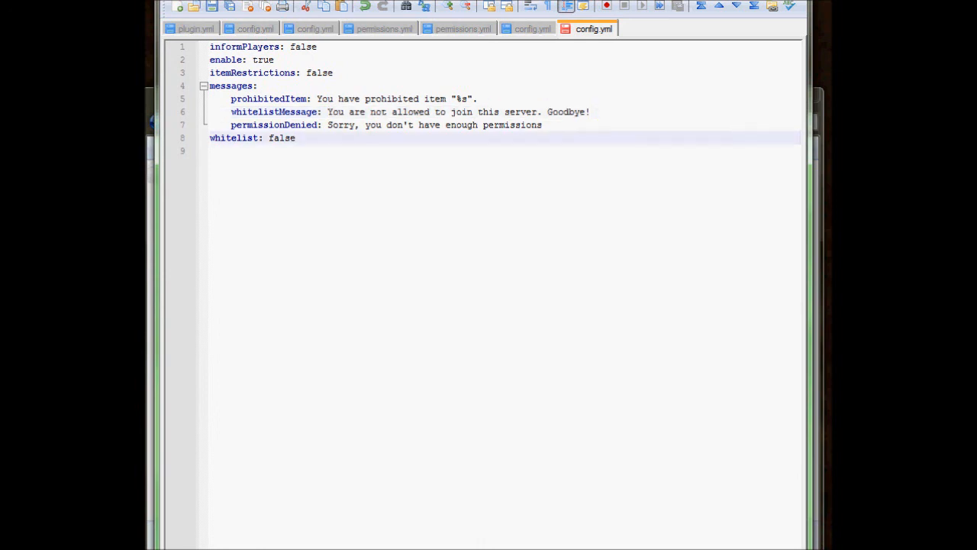
{"action": "left_click_drag", "start_coordinate": [296, 138], "coordinate": [267, 138]}
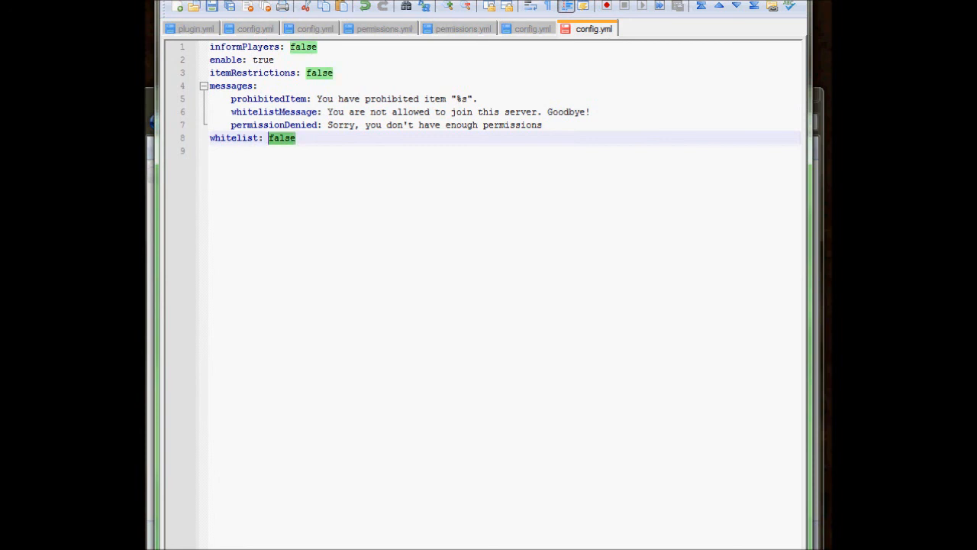
{"action": "left_click", "coordinate": [210, 152]}
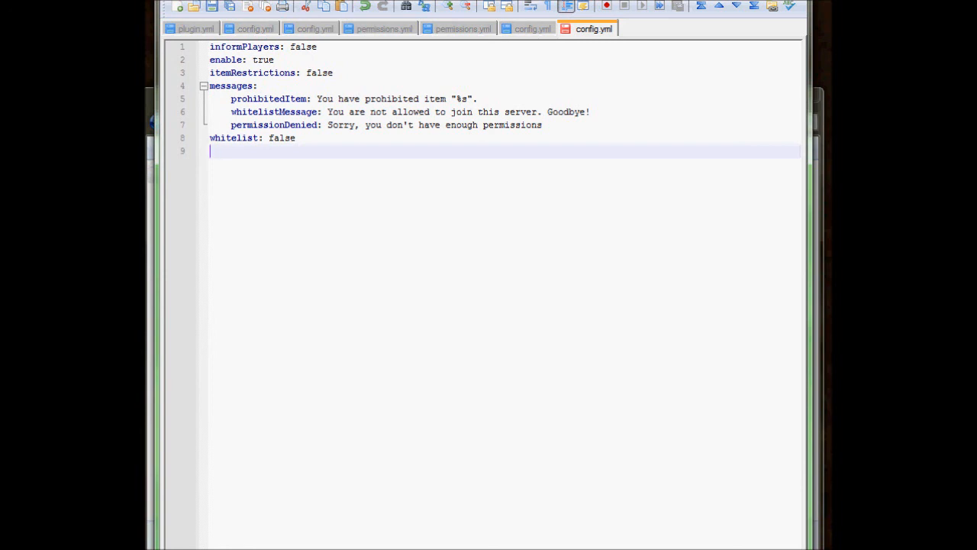
Save and close the Modifyworld config and go back up to the BukkitTeacher server folder.
{"action": "key", "text": "ctrl+w"}
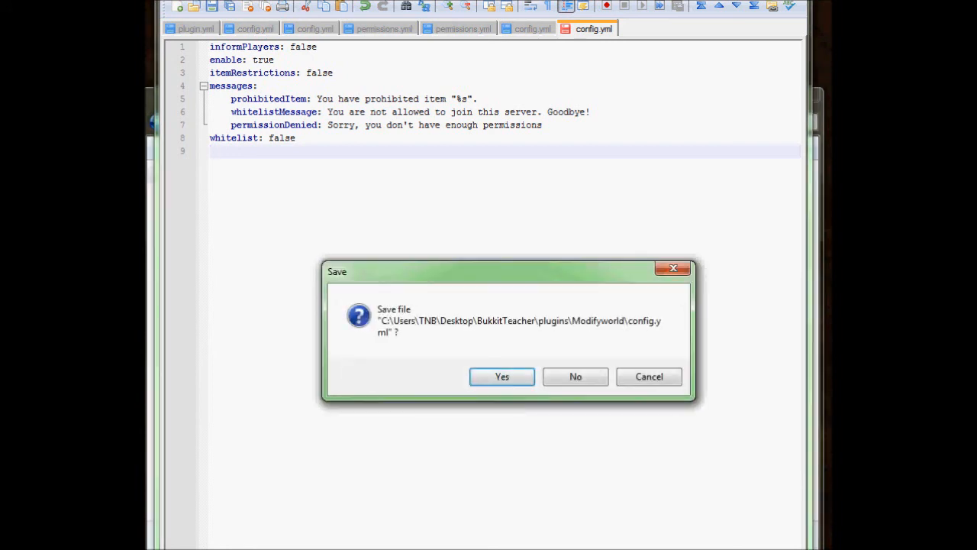
{"action": "key", "text": "Return"}
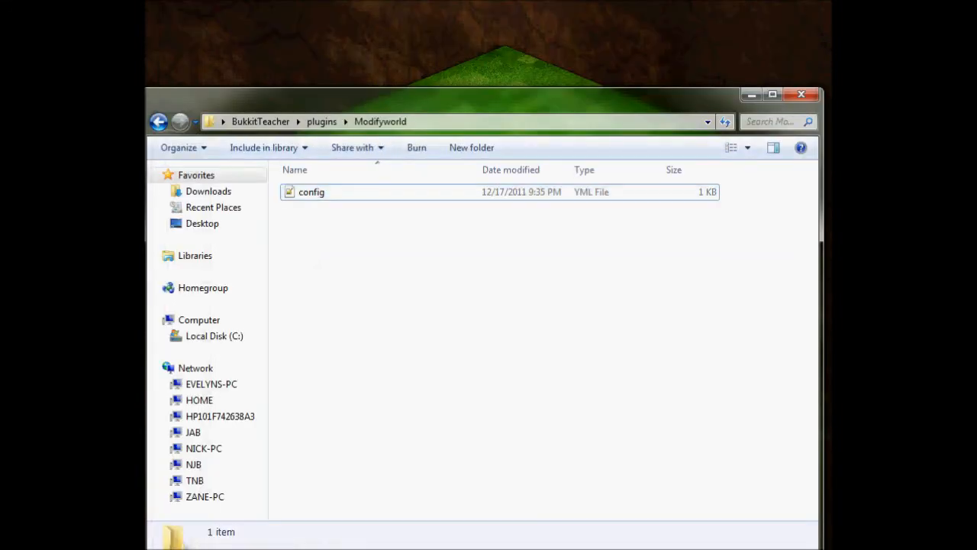
{"action": "key", "text": "BackSpace"}
{"action": "key", "text": "BackSpace"}
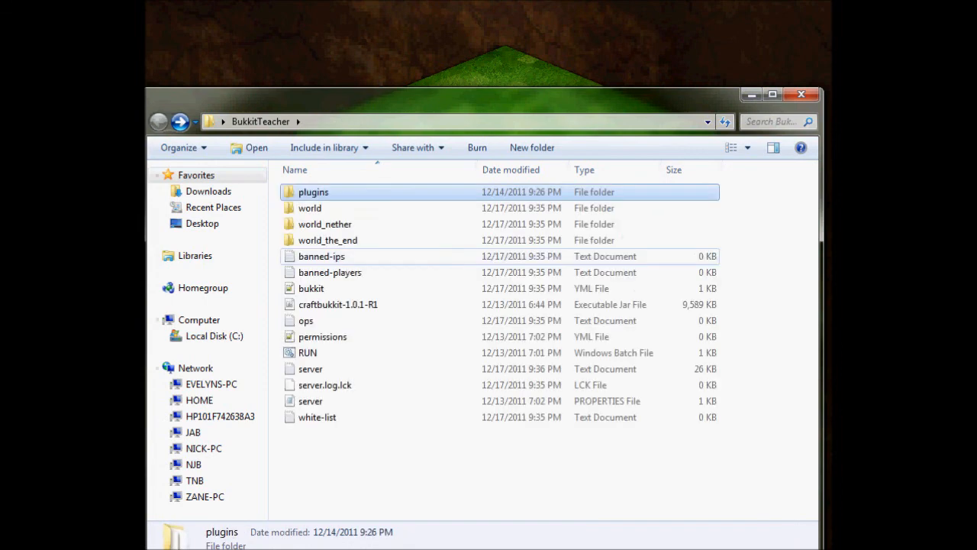
{"action": "left_click_drag", "start_coordinate": [466, 95], "coordinate": [467, 54]}
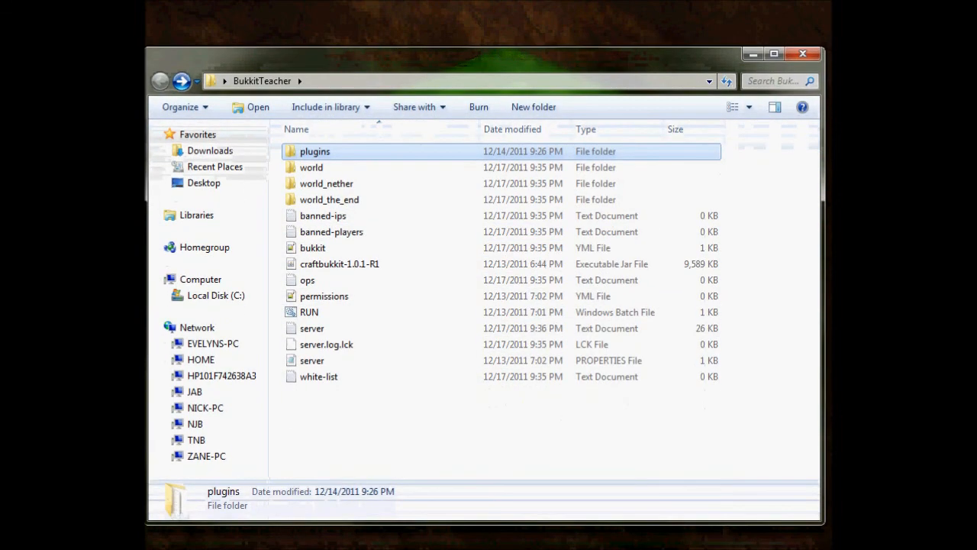